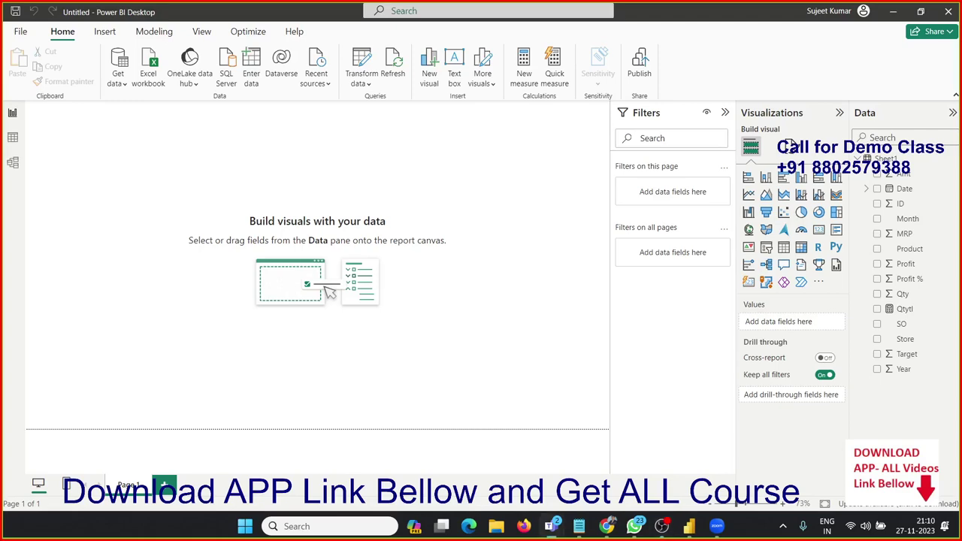
- Inspect the Sheet1 data table, including the Amt column, then return to the report page
left_click(12, 137)
left_click(278, 238)
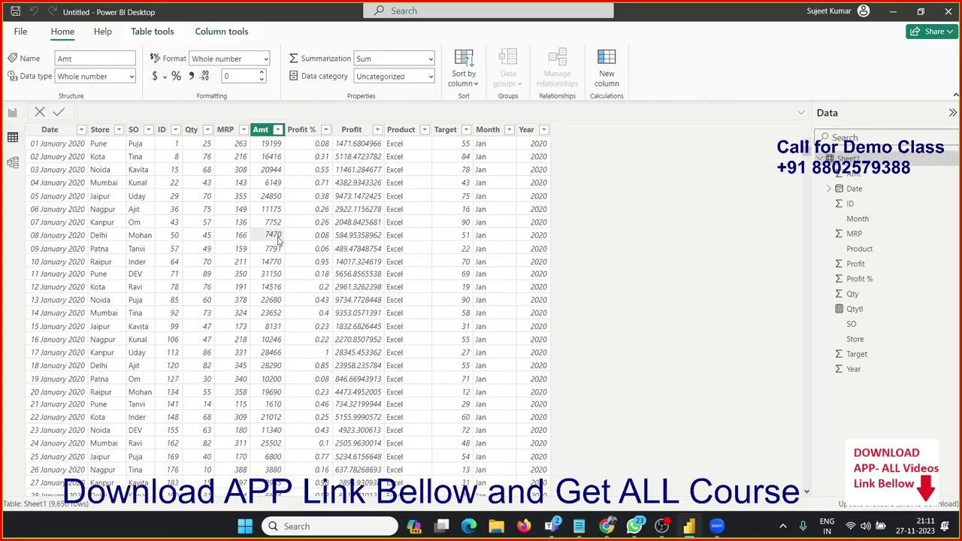
scroll(443, 249, "down", 10)
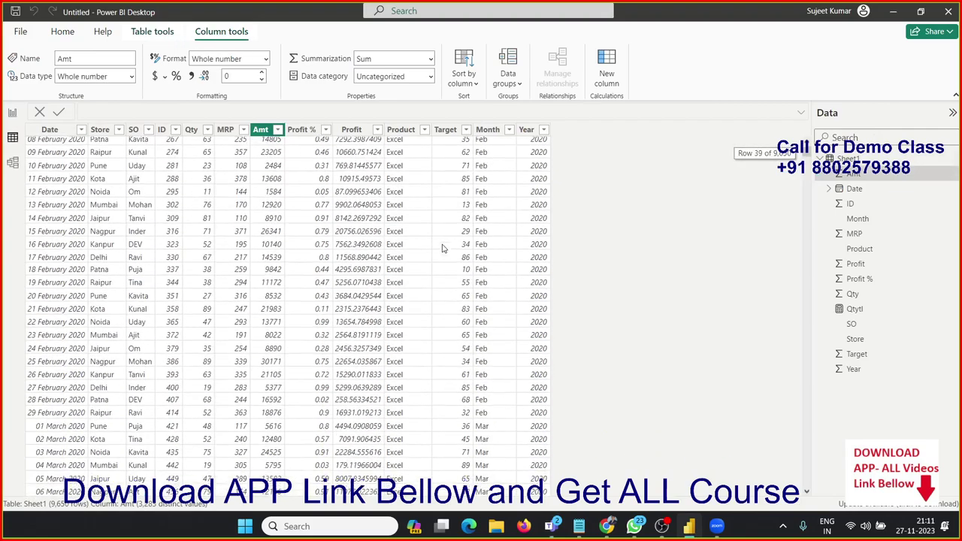
scroll(443, 248, "up", 10)
left_click(12, 112)
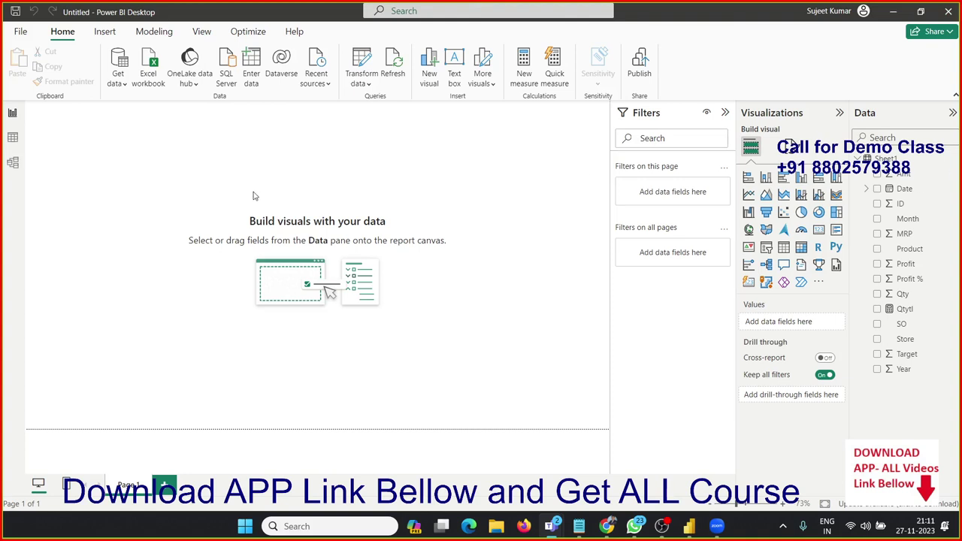
left_click(11, 139)
left_click(12, 115)
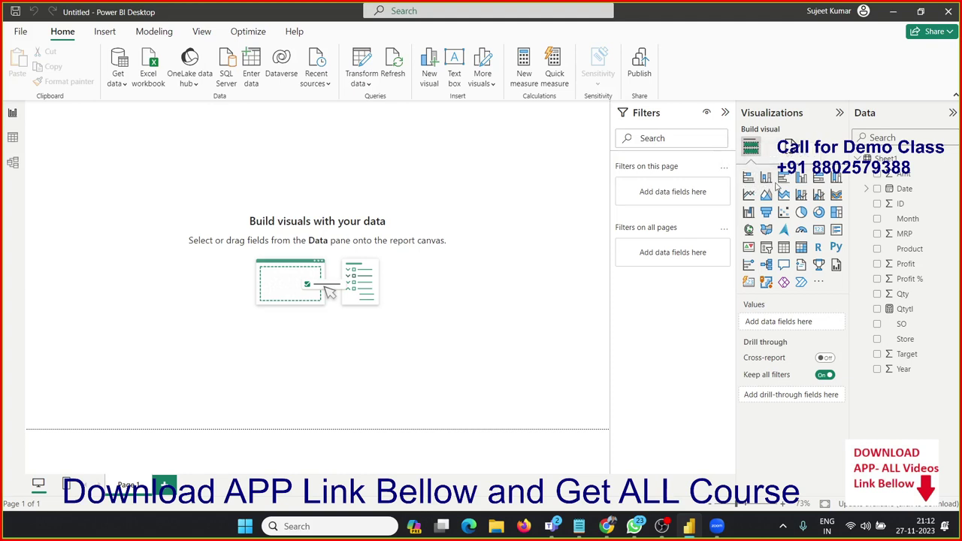
- Add an enlarged bar chart of Sum of Qty by Product with Store as the legend
left_click(784, 181)
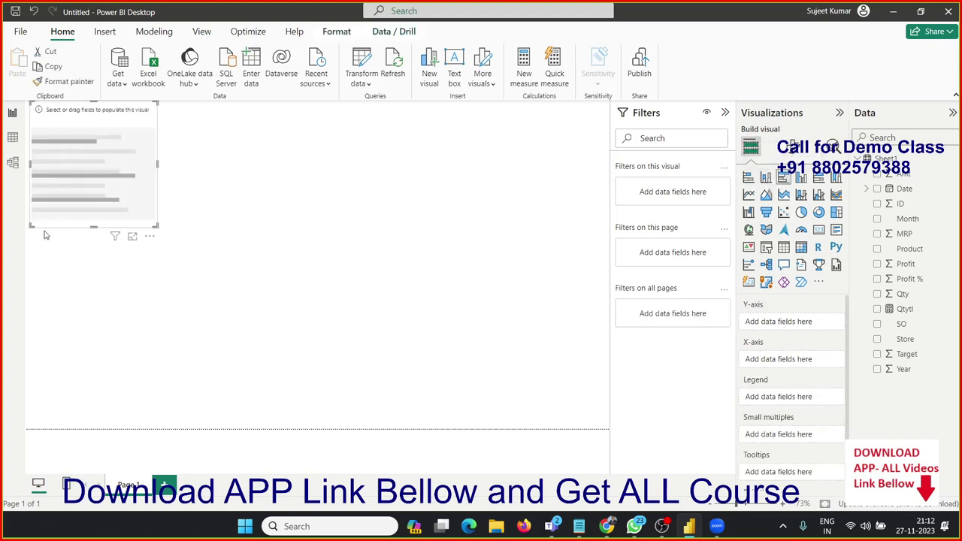
mouse_move(159, 227)
left_mouse_down()
mouse_move(198, 300)
mouse_move(230, 331)
left_mouse_up()
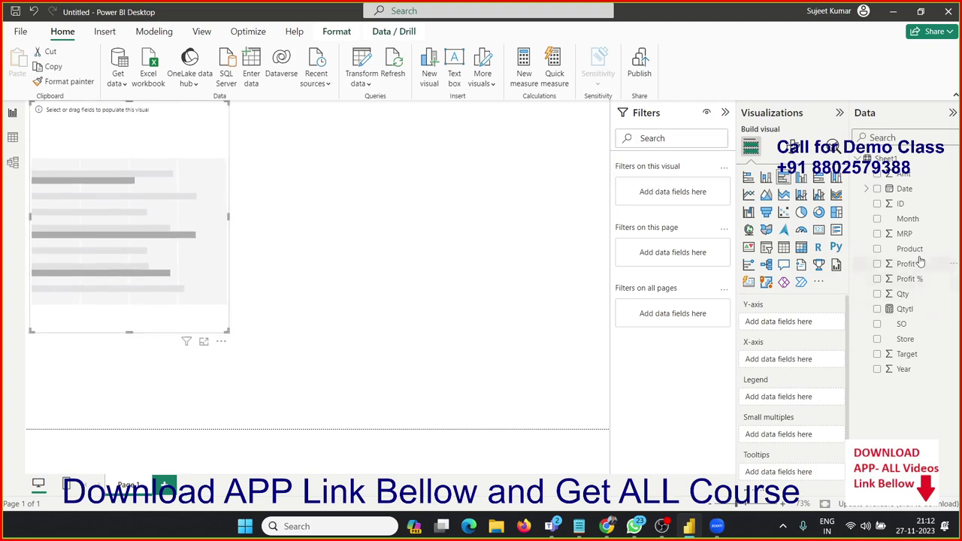
left_click_drag(913, 252, 139, 269)
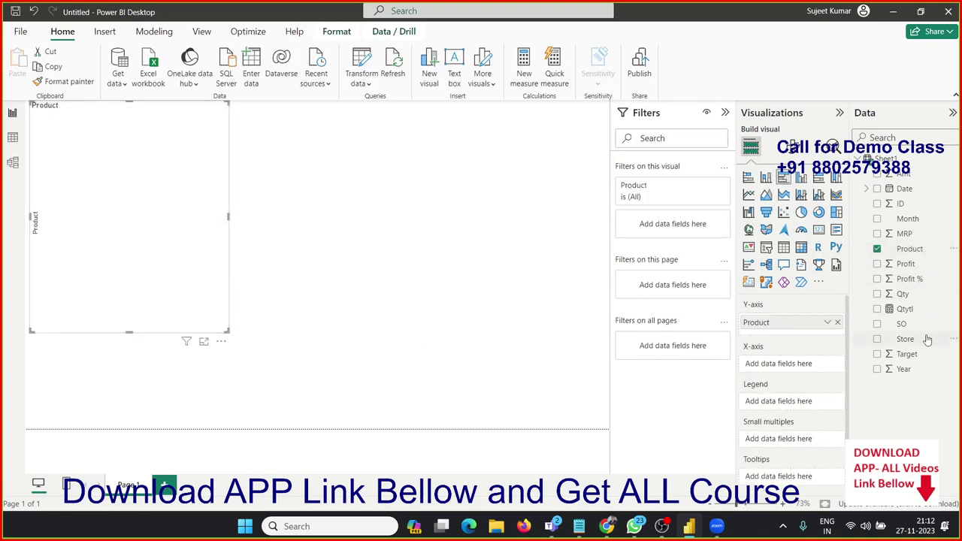
left_click_drag(906, 295, 145, 298)
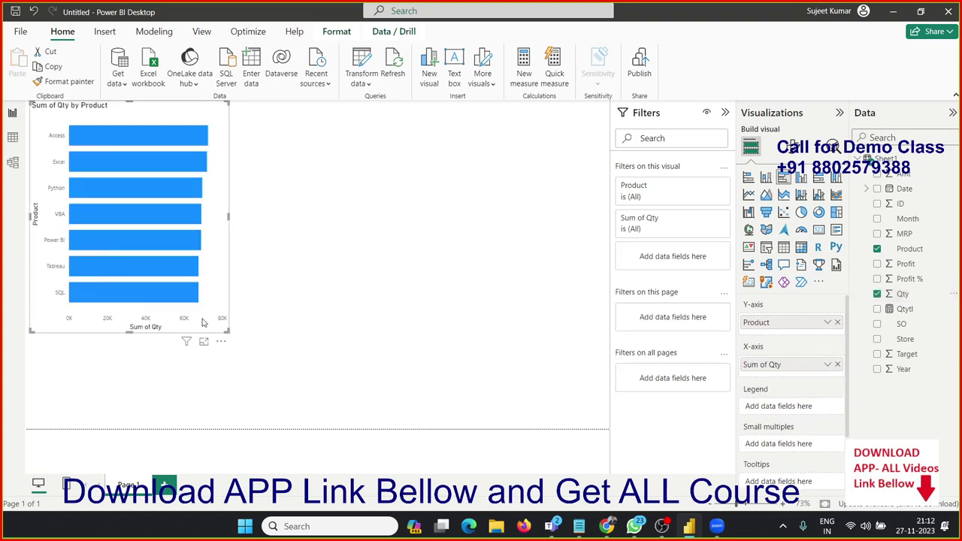
mouse_move(229, 331)
left_mouse_down()
mouse_move(349, 363)
mouse_move(350, 372)
left_mouse_up()
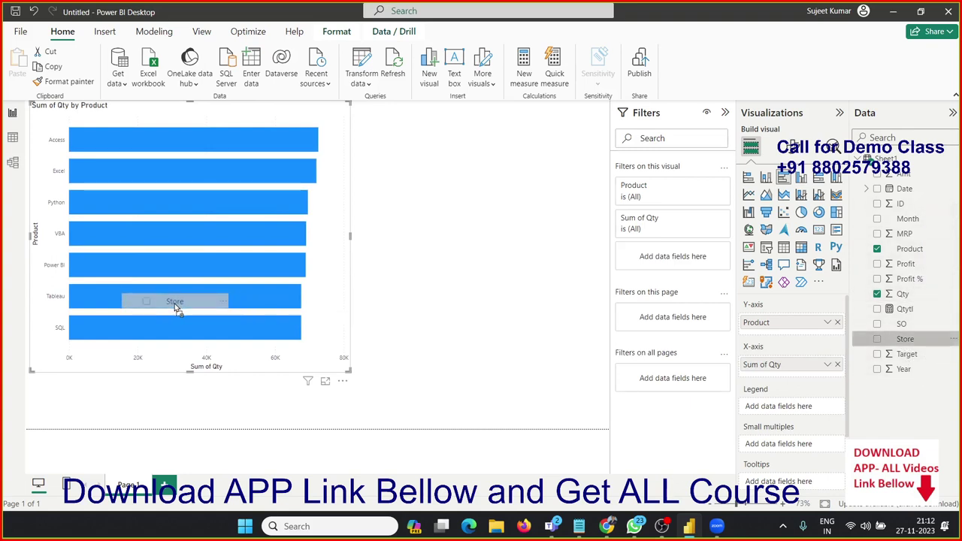
left_click_drag(905, 340, 178, 302)
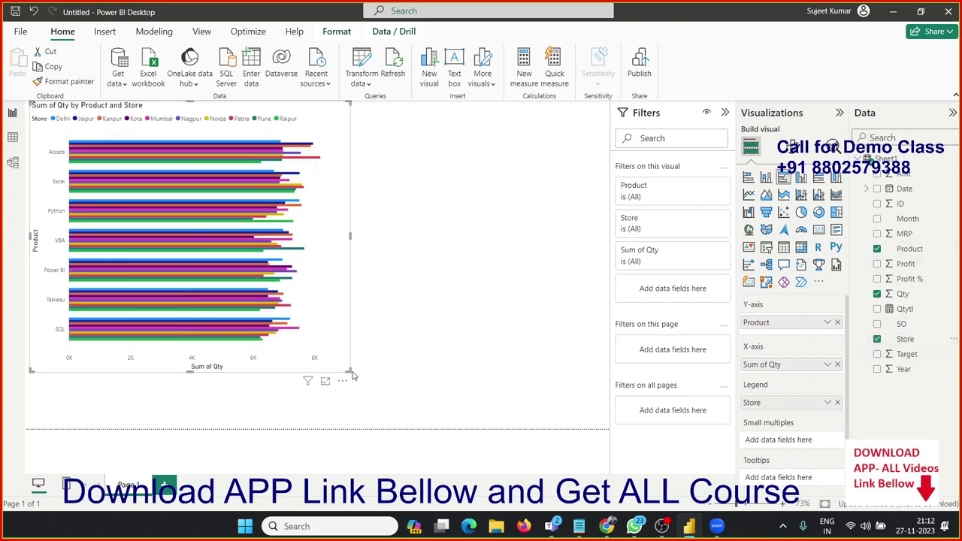
left_click_drag(348, 371, 370, 412)
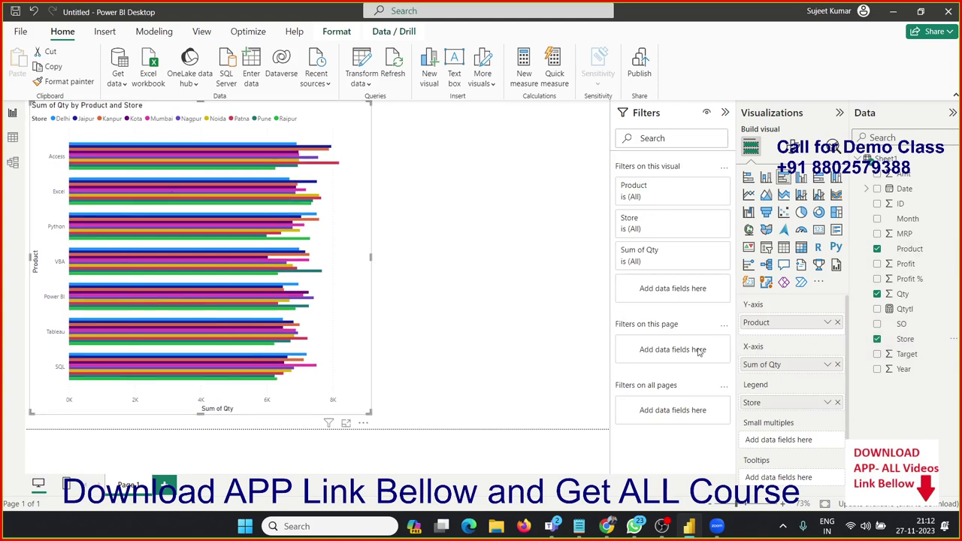
- Replace the Store legend with Year, giving clustered Sum of Qty bars per product for 2020–2023
left_click(878, 340)
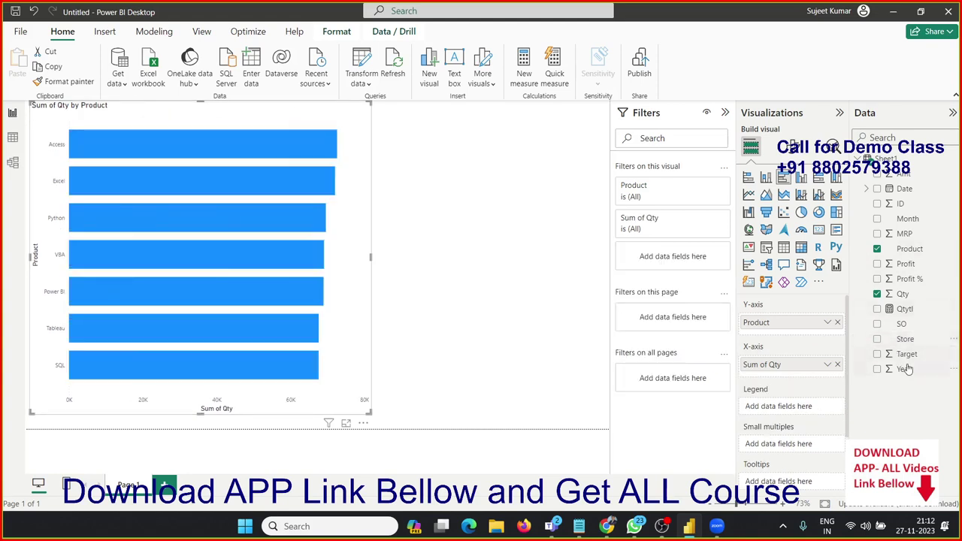
left_click_drag(902, 369, 298, 303)
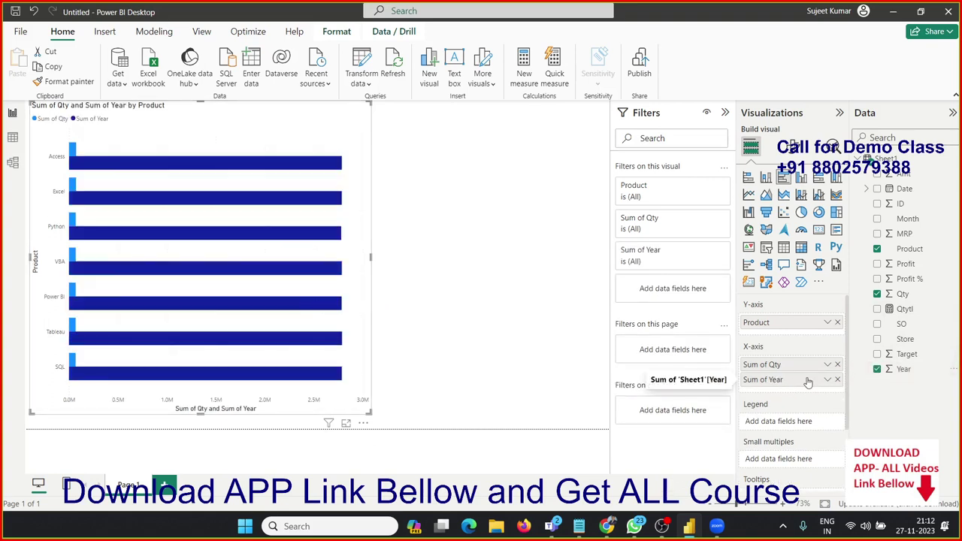
mouse_move(821, 383)
left_mouse_down()
mouse_move(808, 339)
mouse_move(786, 394)
left_mouse_up()
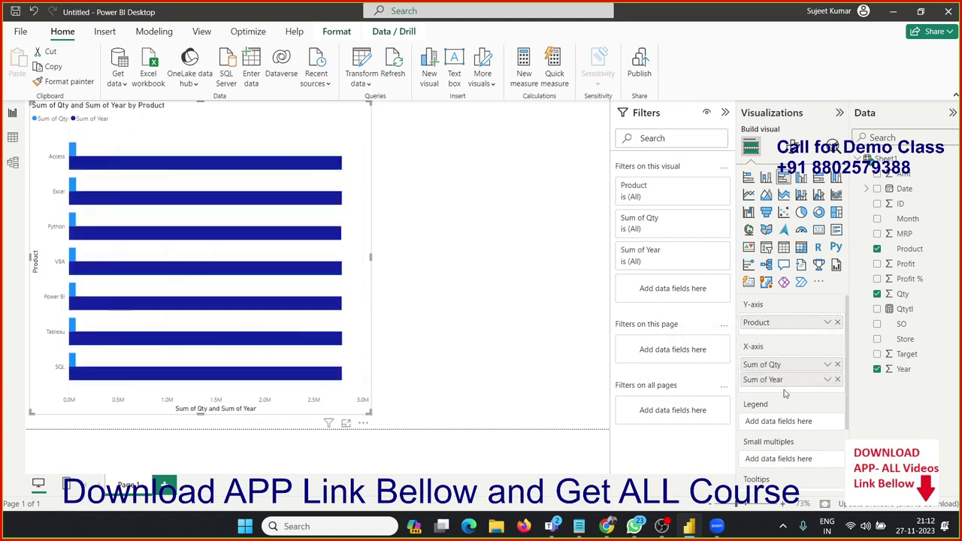
left_click(827, 380)
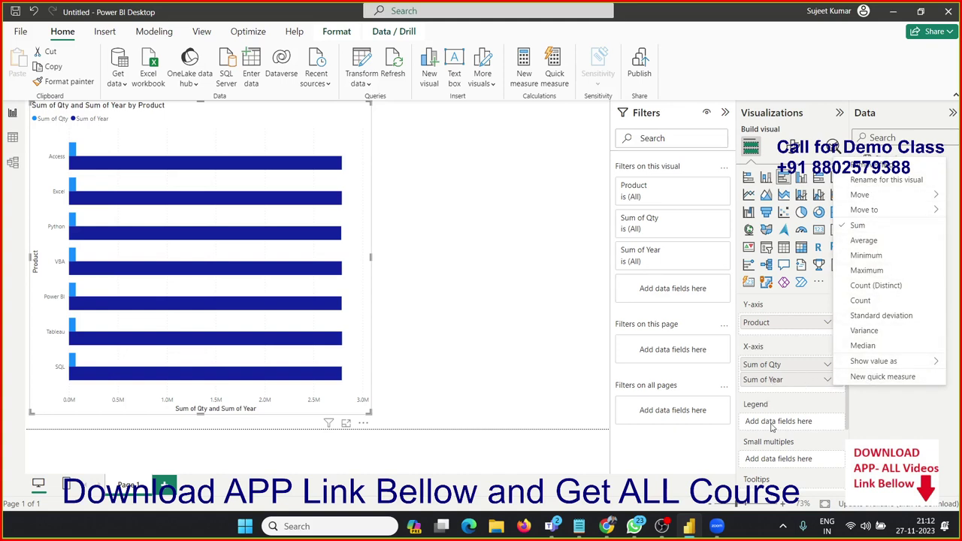
left_click(773, 426)
left_click_drag(767, 384, 771, 426)
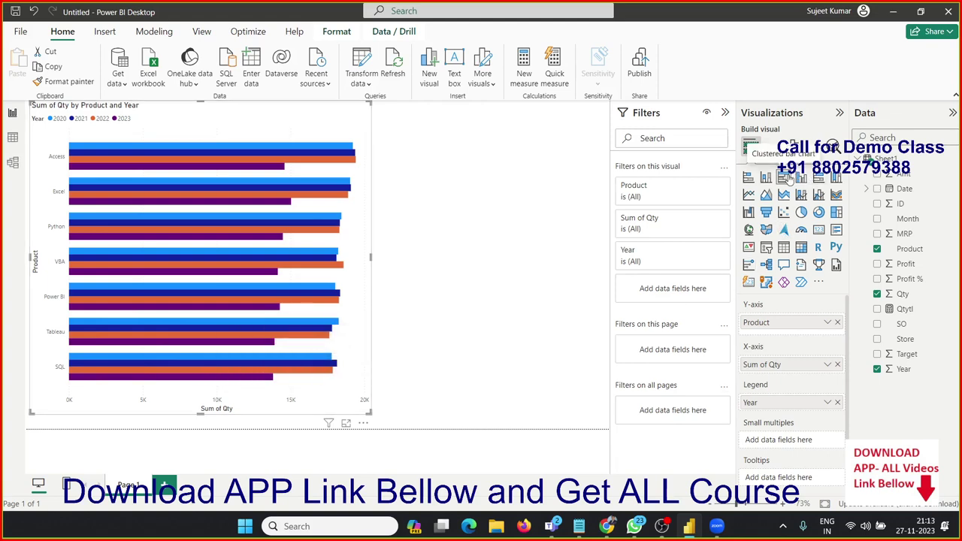
left_click(748, 178)
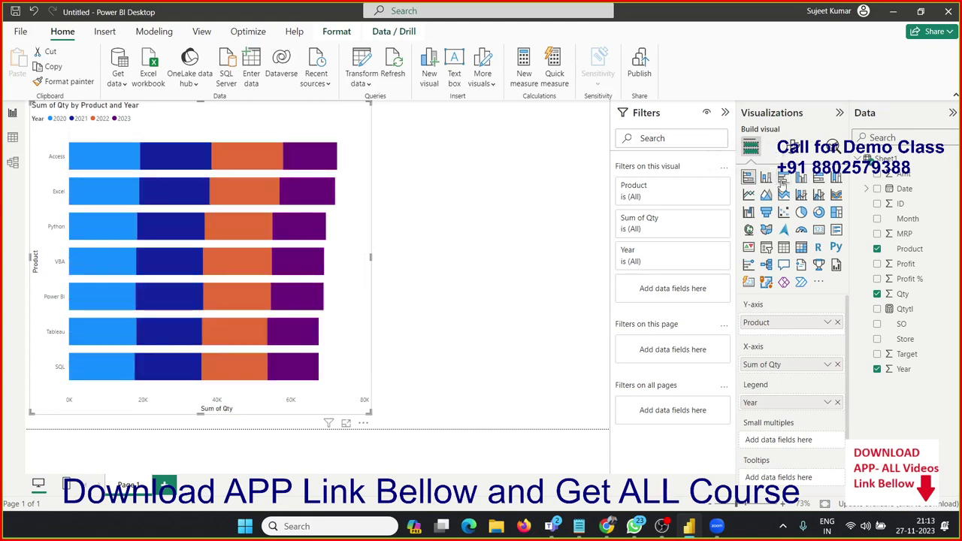
left_click(783, 180)
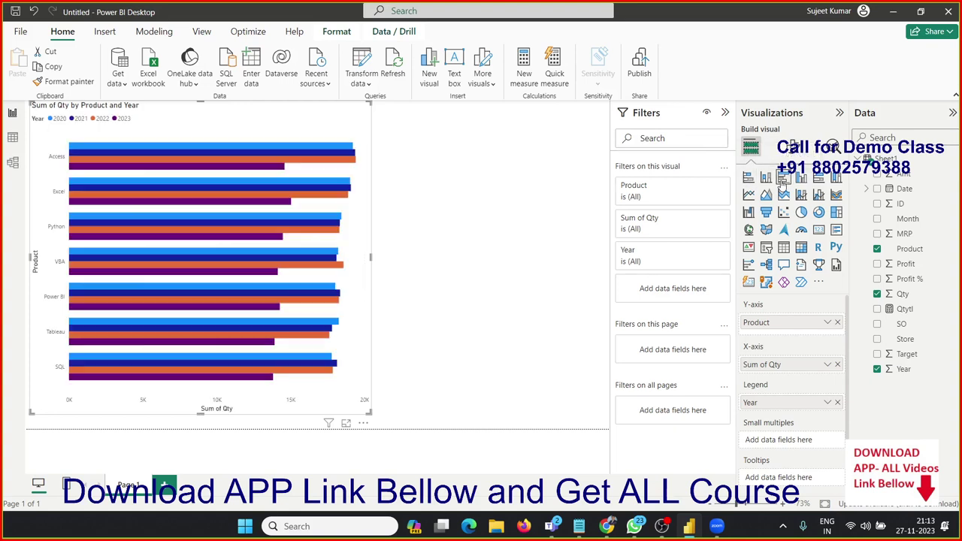
left_click(748, 180)
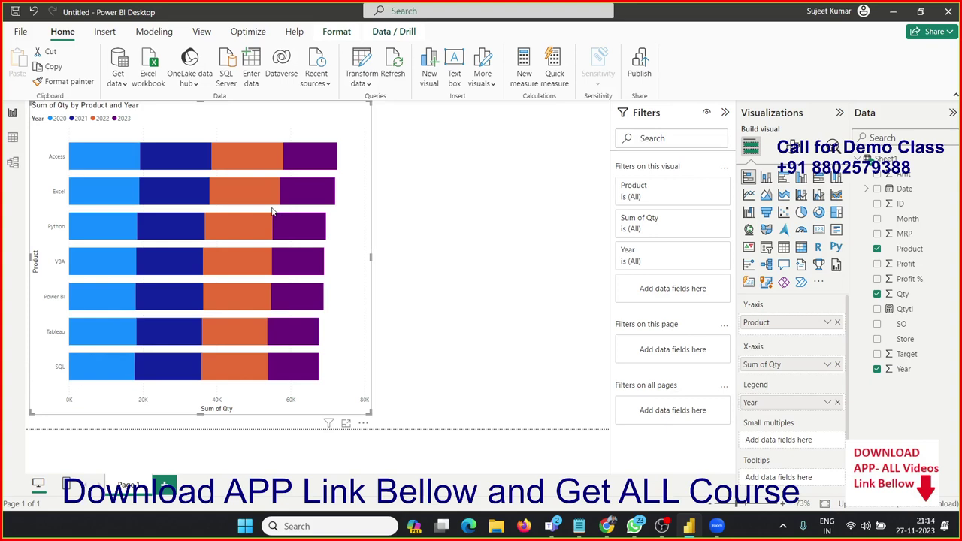
left_click(818, 179)
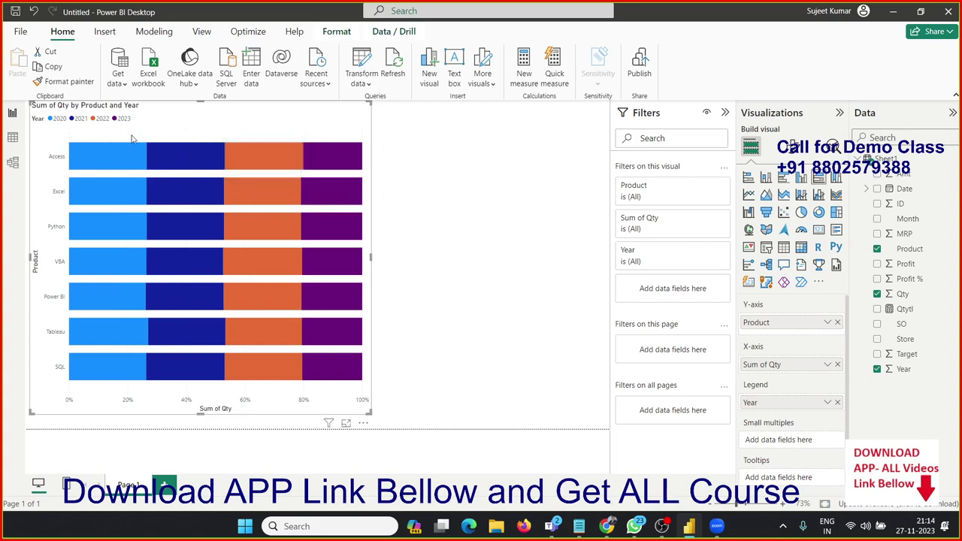
left_click(783, 179)
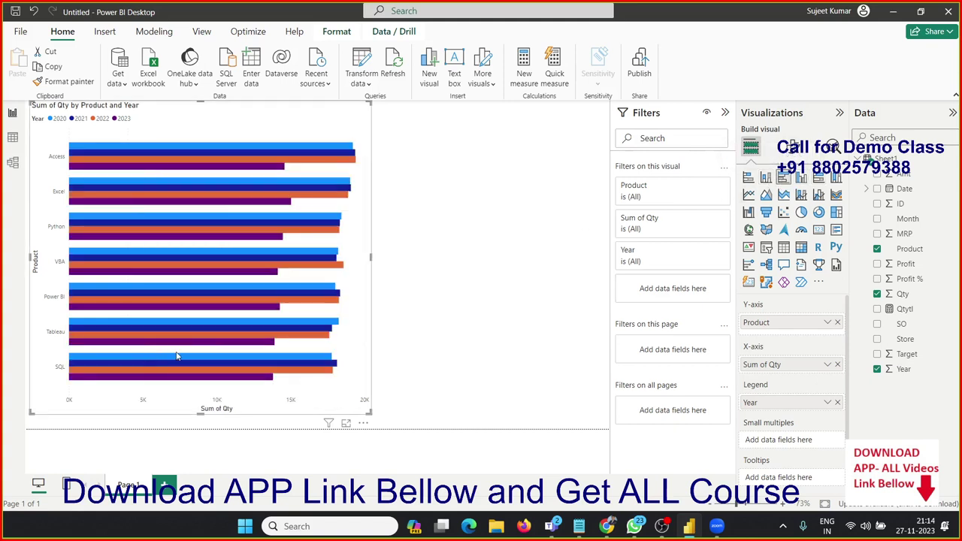
- Turn data labels on, try stacked and 100% stacked bars, then revert to clustered bars
left_click(791, 146)
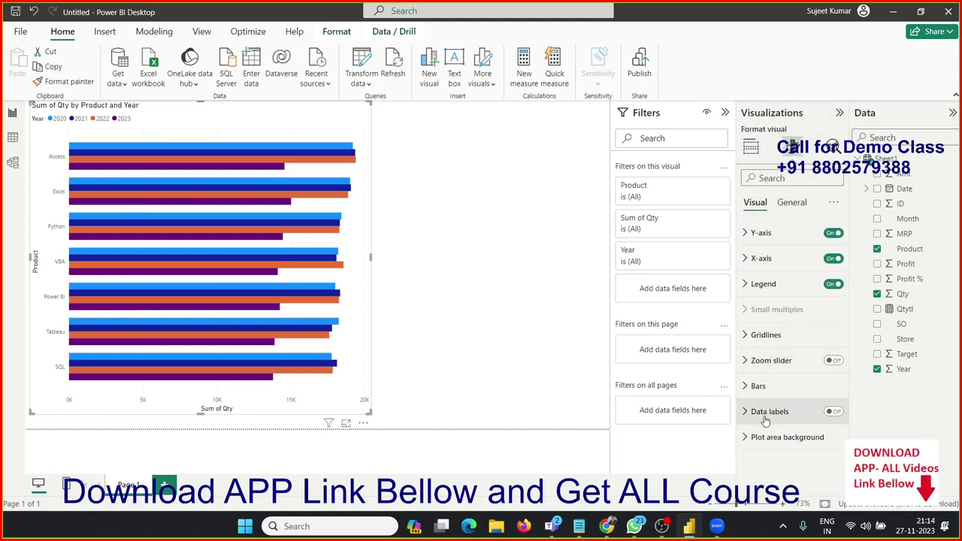
left_click(834, 412)
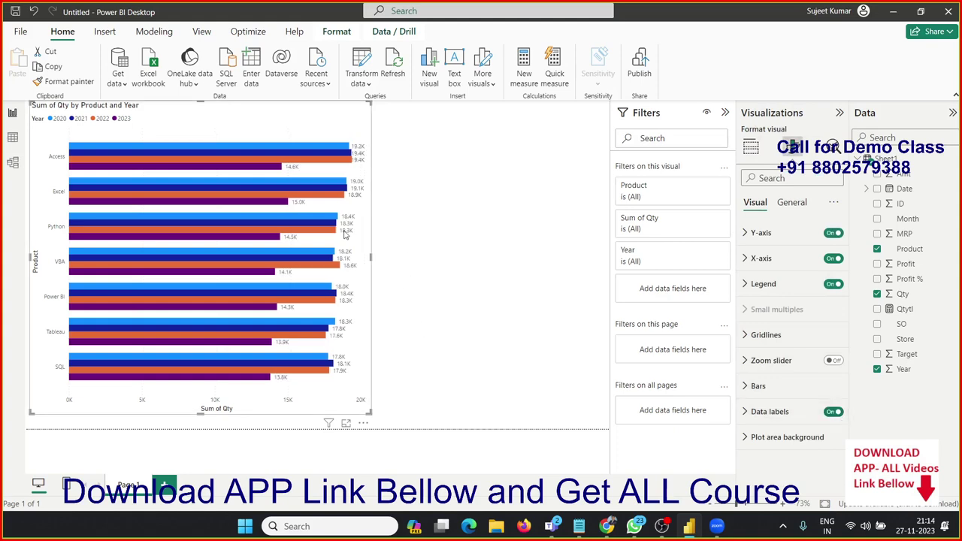
left_click(751, 147)
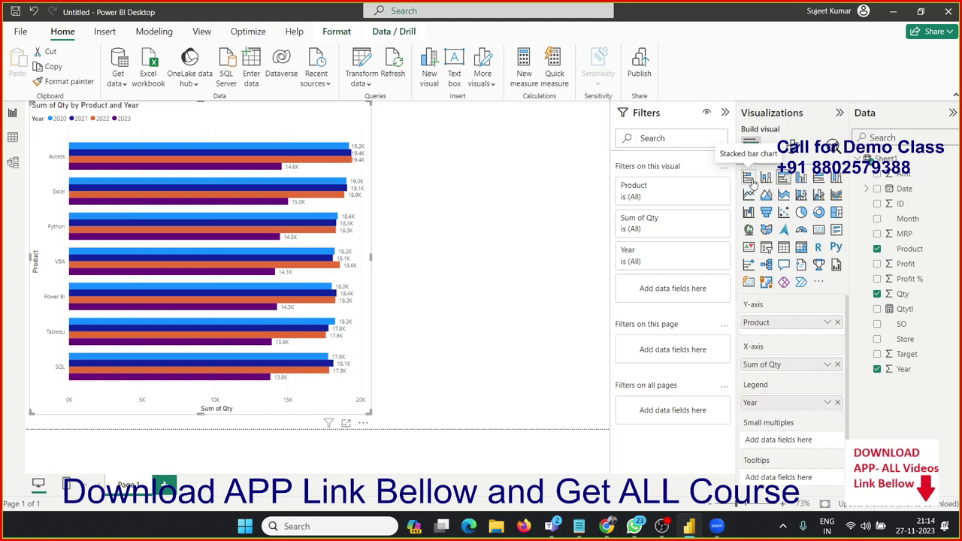
left_click(750, 181)
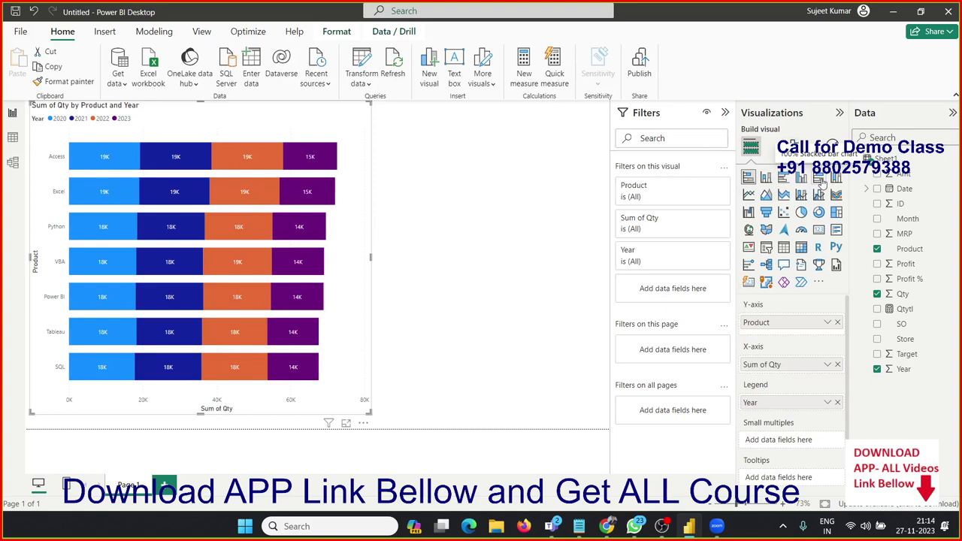
left_click(820, 179)
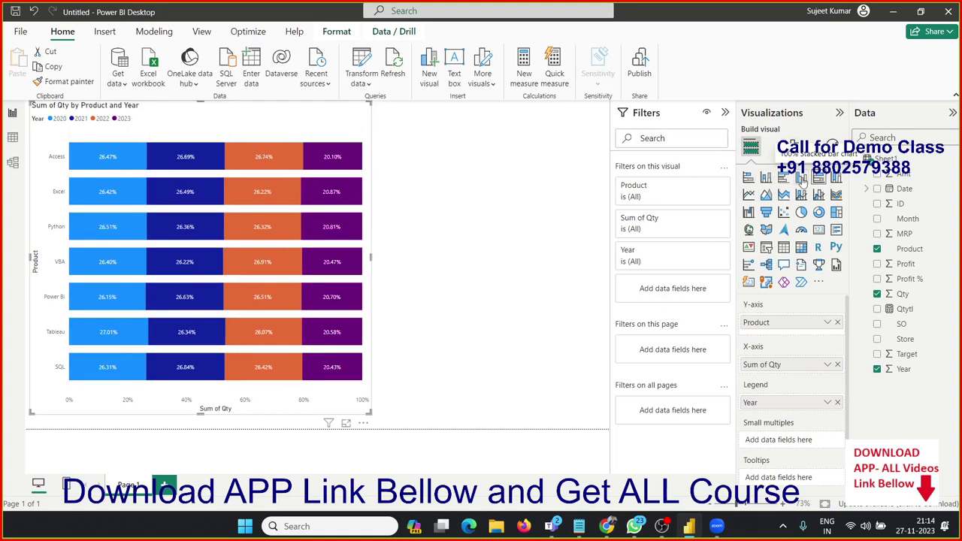
left_click(794, 148)
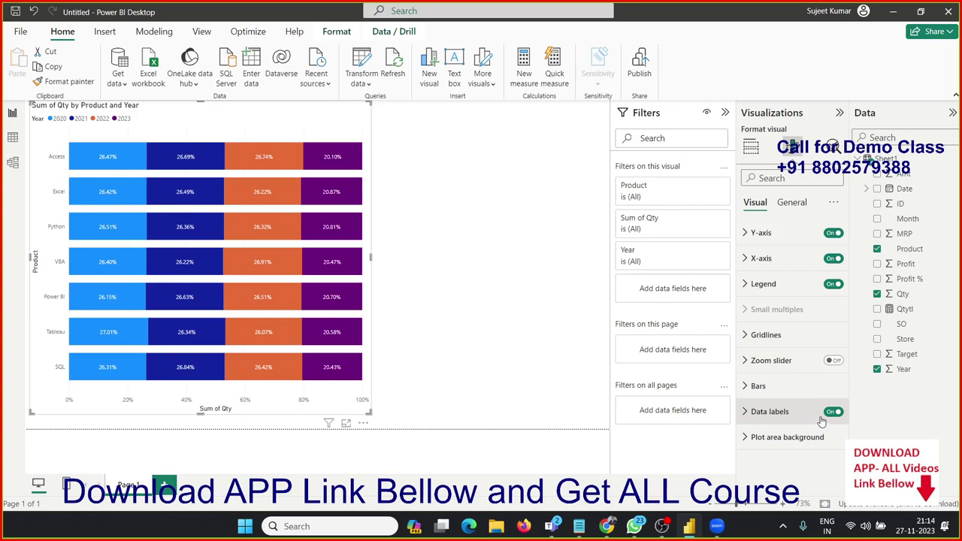
left_click(750, 146)
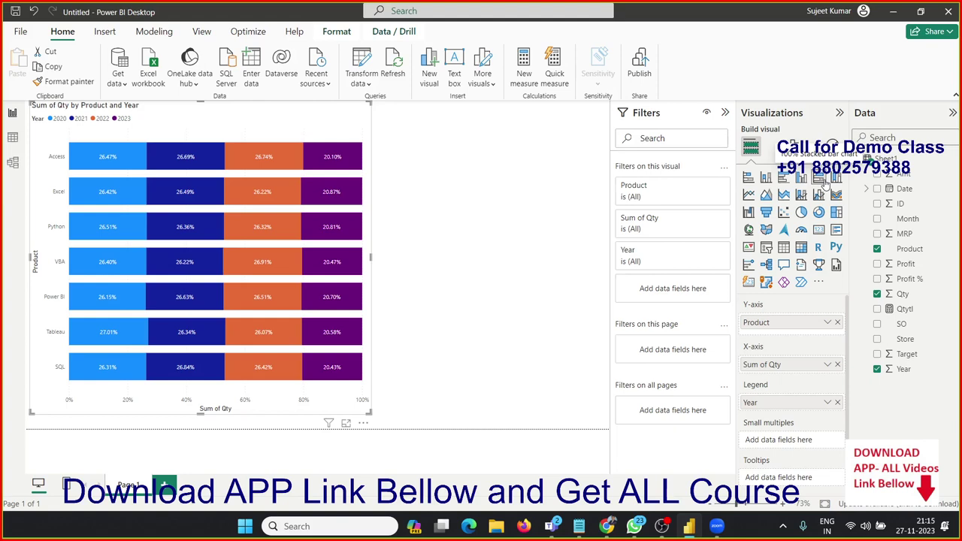
left_click(784, 177)
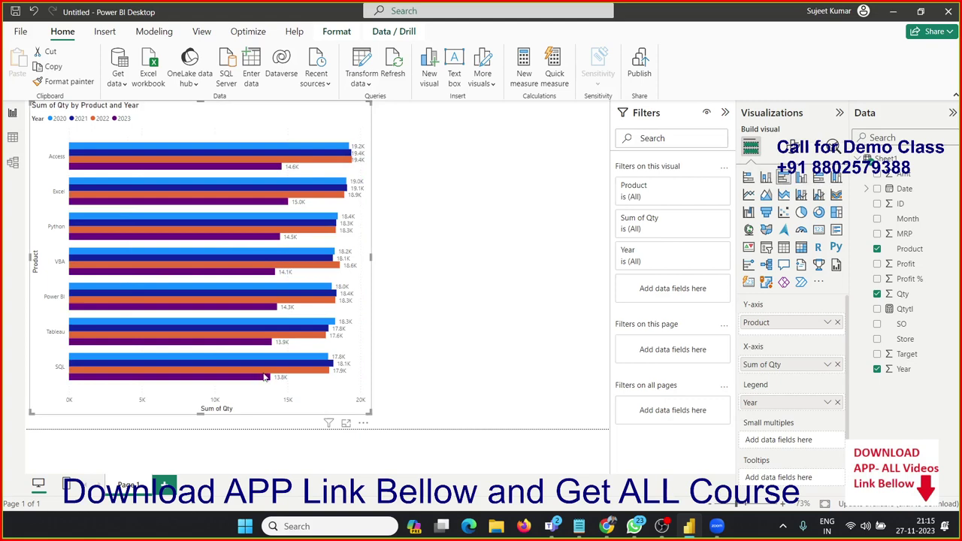
- Make the Sum of Qty by Product and Year bar chart narrower and taller
left_click(456, 313)
left_click(367, 416)
left_click_drag(369, 412, 282, 427)
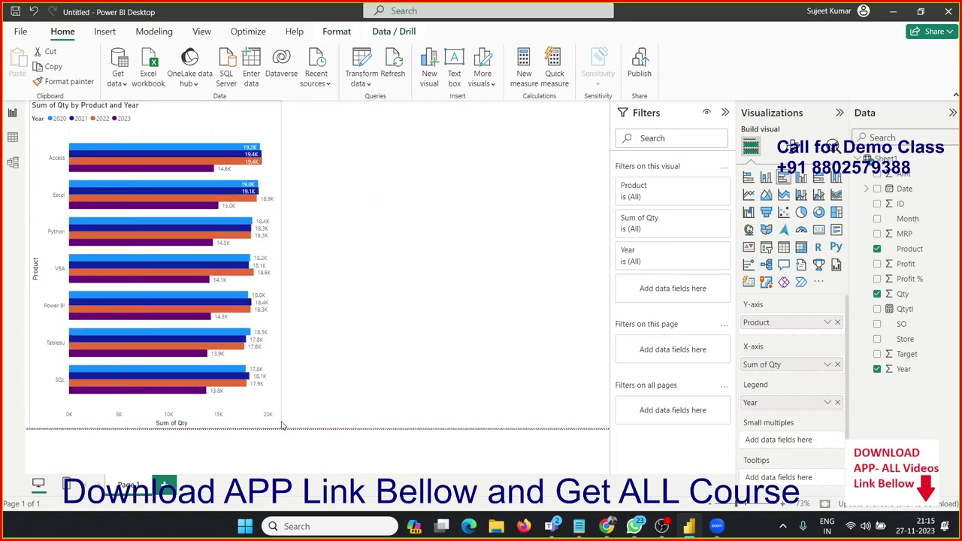
left_click(405, 360)
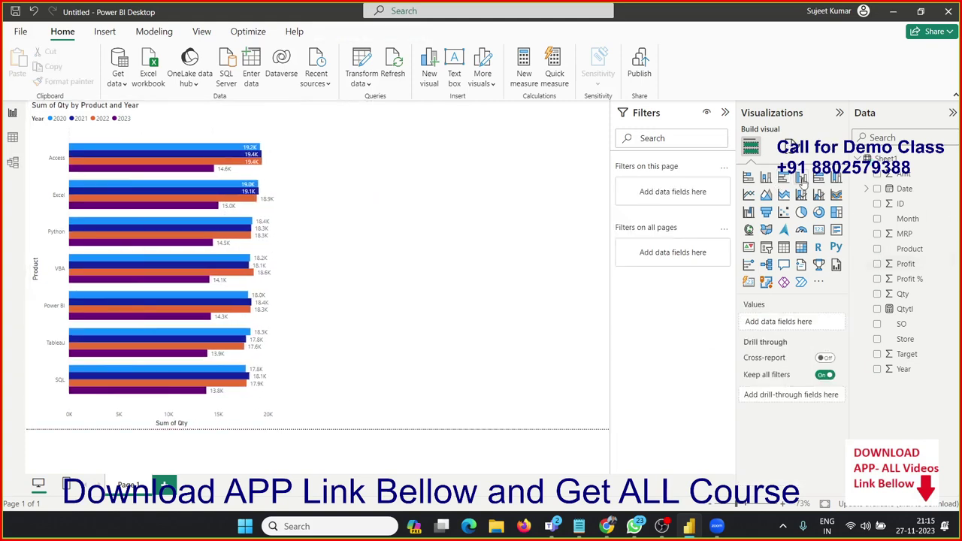
- Add a widened clustered column chart with Product on the x-axis, Sum of Qty values and Year legend
left_click(802, 178)
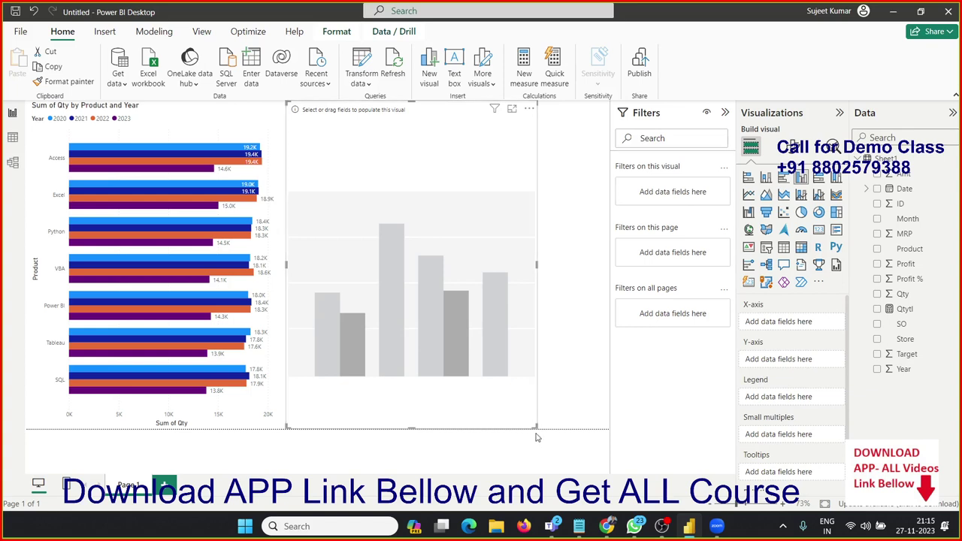
left_click_drag(532, 425, 601, 425)
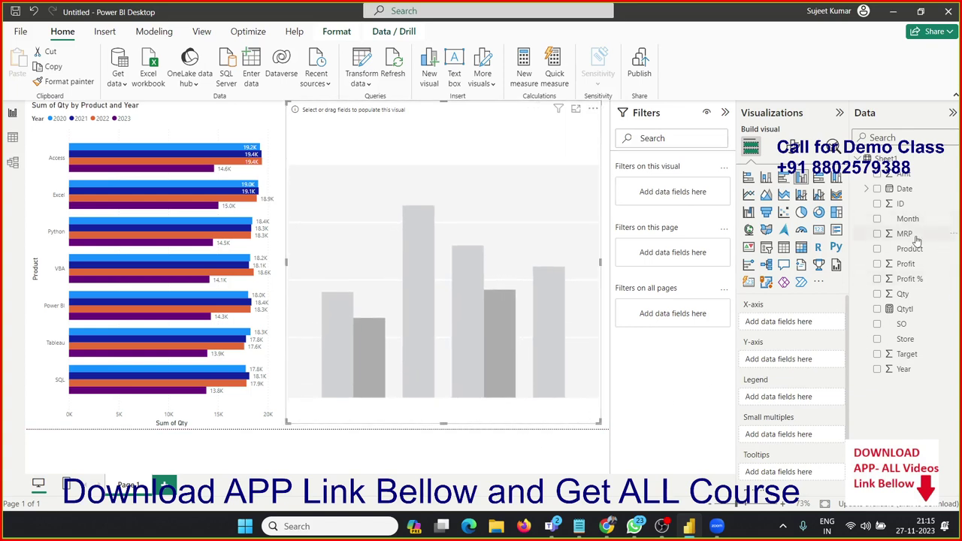
mouse_move(909, 248)
left_mouse_down()
mouse_move(718, 316)
mouse_move(792, 327)
left_mouse_up()
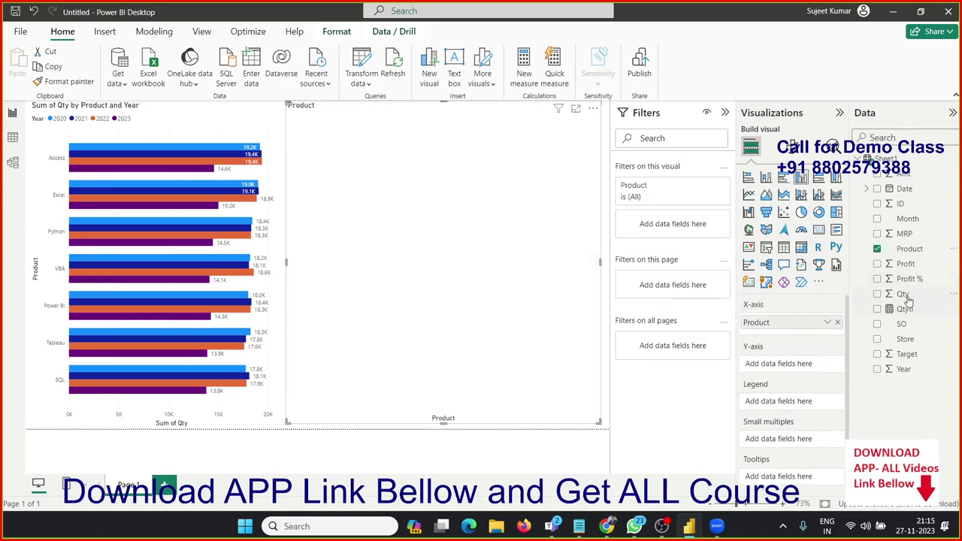
left_click_drag(904, 294, 793, 366)
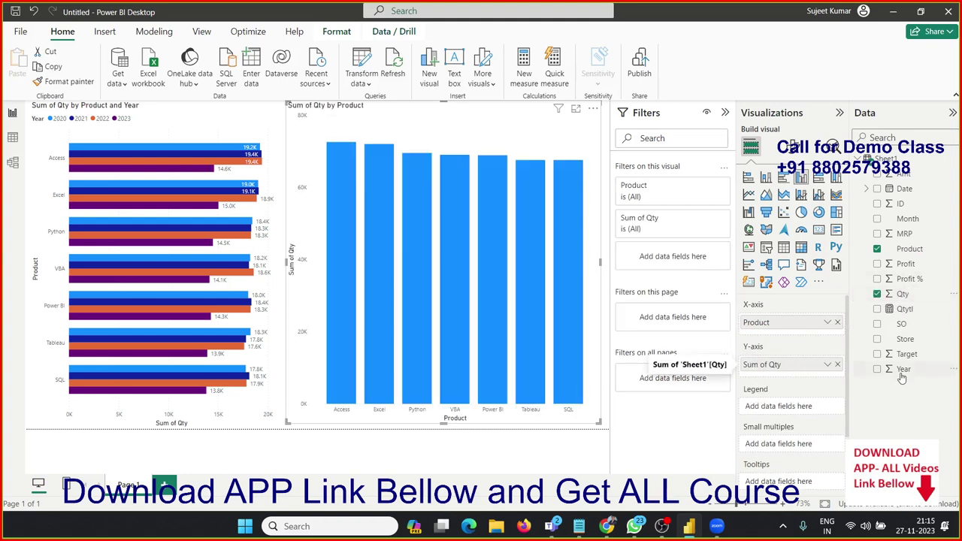
left_click_drag(901, 370, 803, 407)
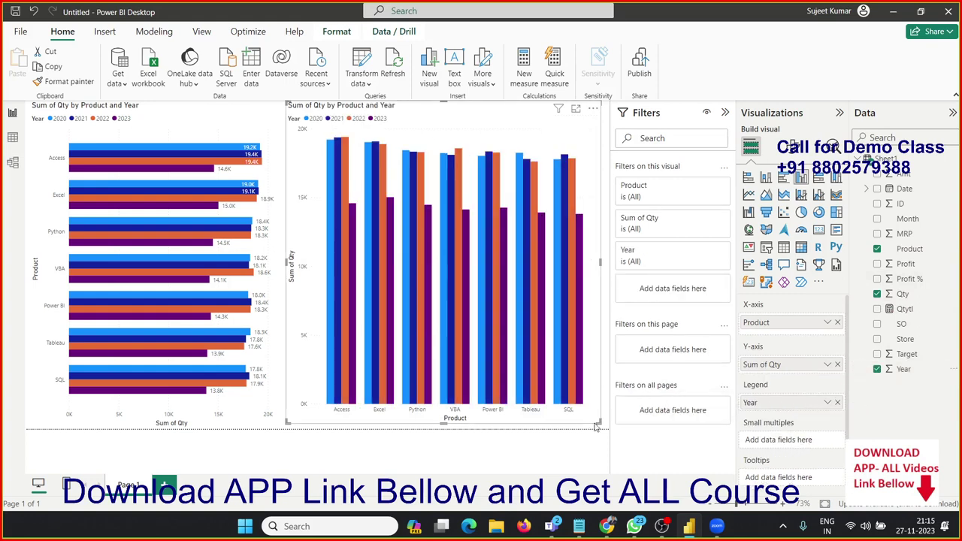
left_click_drag(600, 425, 607, 427)
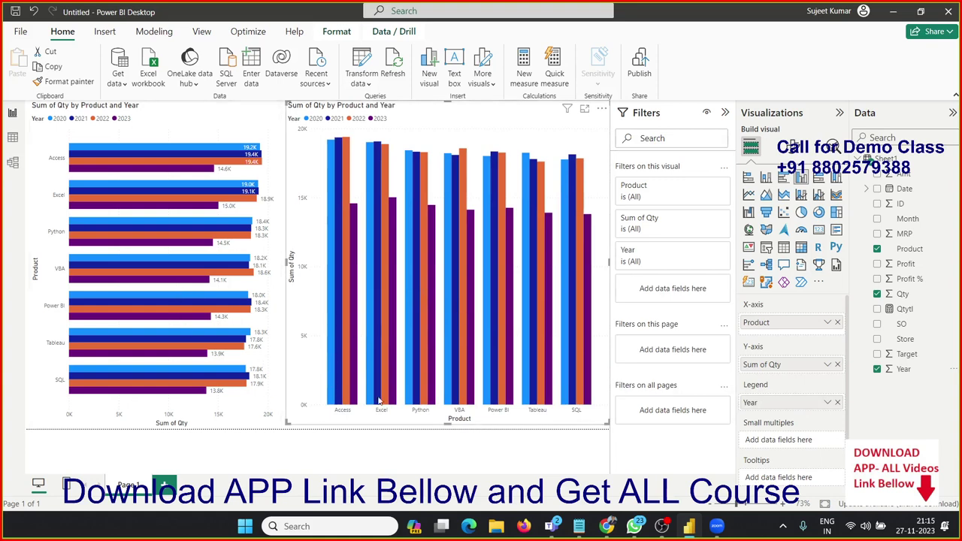
- Switch the column chart to stacked columns and the bar chart to stacked bars
left_click(767, 179)
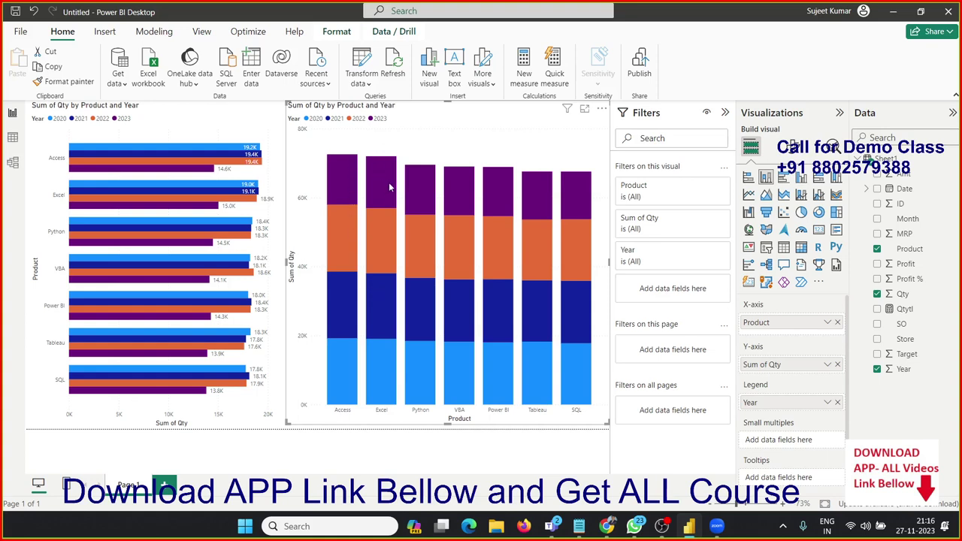
left_click(146, 412)
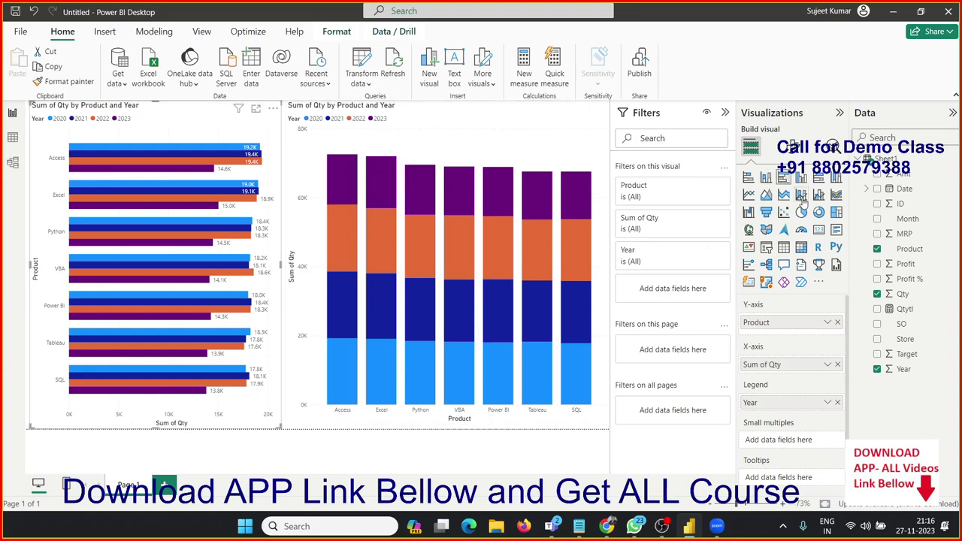
left_click(748, 178)
mouse_move(447, 263)
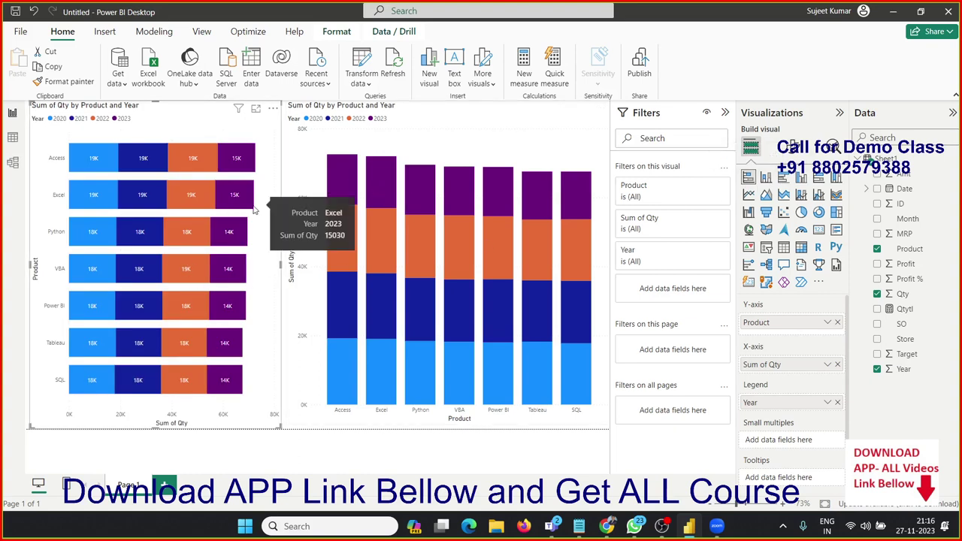
- Turn on data labels for the stacked column chart's segments
left_click(314, 424)
left_click(800, 149)
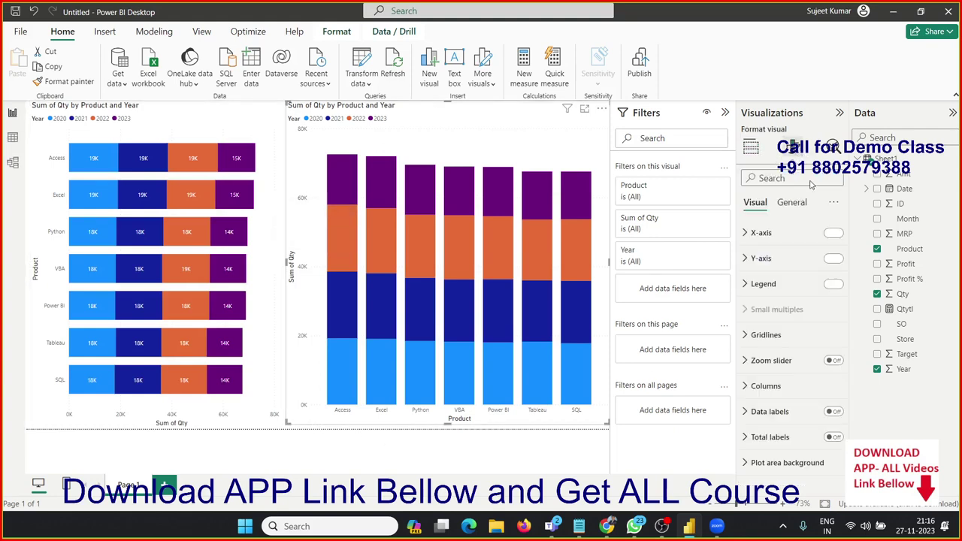
left_click(834, 412)
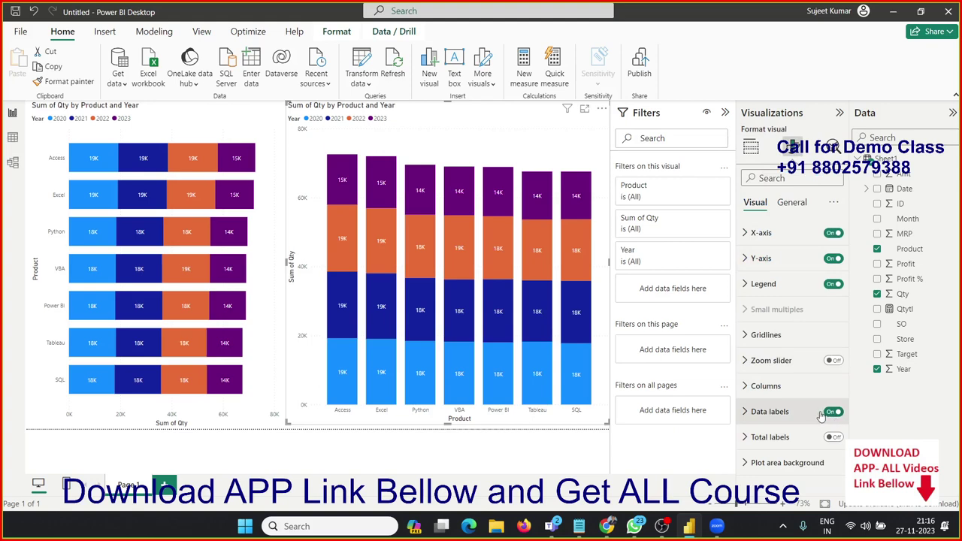
left_click(750, 148)
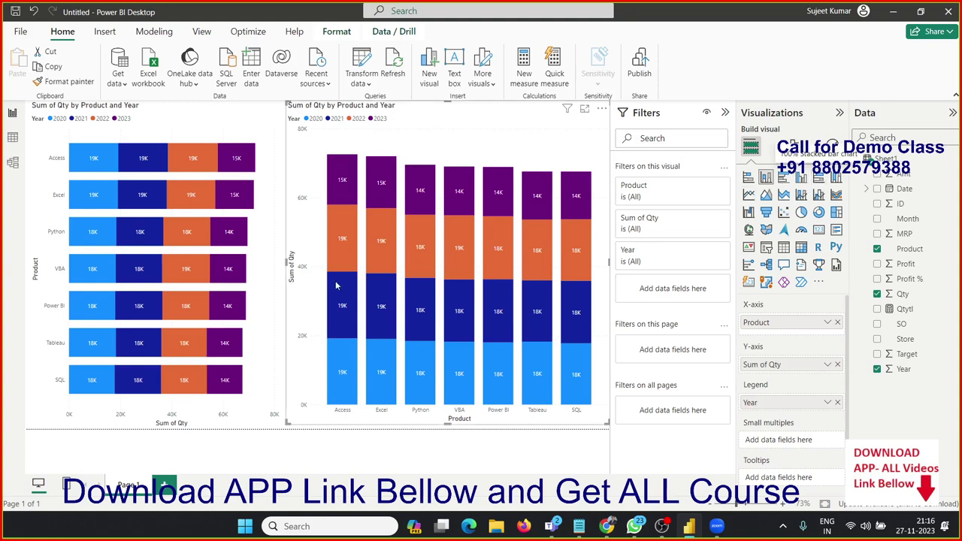
- Make the bar chart 100% stacked bars and the column chart 100% stacked columns
left_click(269, 406)
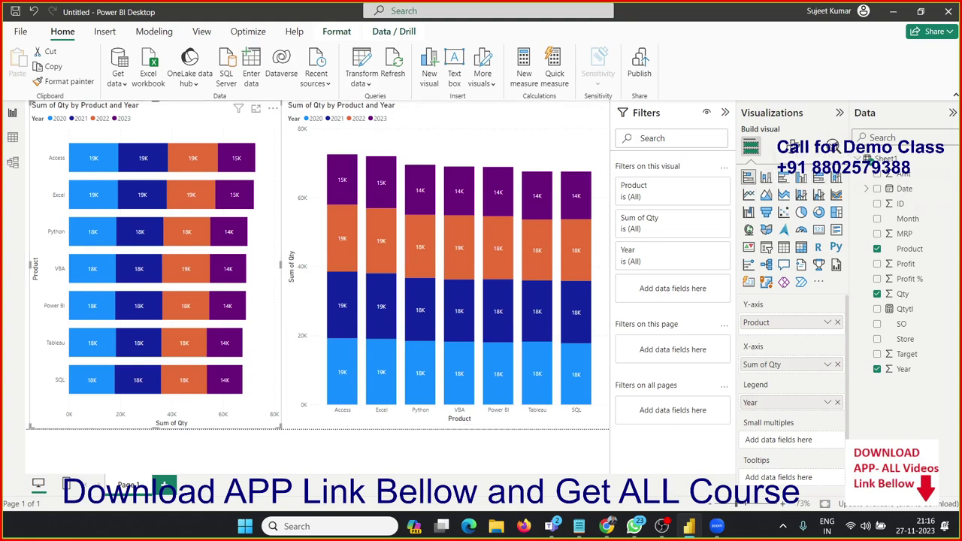
left_click(818, 178)
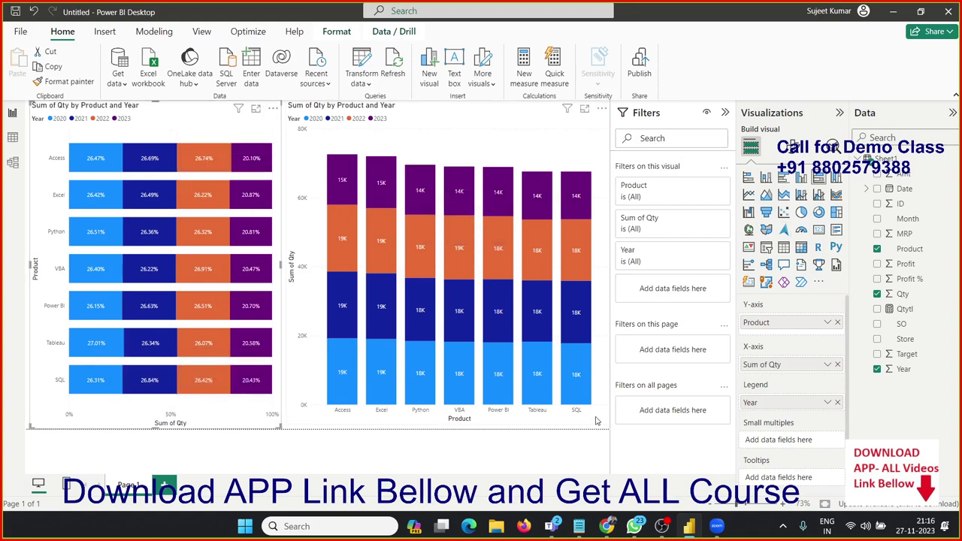
left_click(594, 420)
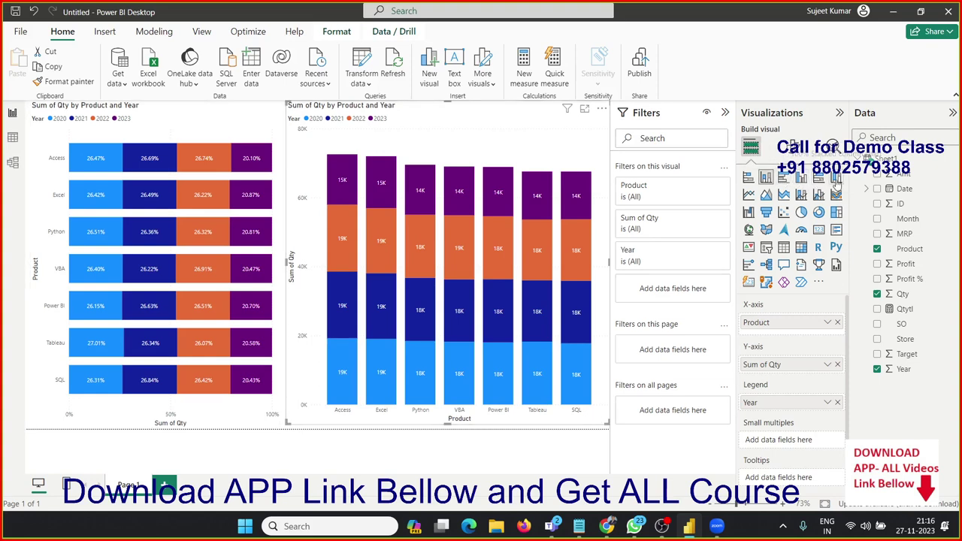
left_click(836, 179)
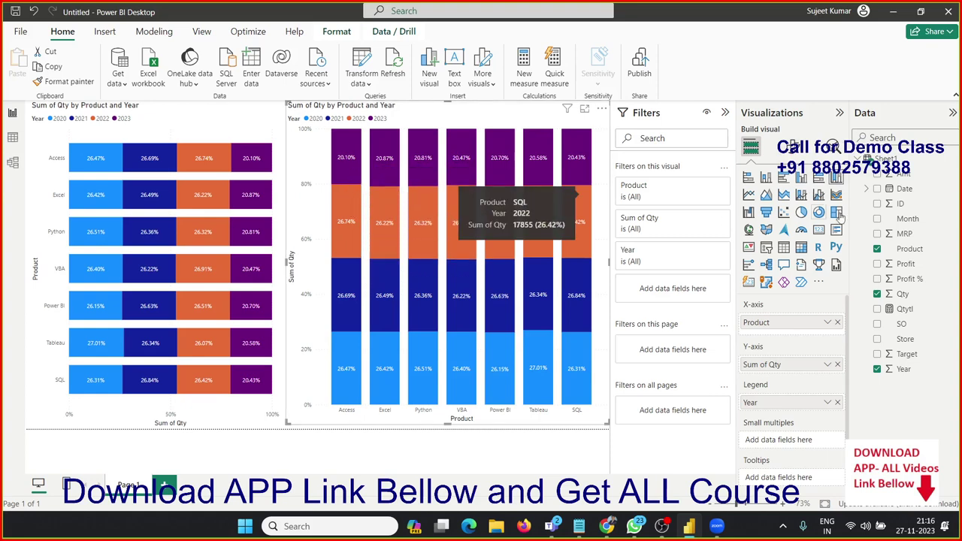
left_click(794, 148)
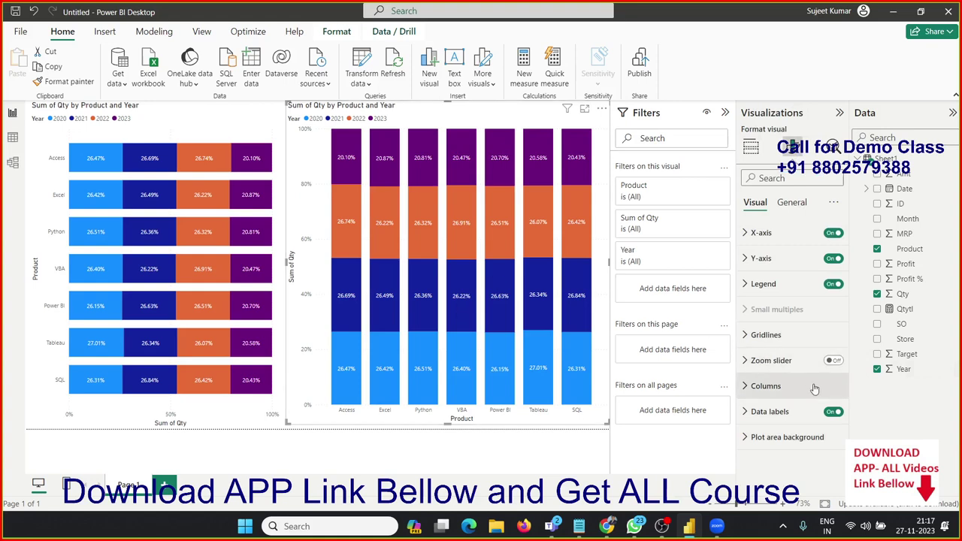
- Expand the column chart's Data labels settings, browse the value font options, then collapse them
left_click(772, 412)
scroll(783, 422, "down", 1)
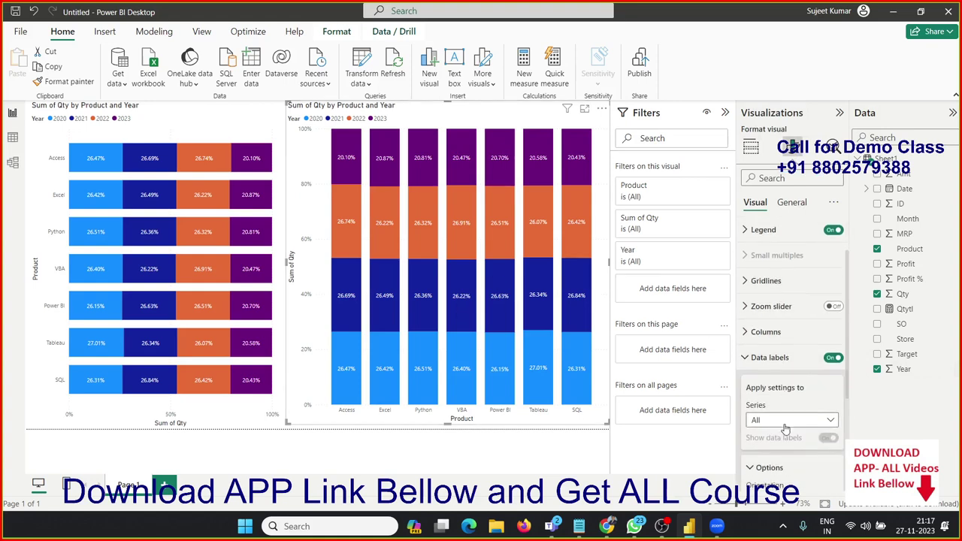
scroll(786, 421, "down", 1)
scroll(789, 415, "down", 1)
scroll(788, 416, "down", 1)
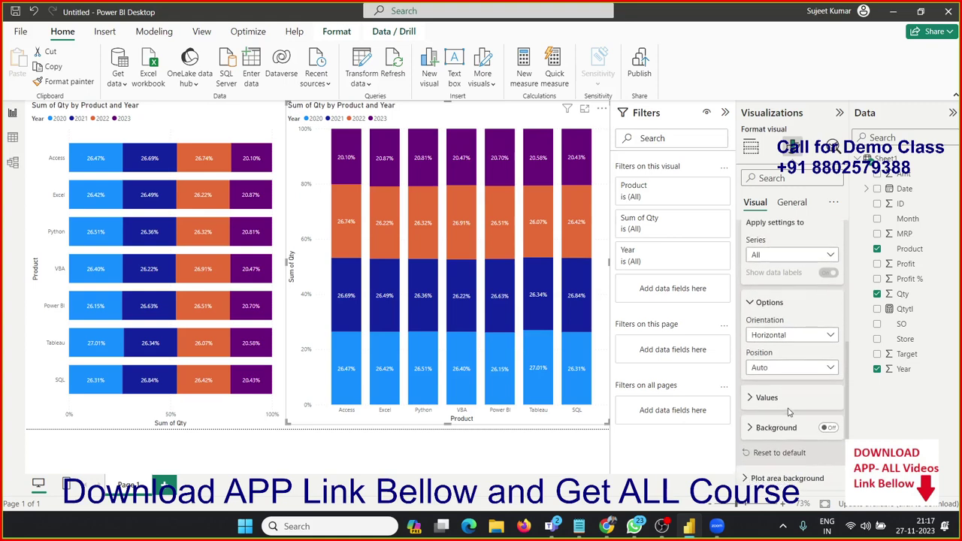
left_click(749, 401)
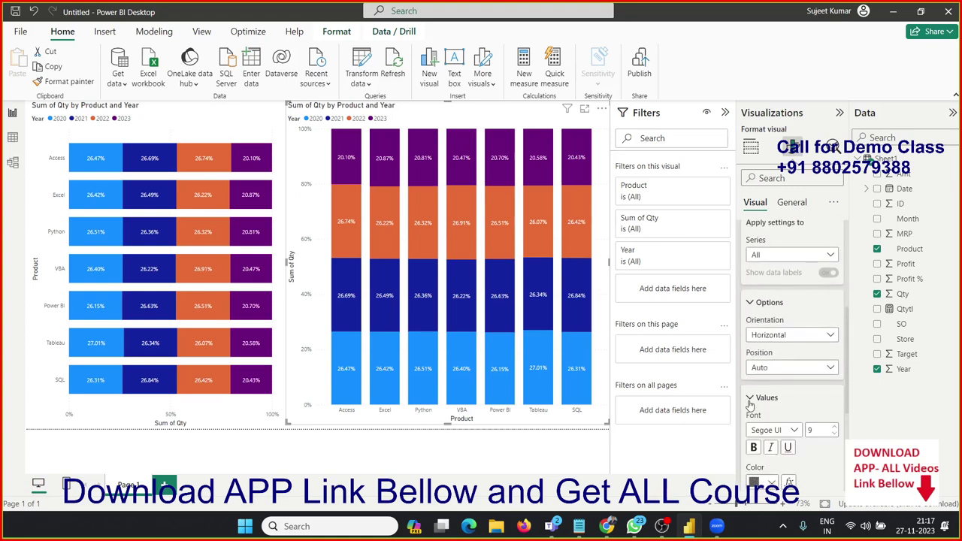
left_click(749, 401)
scroll(758, 412, "up", 1)
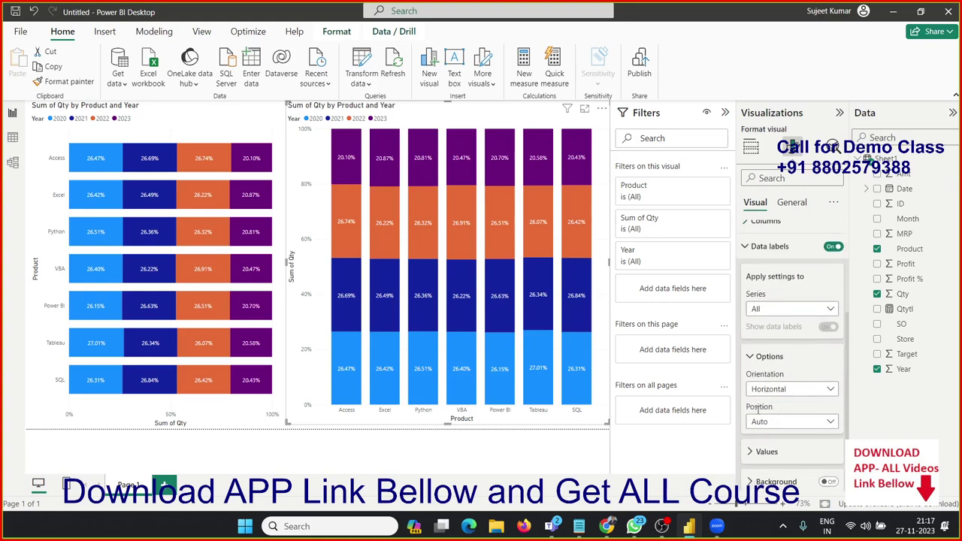
scroll(761, 406, "up", 2)
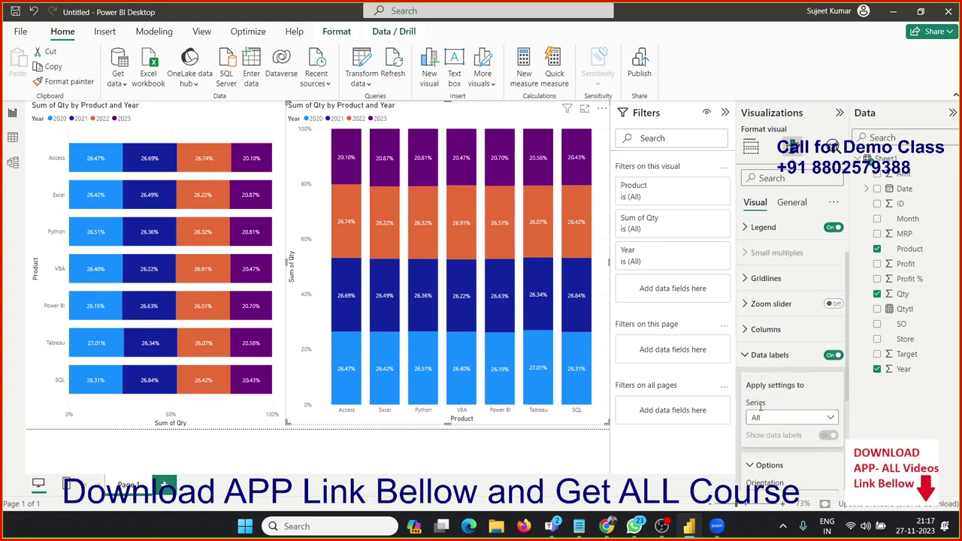
left_click(745, 355)
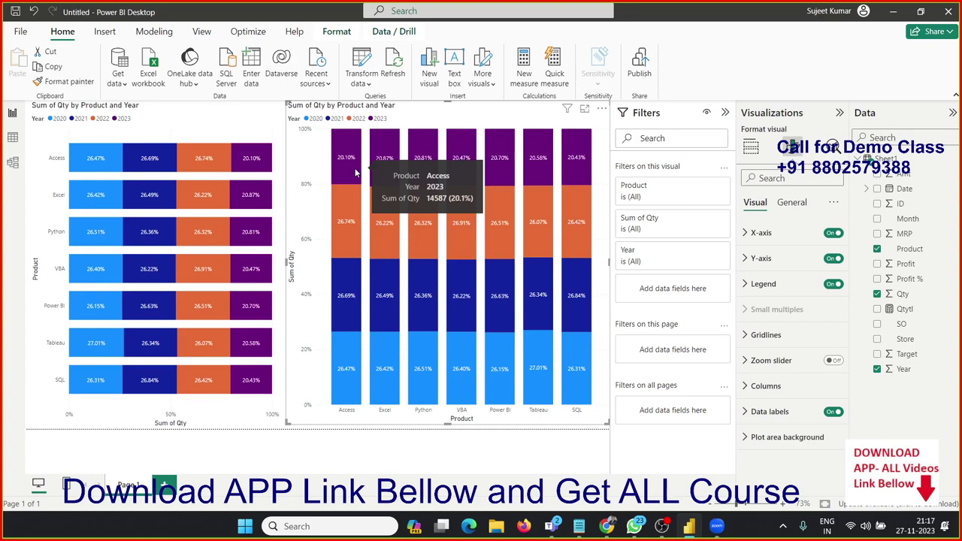
- Reopen Data labels and review the value font settings before returning to the top sections
left_click(746, 412)
scroll(771, 408, "down", 2)
scroll(771, 408, "down", 3)
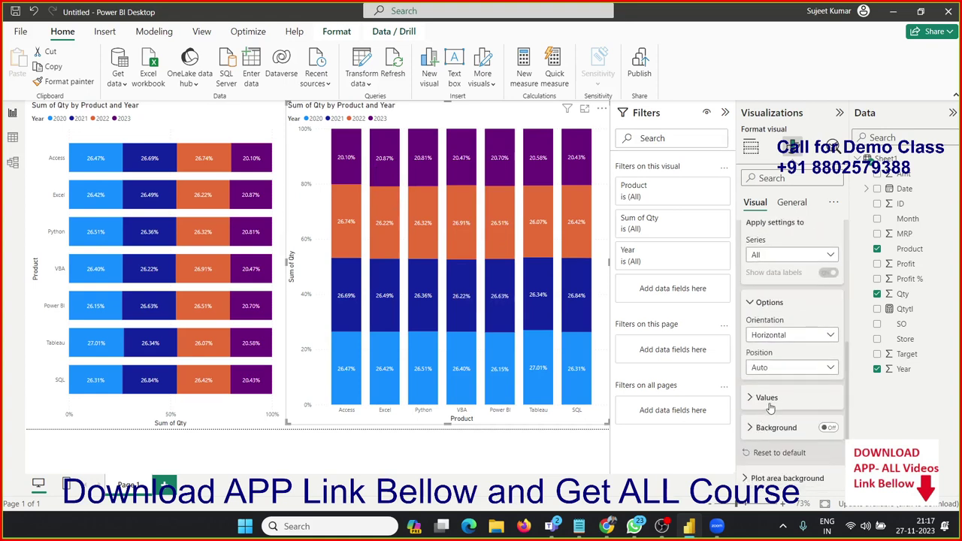
left_click(769, 405)
scroll(767, 421, "down", 3)
scroll(767, 429, "down", 2)
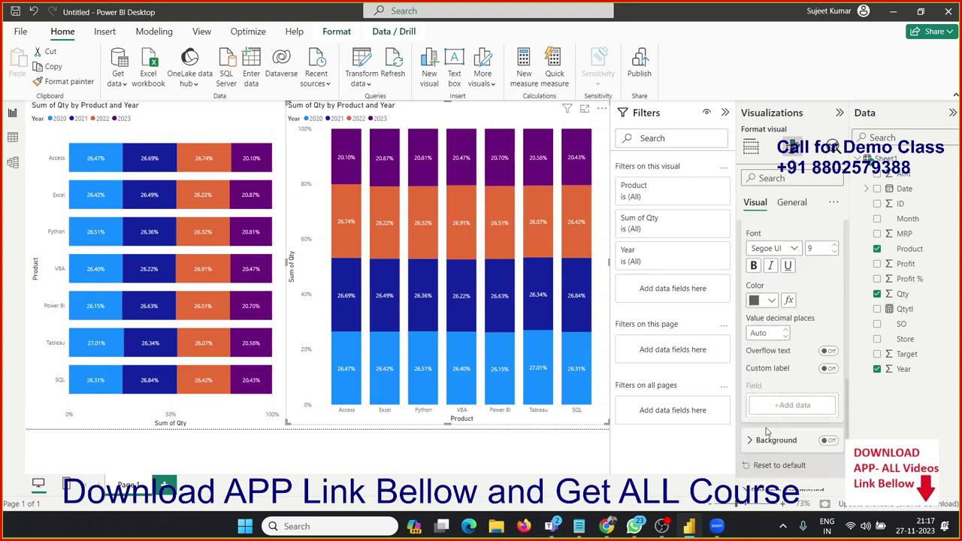
scroll(767, 431, "down", 1)
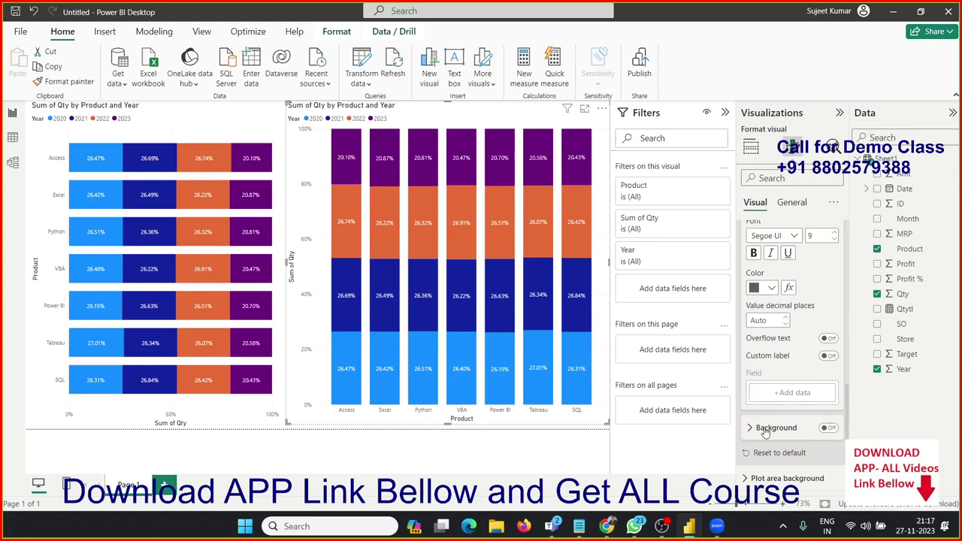
scroll(764, 432, "up", 5)
scroll(764, 431, "up", 5)
scroll(764, 432, "up", 2)
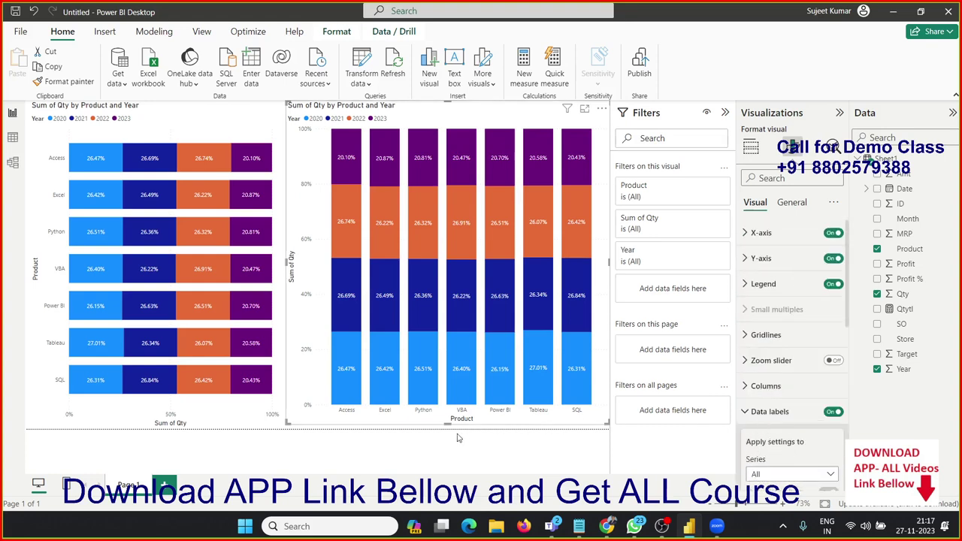
left_click(433, 444)
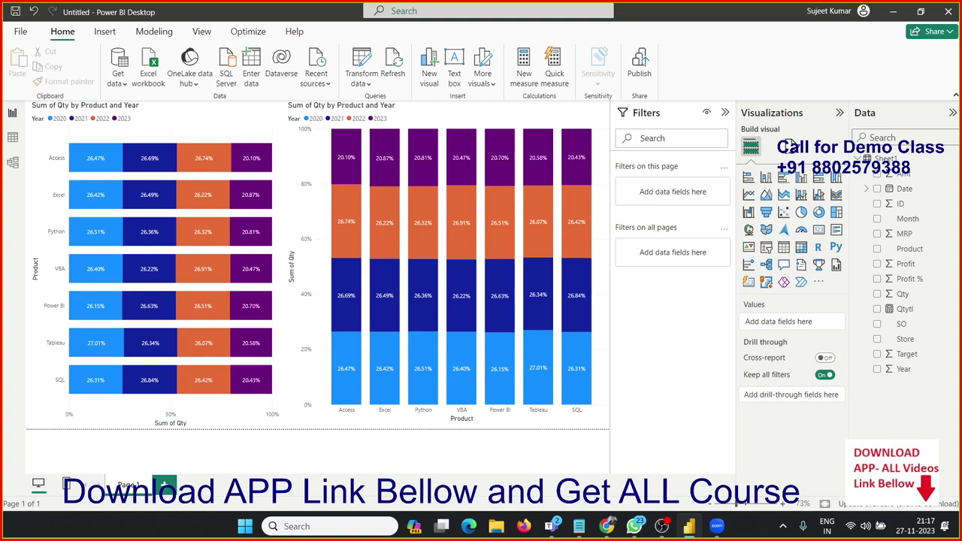
left_click(317, 421)
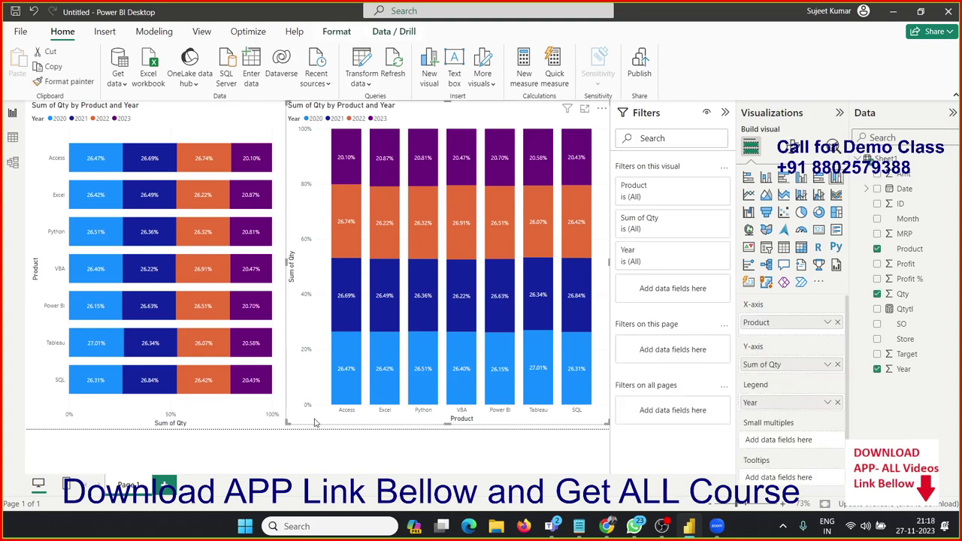
left_click(795, 148)
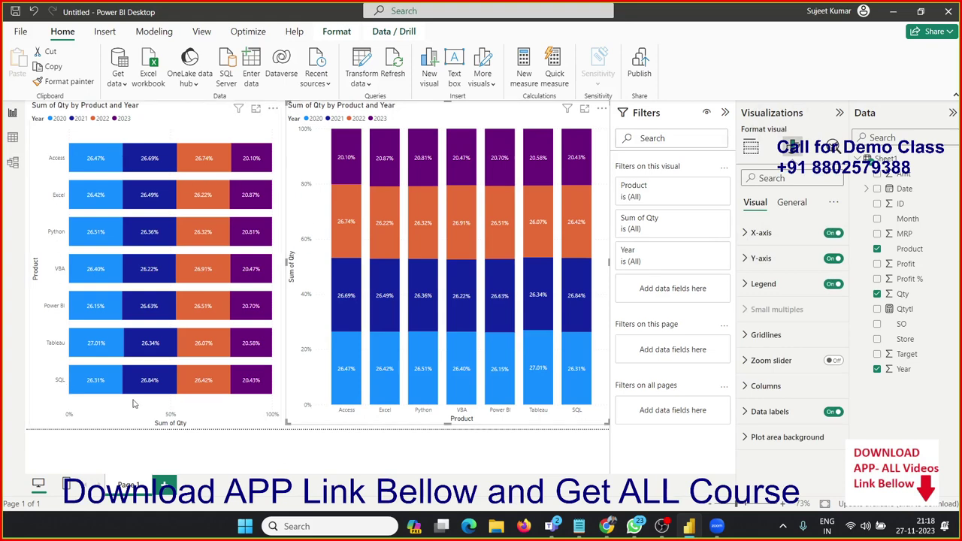
- Try hiding and restoring the x-axis and y-axis, and browse their formatting options
left_click(769, 238)
left_click(771, 239)
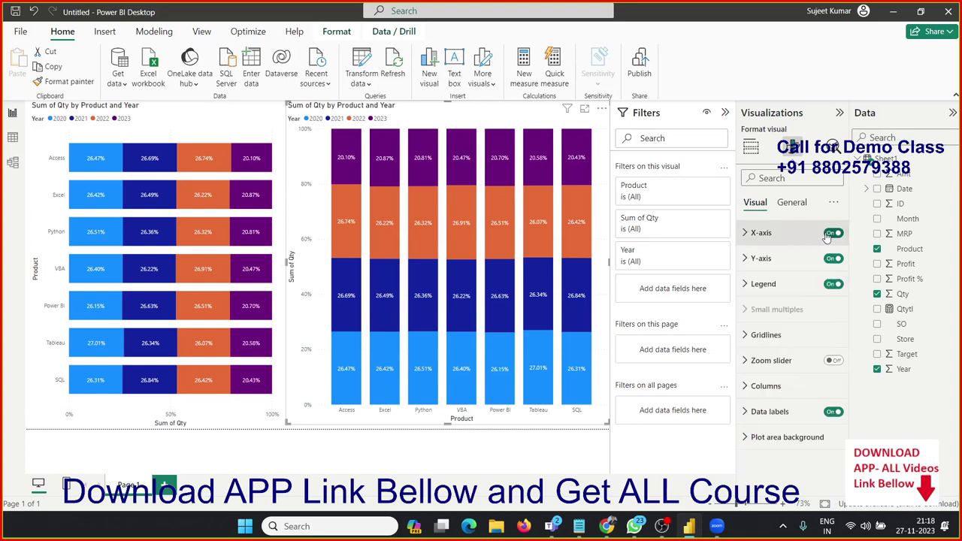
left_click(831, 234)
left_click(832, 234)
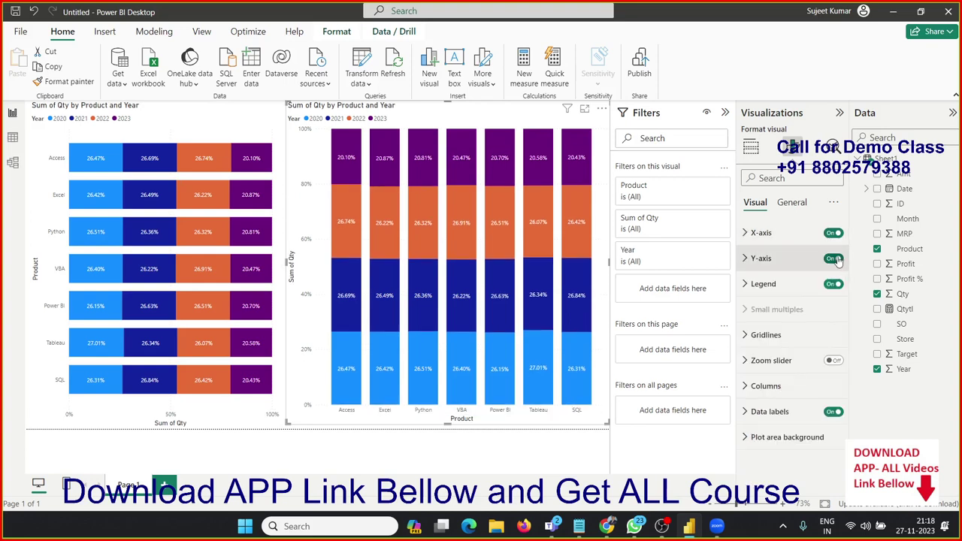
left_click(833, 259)
left_click(833, 259)
left_click(759, 239)
scroll(797, 339, "down", 3)
scroll(797, 353, "up", 2)
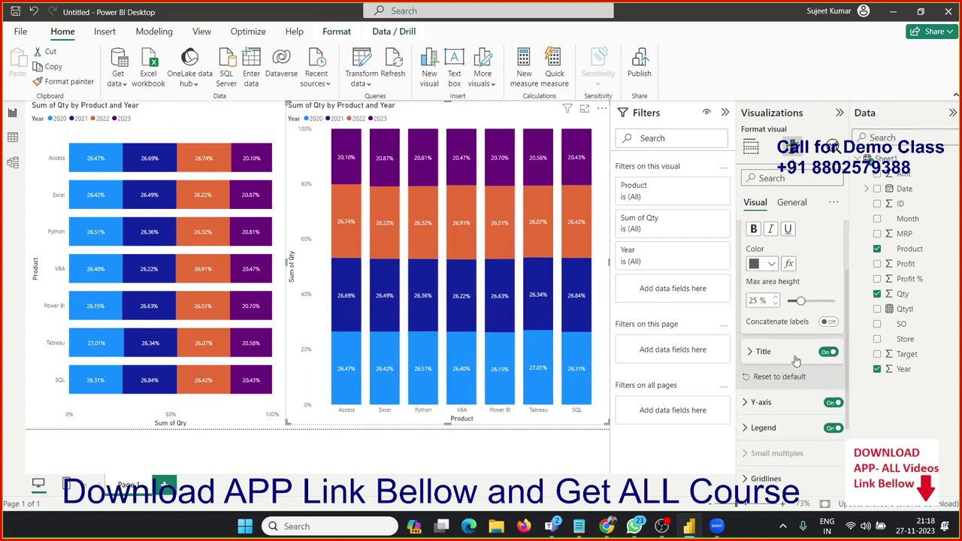
scroll(799, 362, "up", 1)
scroll(796, 357, "up", 1)
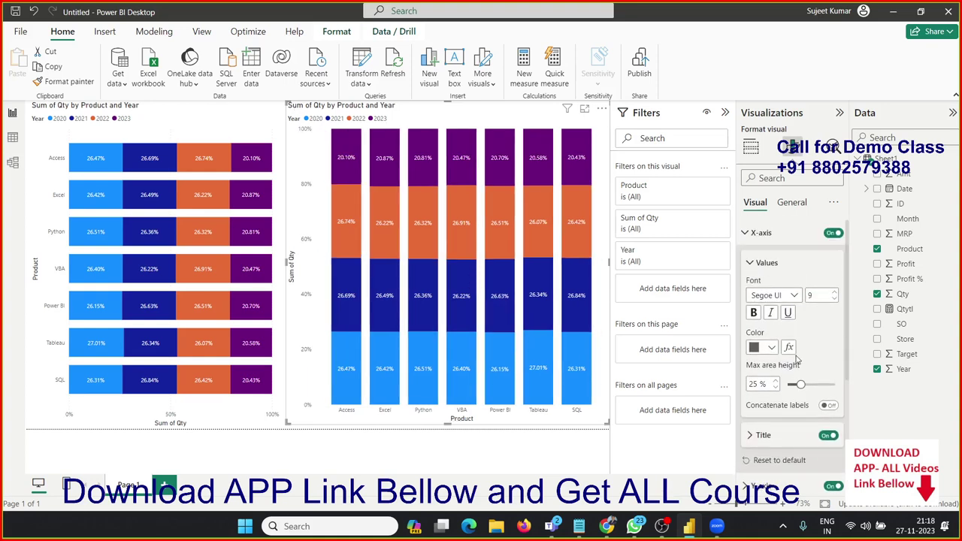
left_click(745, 239)
left_click(749, 259)
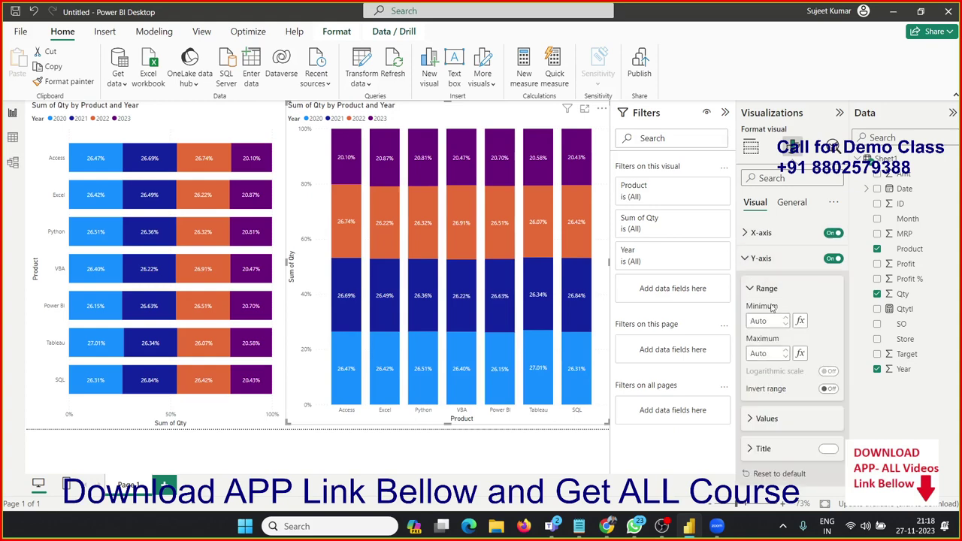
left_click(755, 258)
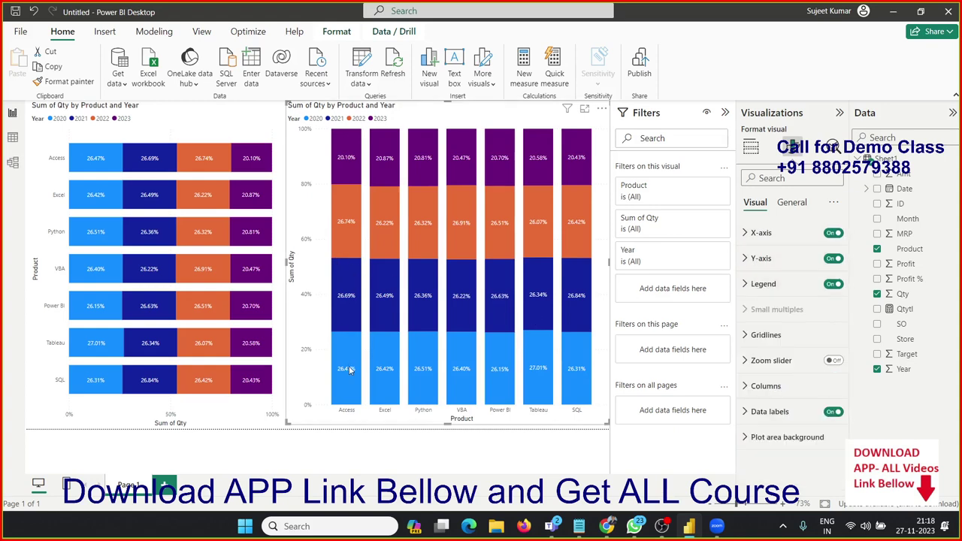
- Set the legend position to Top right, after briefly trying Top center
left_click(767, 284)
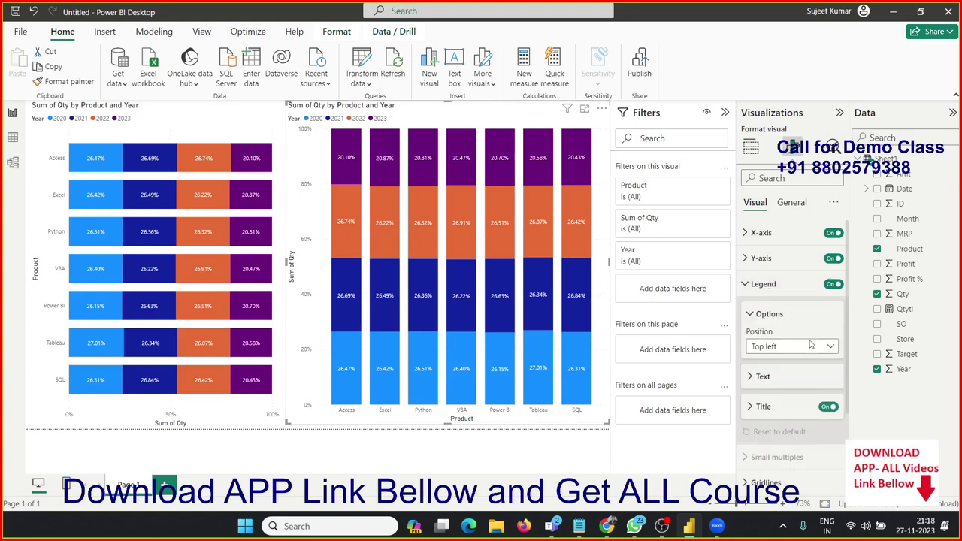
left_click(790, 354)
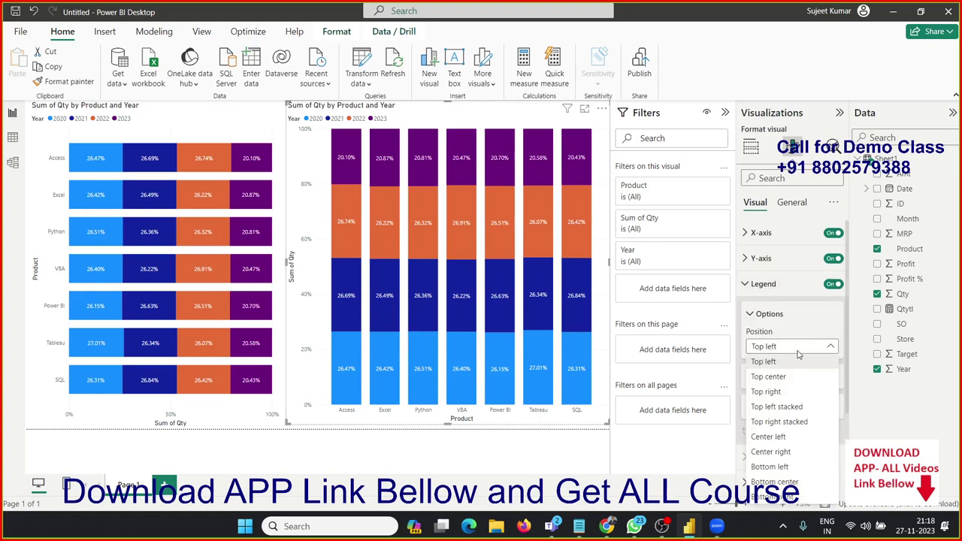
left_click(787, 376)
left_click(786, 347)
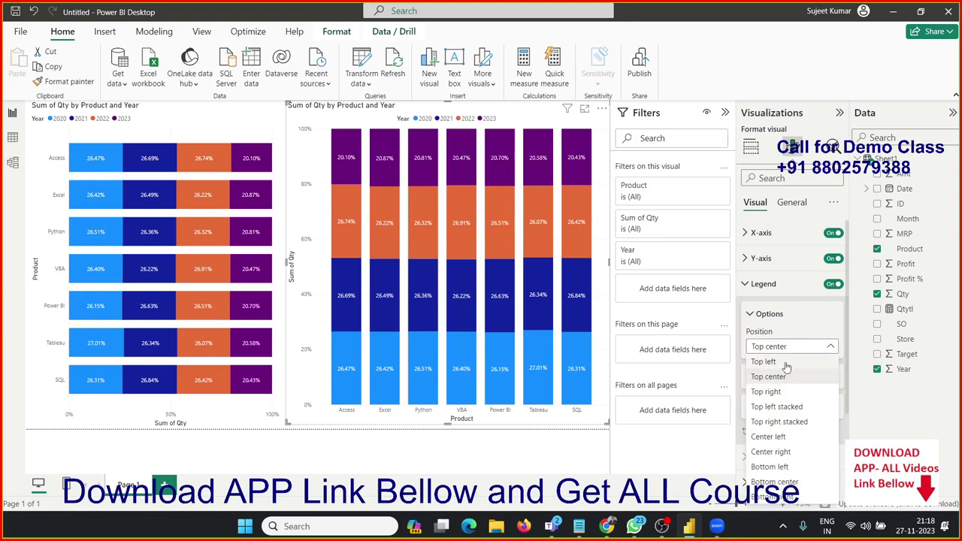
left_click(782, 392)
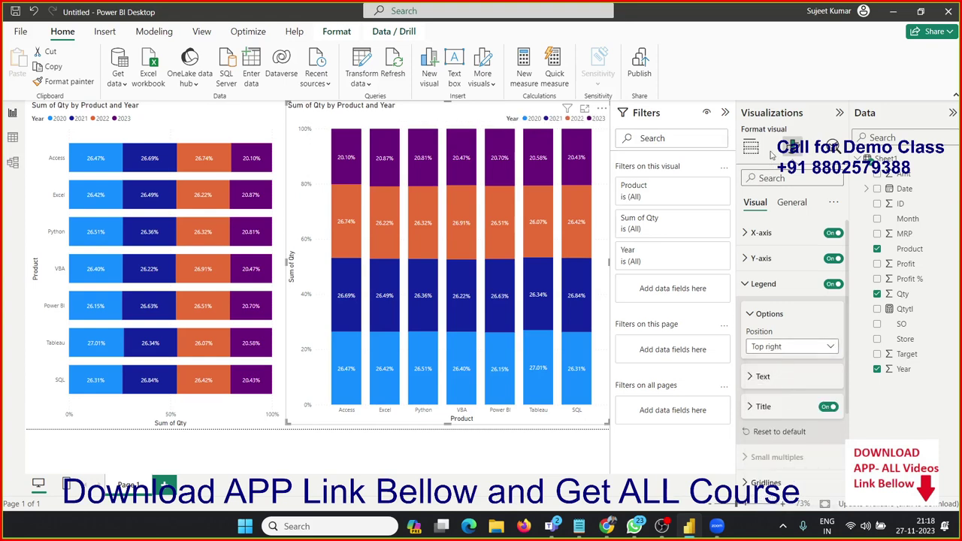
left_click(750, 146)
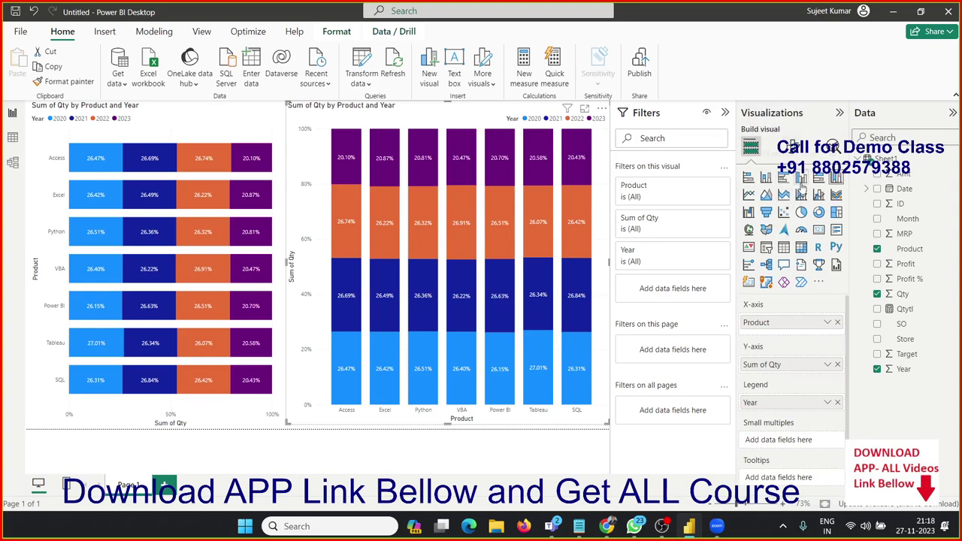
- Switch to a clustered column chart and toggle the Year legend off and back on
left_click(802, 178)
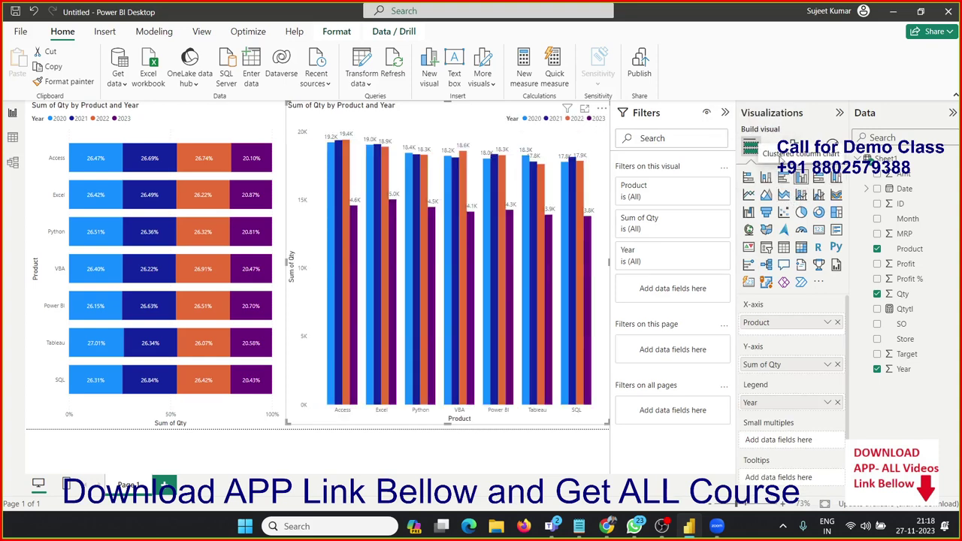
left_click(794, 146)
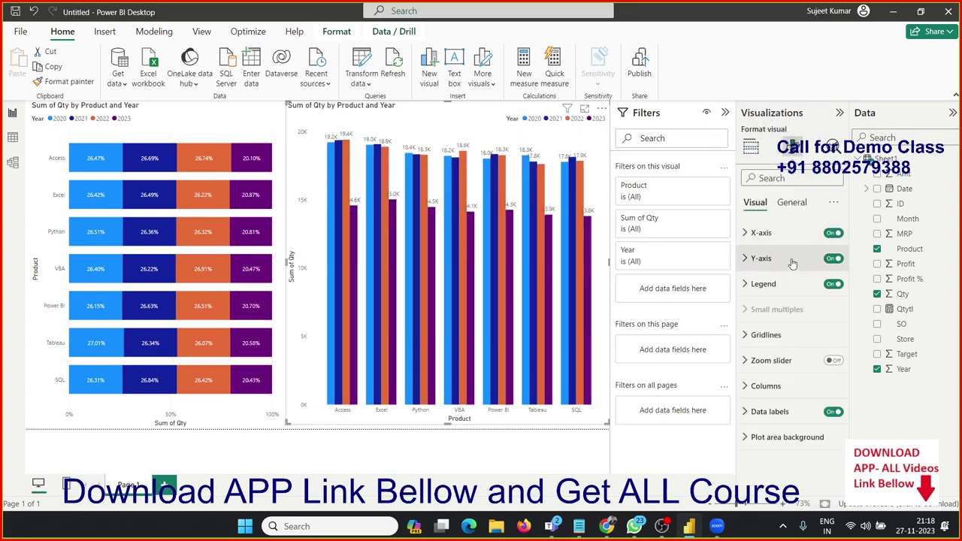
left_click(779, 286)
left_click(827, 287)
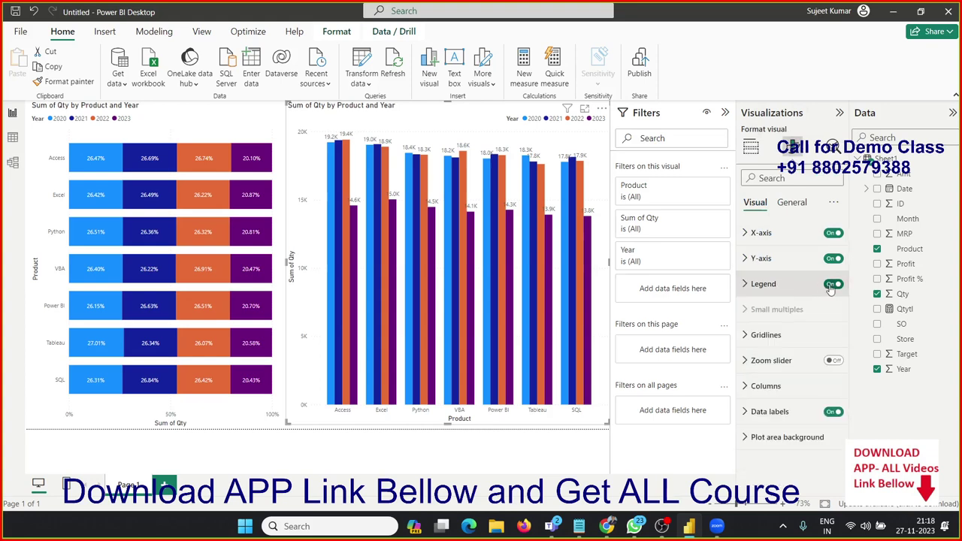
left_click(833, 285)
left_click(833, 285)
left_click(834, 285)
left_click(835, 286)
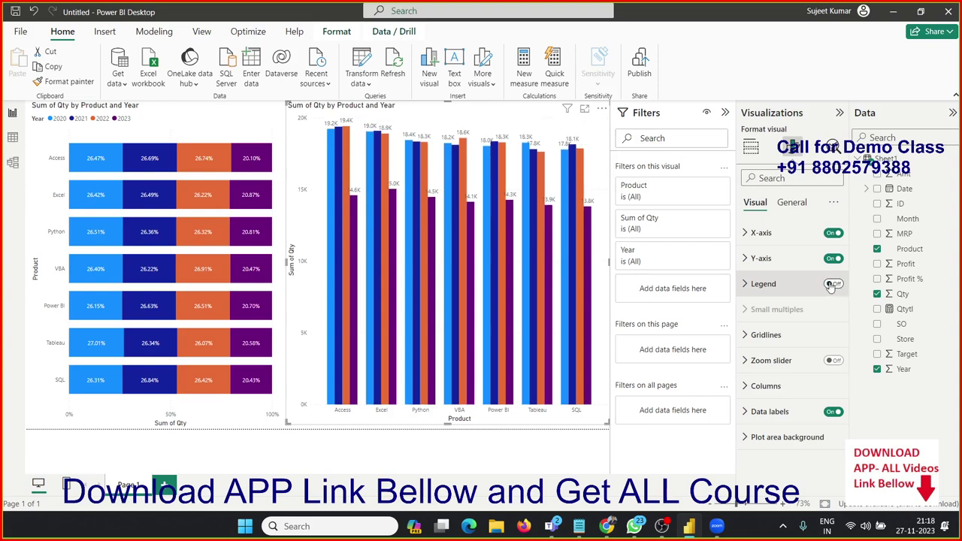
left_click(833, 285)
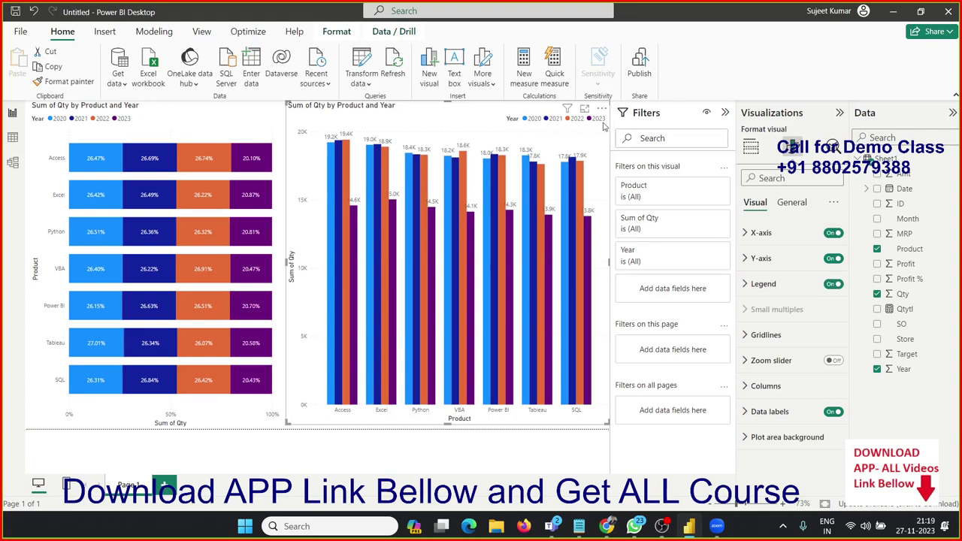
left_click(777, 293)
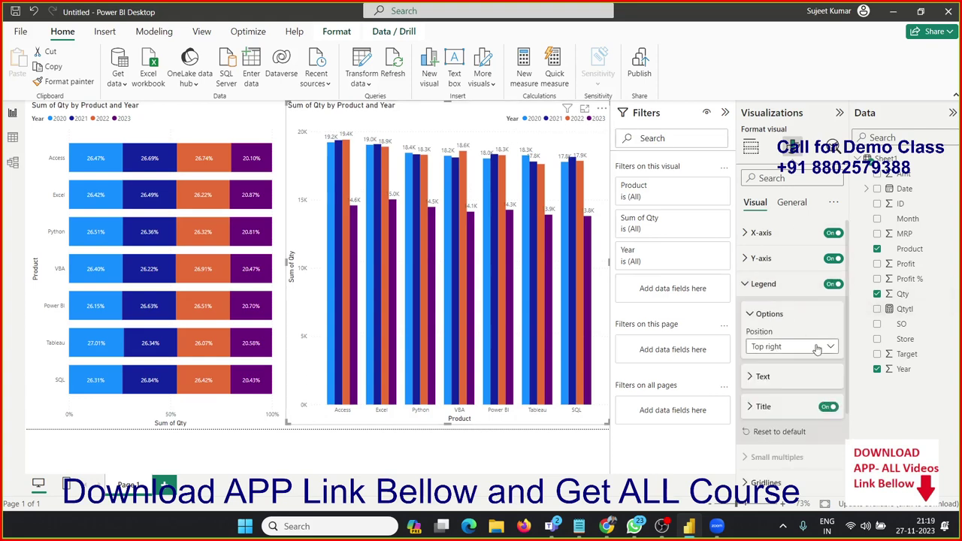
scroll(773, 304, "down", 1)
left_click(771, 295)
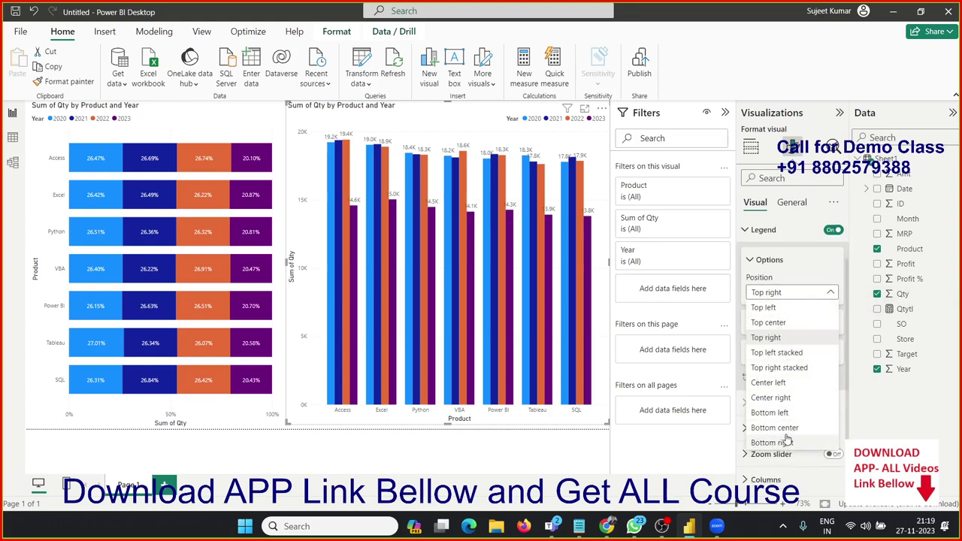
left_click(852, 286)
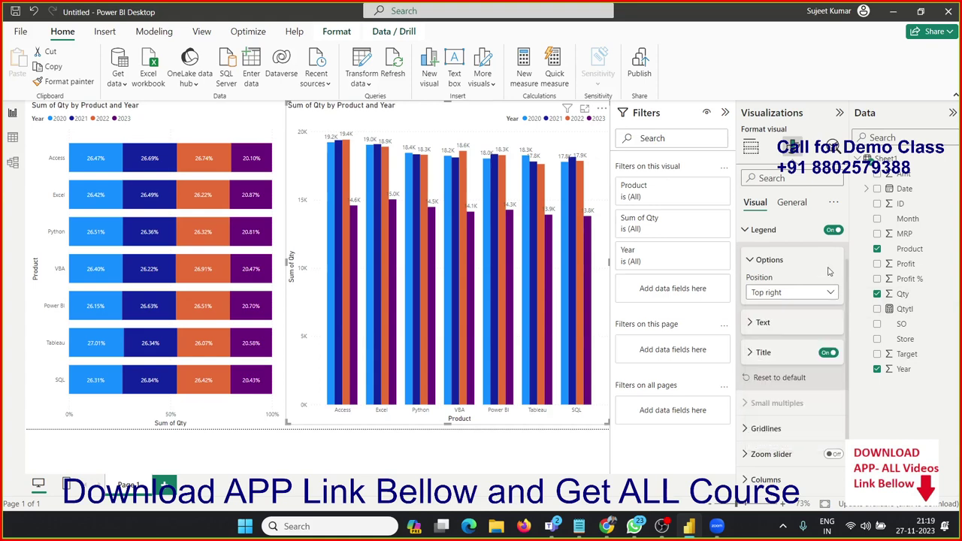
left_click(763, 325)
scroll(779, 372, "down", 1)
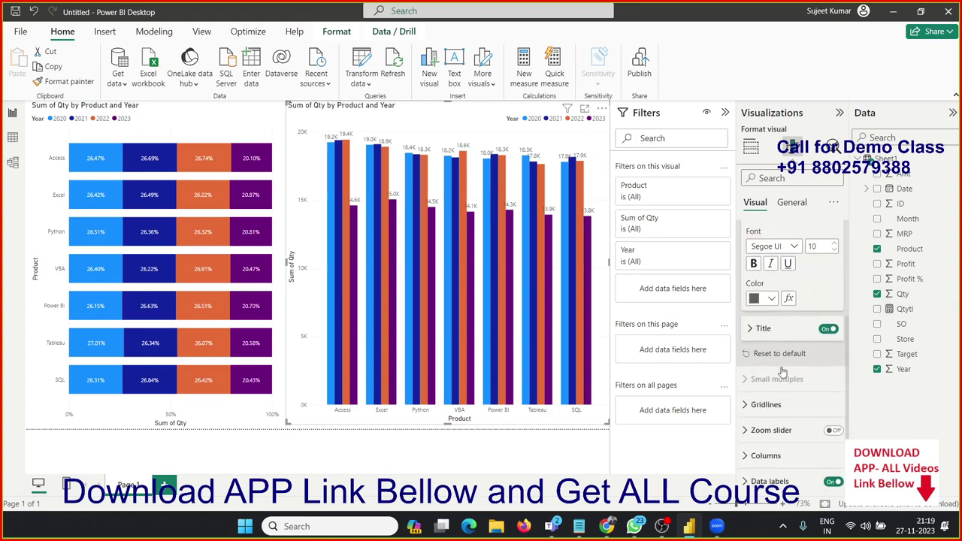
scroll(783, 354, "up", 1)
scroll(789, 310, "up", 1)
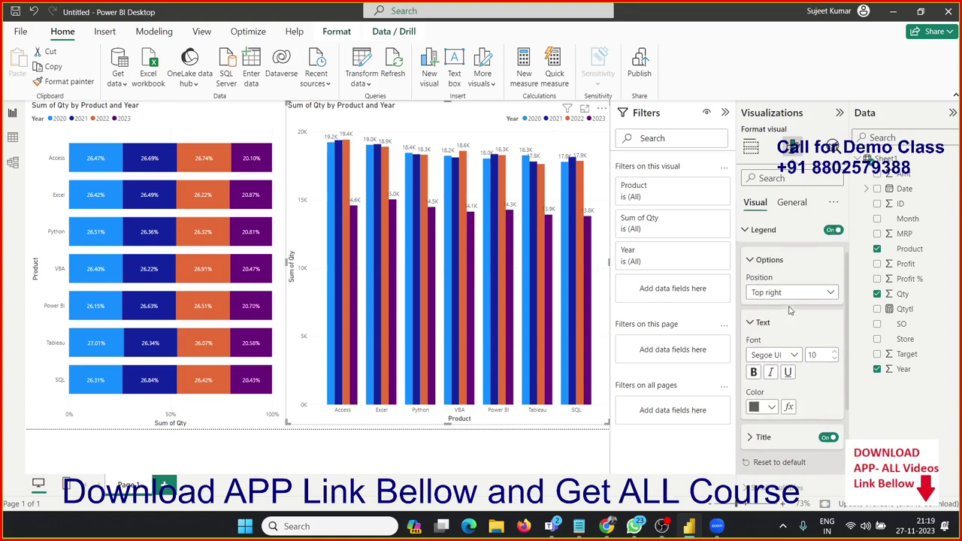
scroll(790, 311, "up", 1)
scroll(792, 312, "down", 2)
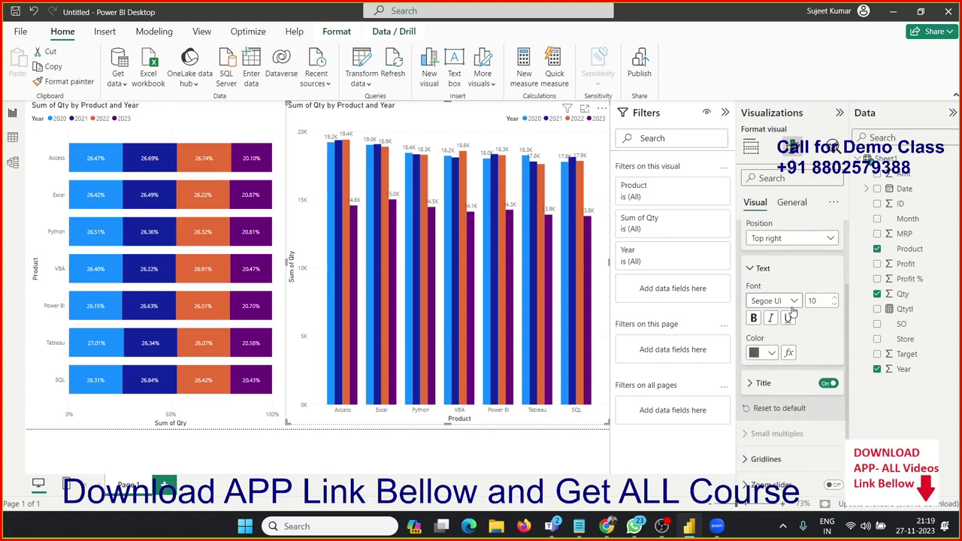
scroll(793, 312, "up", 2)
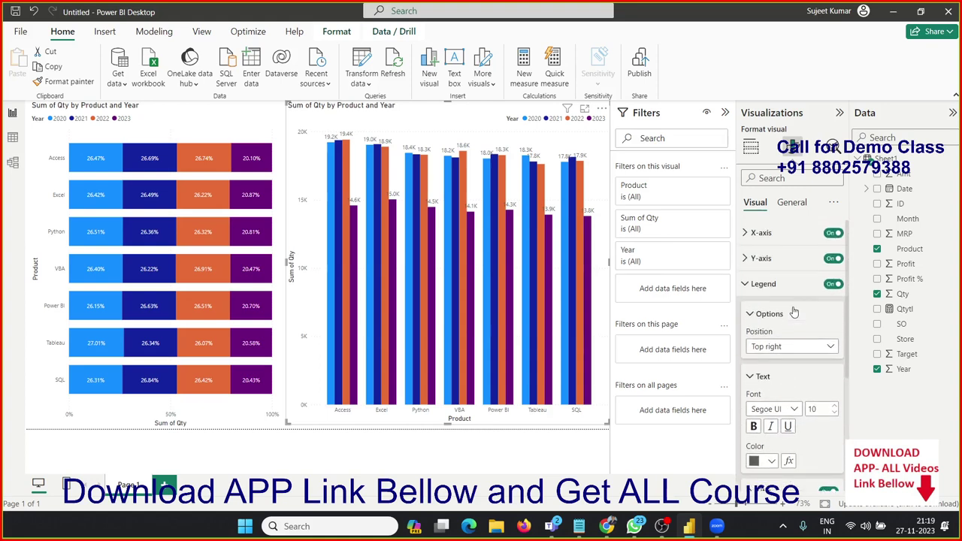
scroll(775, 368, "down", 2)
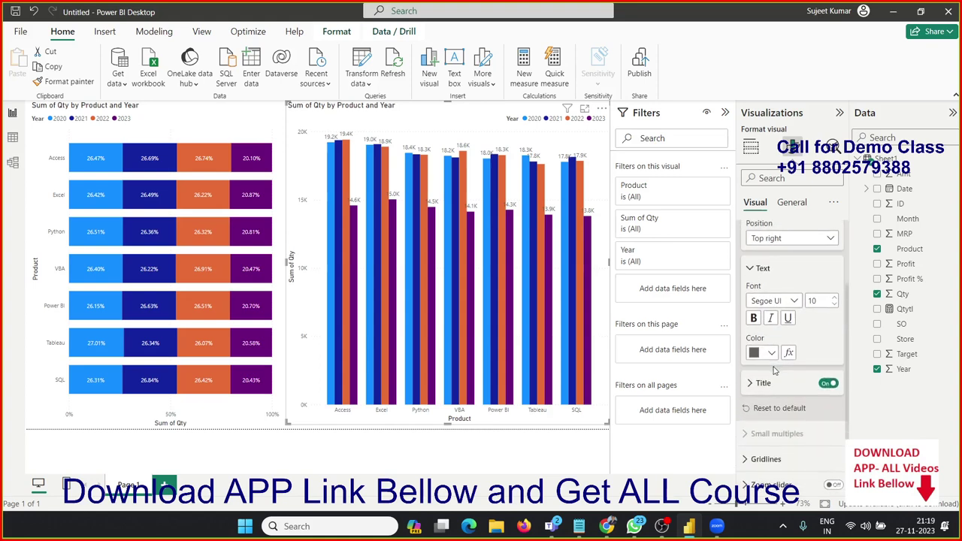
scroll(776, 375, "up", 1)
scroll(763, 312, "up", 1)
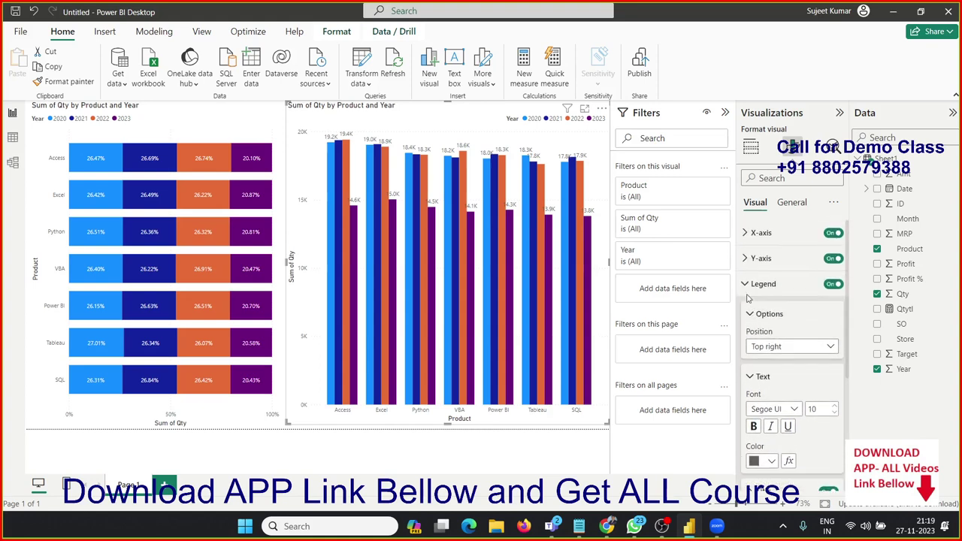
left_click(744, 291)
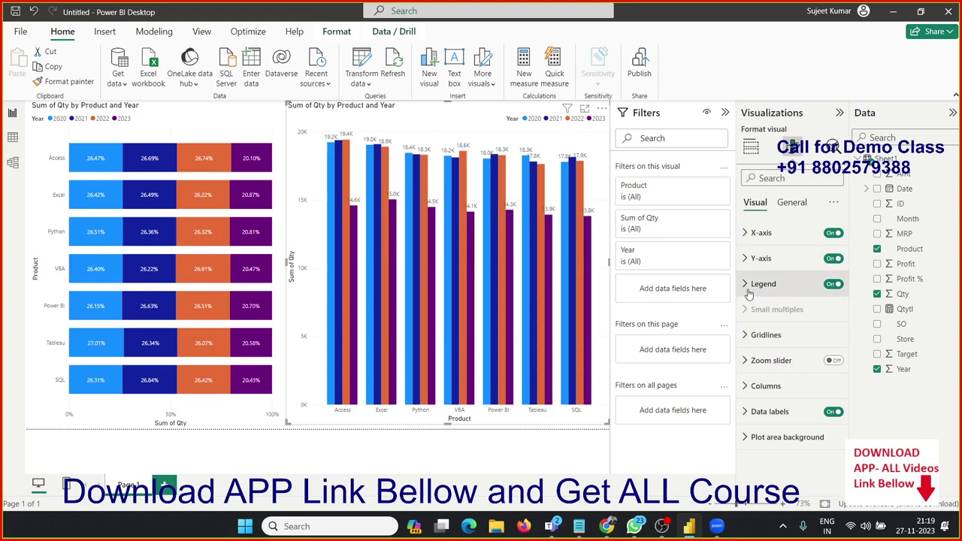
left_click(748, 293)
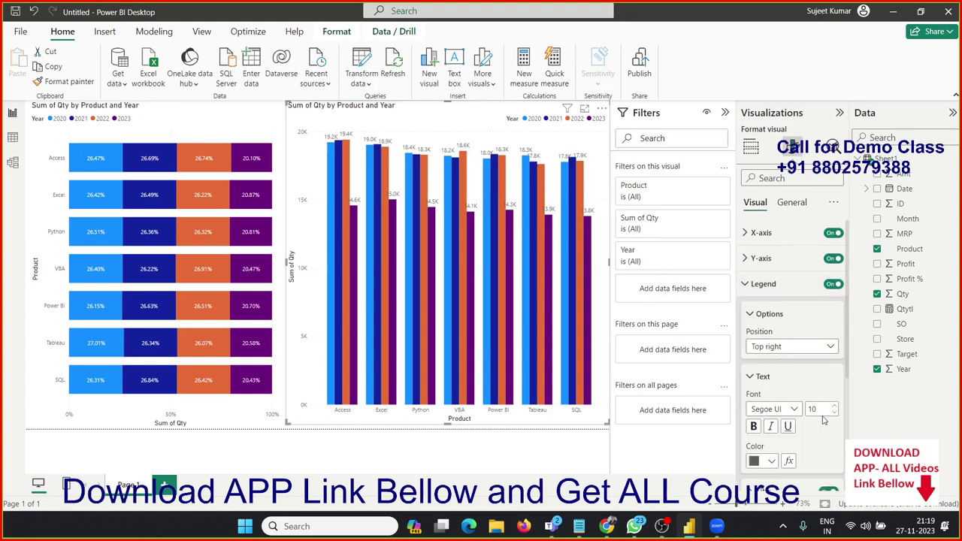
scroll(823, 421, "down", 1)
left_click(750, 384)
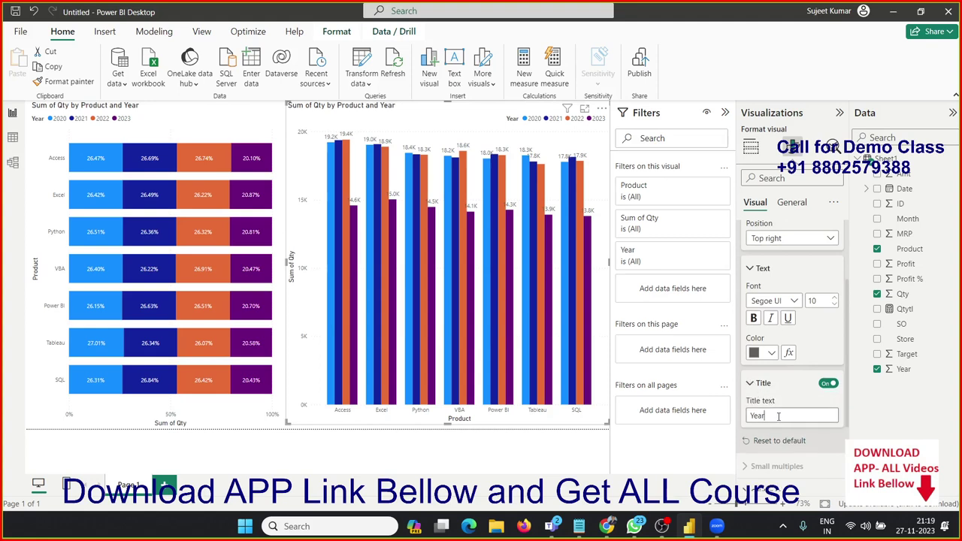
left_click_drag(779, 416, 754, 416)
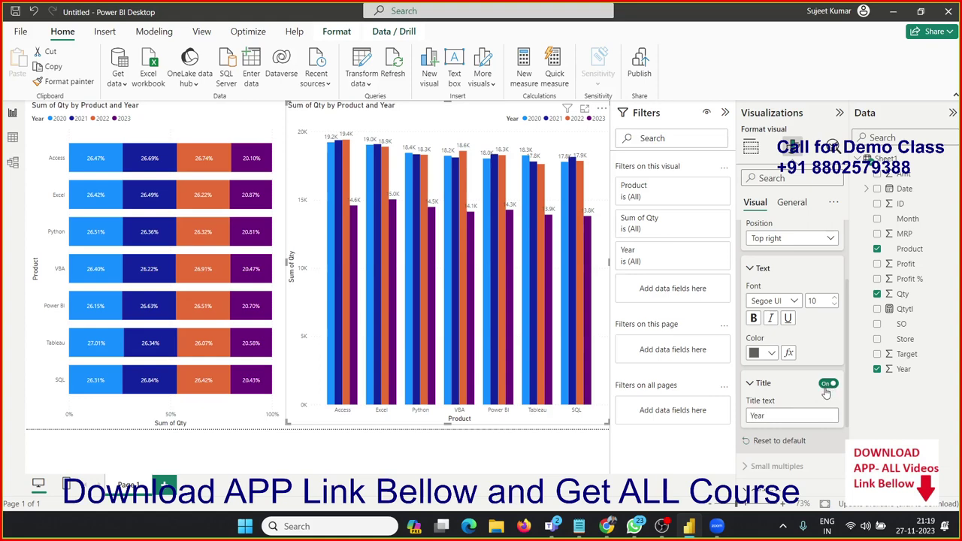
left_click(750, 384)
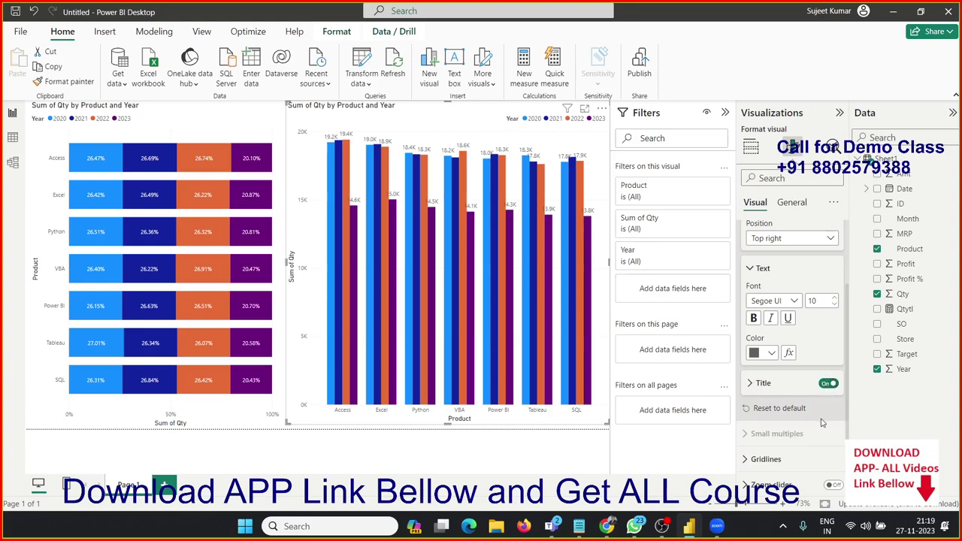
scroll(821, 422, "up", 1)
left_click(761, 263)
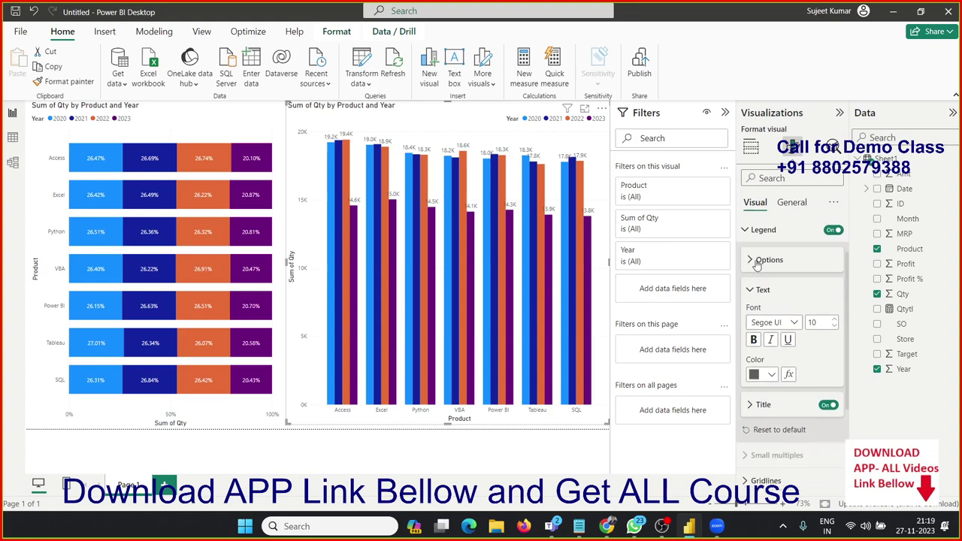
scroll(763, 283, "up", 1)
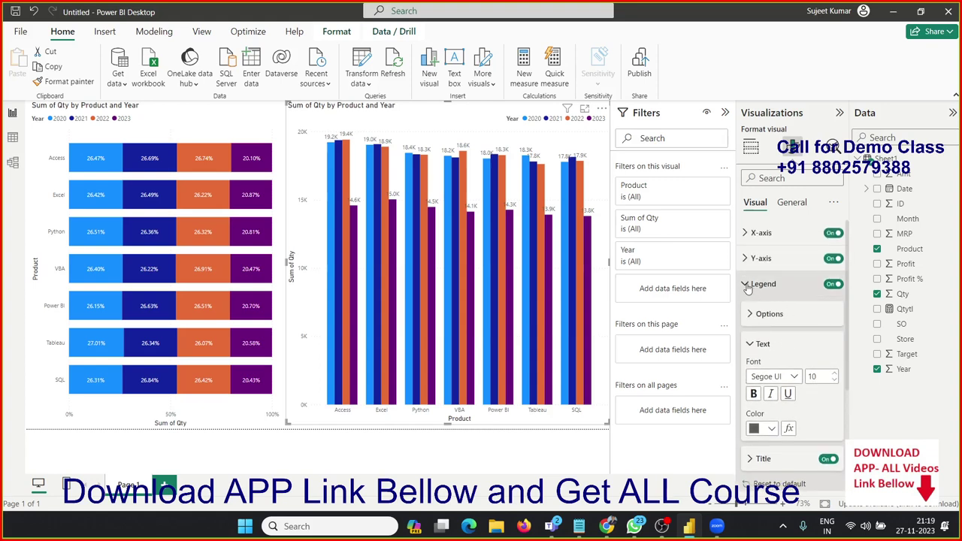
left_click(759, 284)
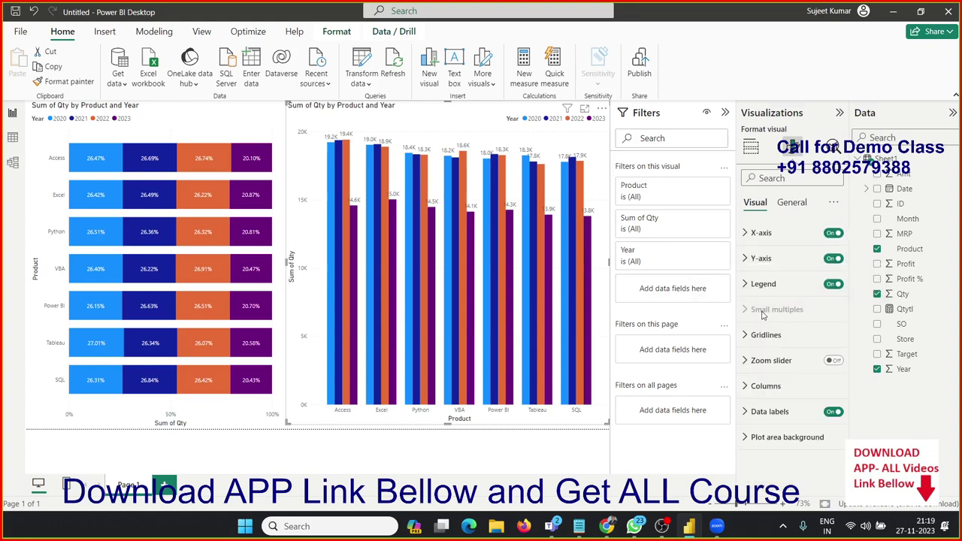
mouse_move(777, 309)
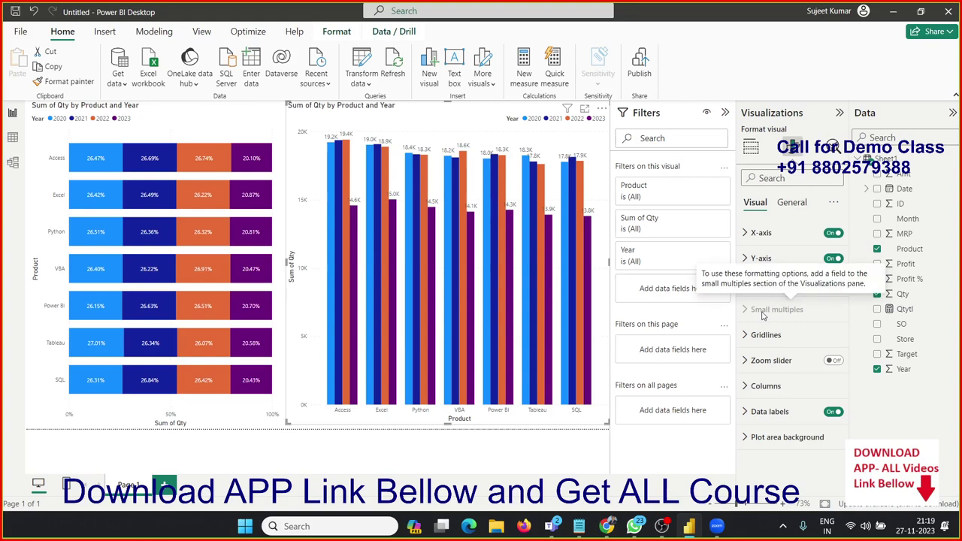
- Turn on the value-axis zoom slider and nudge its handle to adjust the range
left_click(755, 340)
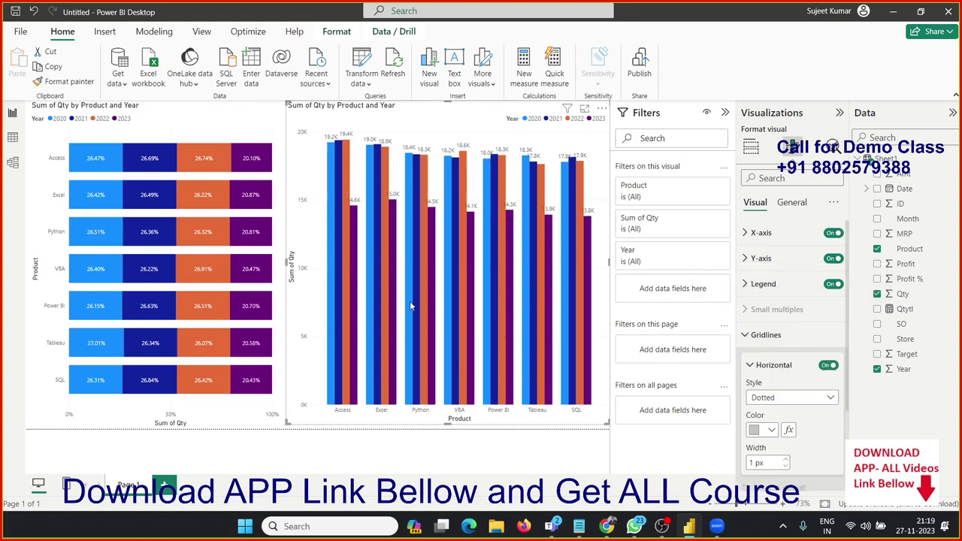
left_click(746, 334)
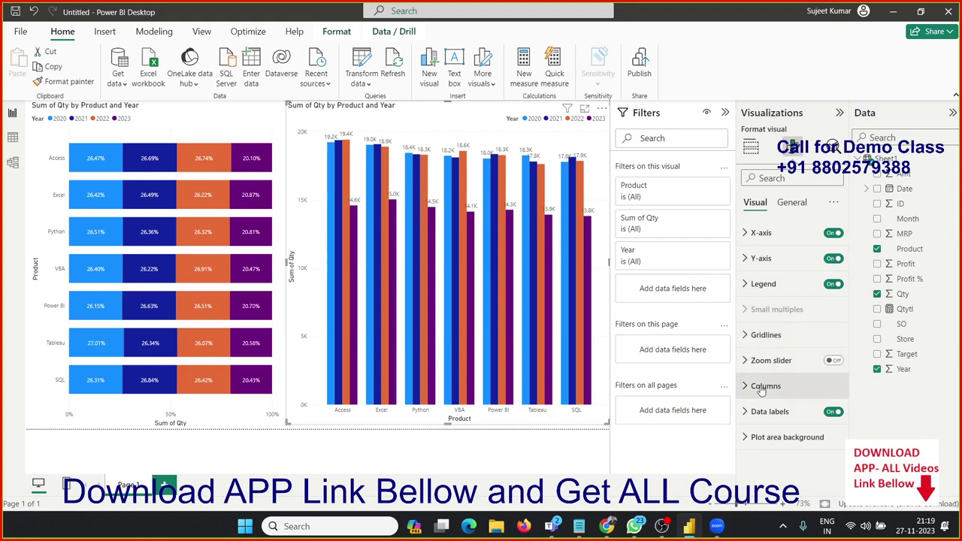
left_click(836, 362)
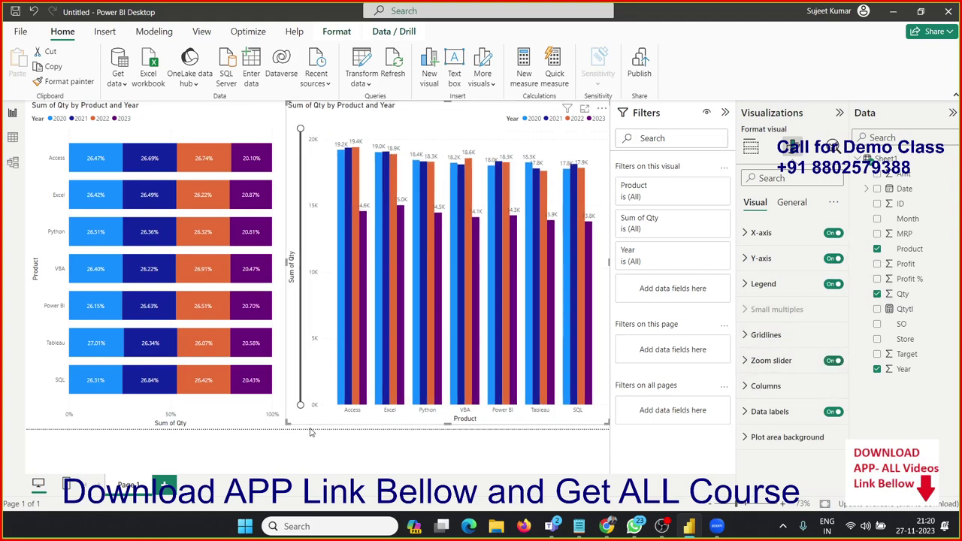
mouse_move(301, 404)
left_mouse_down()
mouse_move(314, 157)
mouse_move(306, 404)
left_mouse_up()
- Reduce the column chart's inner padding to 11 px and raise its minimum category width to 27 px
left_click(786, 385)
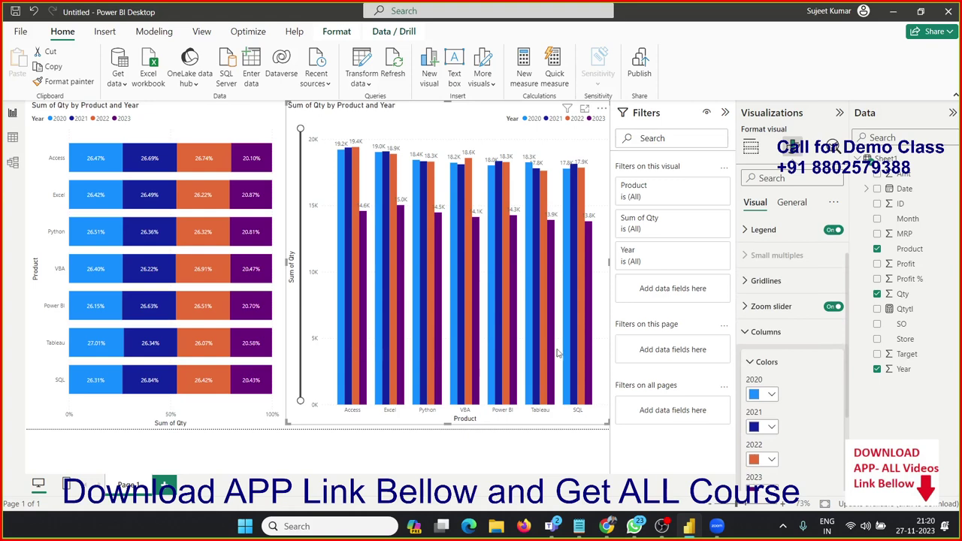
scroll(779, 410, "down", 1)
scroll(779, 412, "down", 2)
scroll(779, 385, "up", 1)
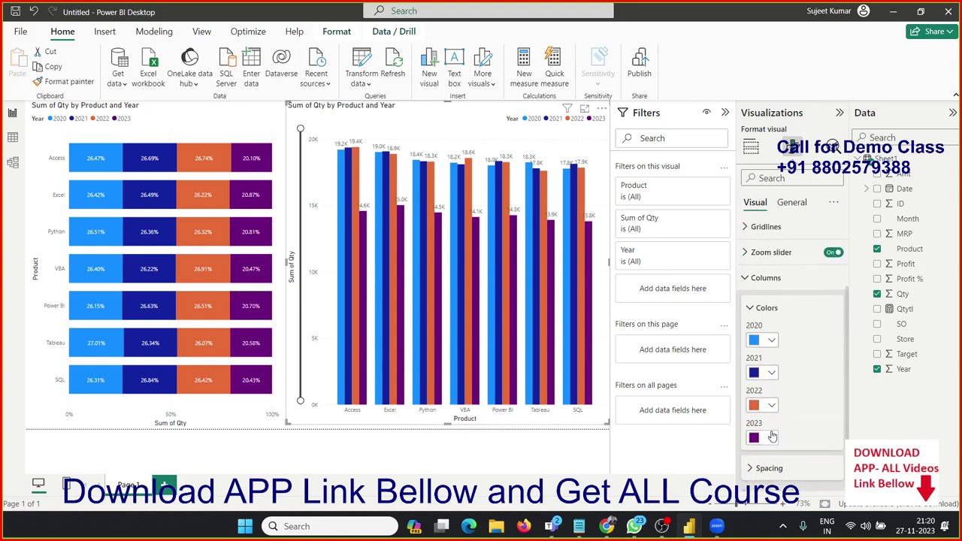
scroll(775, 436, "down", 2)
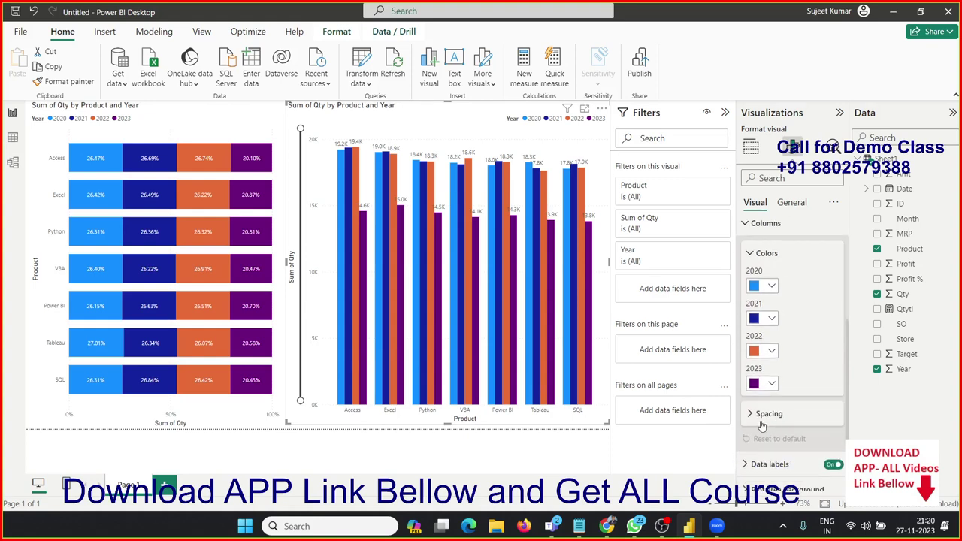
left_click(762, 426)
scroll(765, 406, "down", 2)
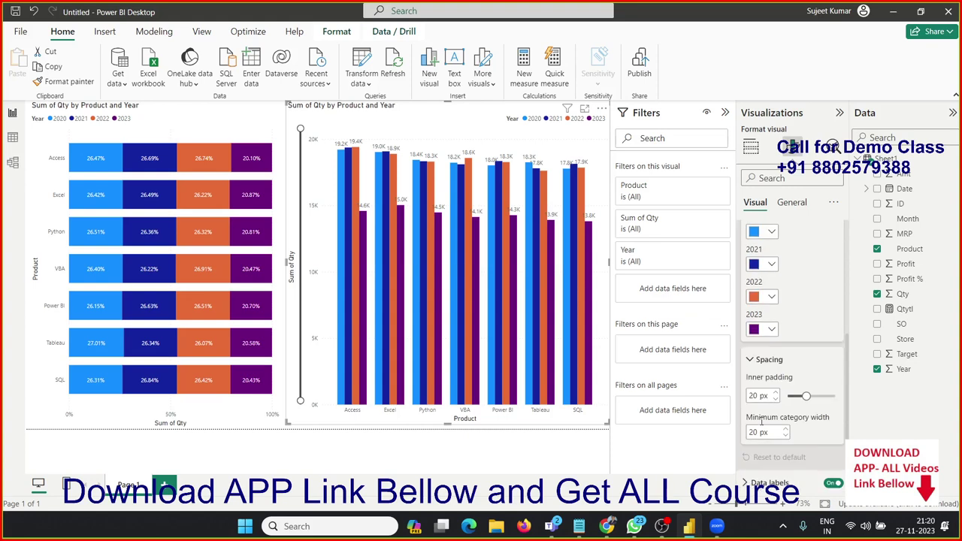
scroll(765, 406, "down", 1)
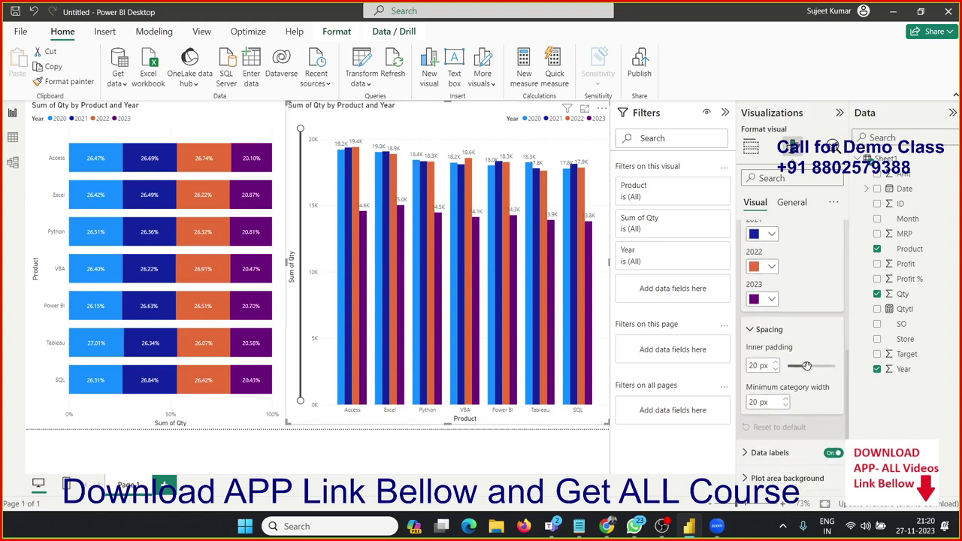
left_click_drag(806, 366, 798, 366)
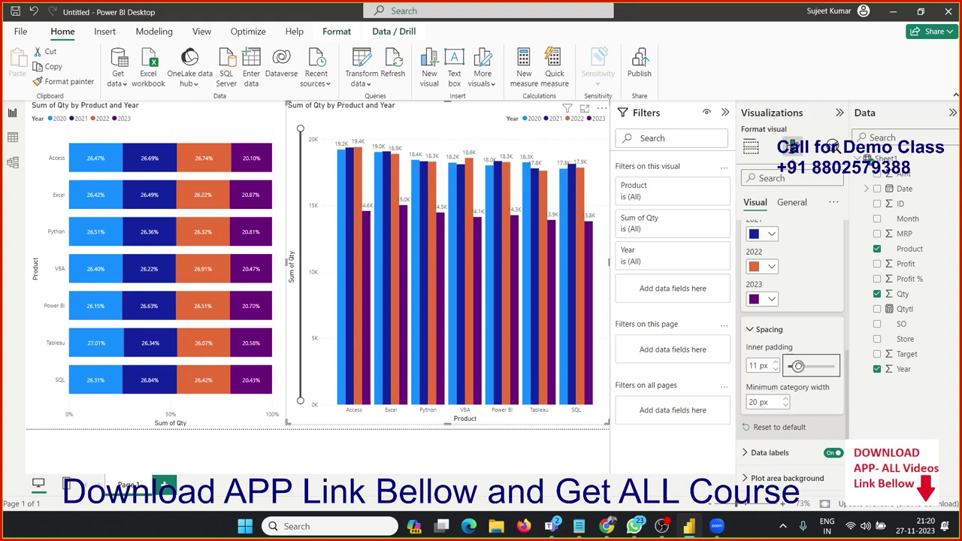
left_click(787, 401)
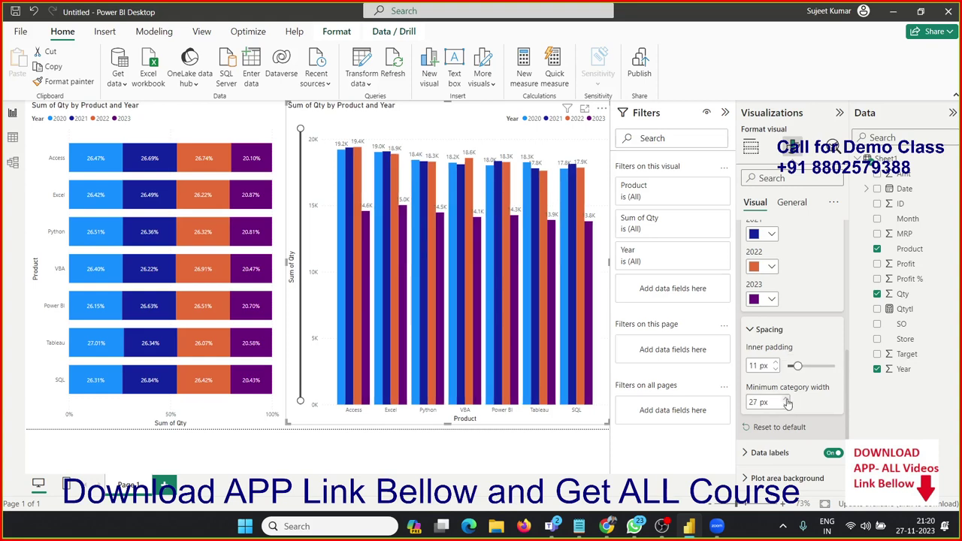
- Apply the column chart's data label settings to the 2020 series
left_click(767, 453)
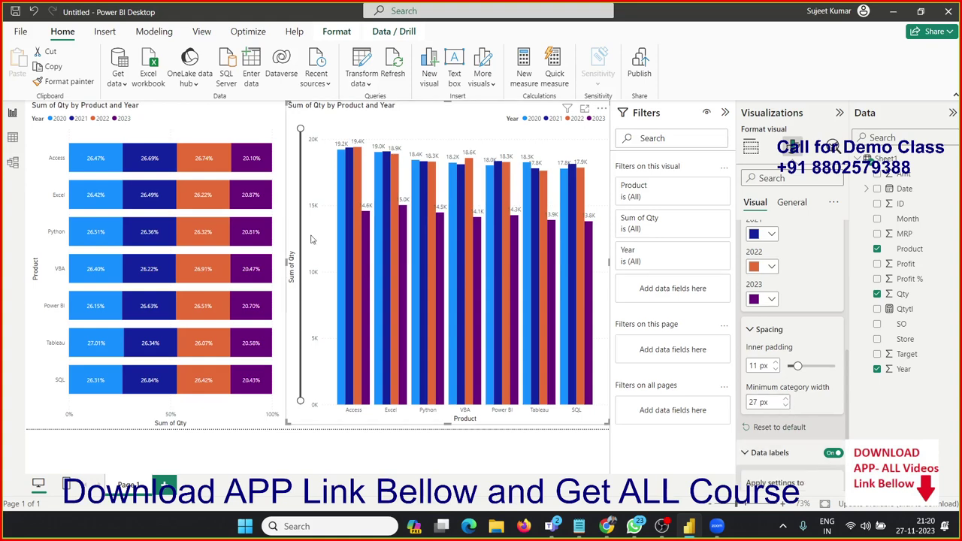
scroll(782, 393, "down", 1)
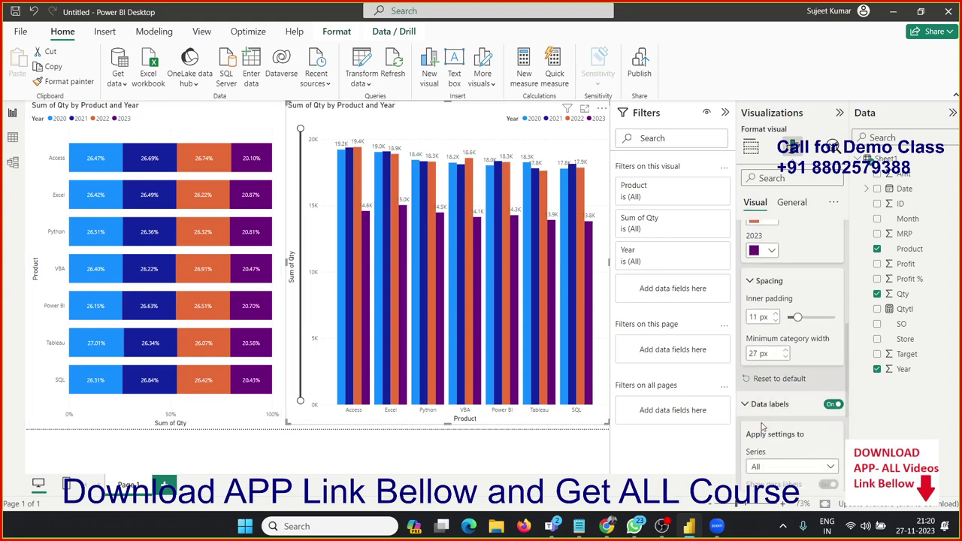
scroll(781, 393, "down", 1)
scroll(782, 393, "down", 1)
left_click(774, 360)
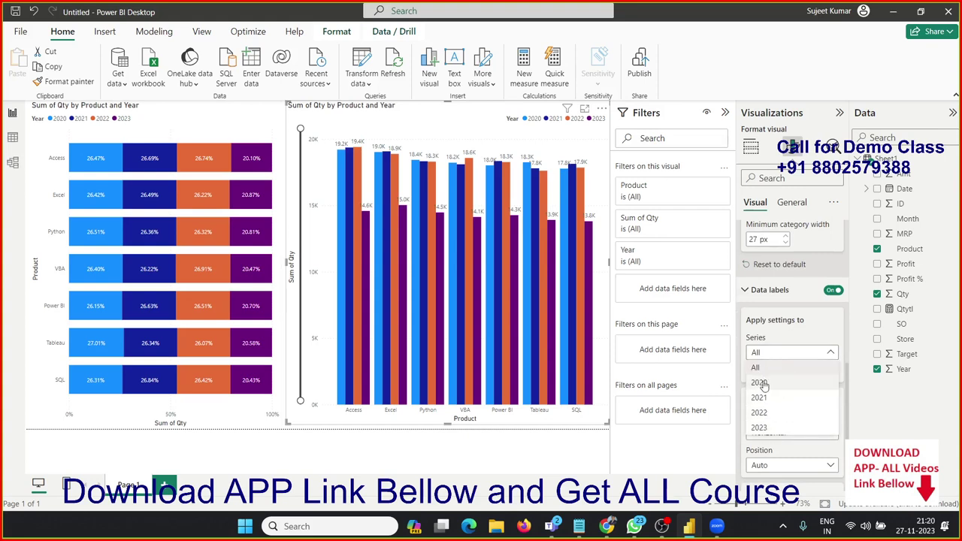
left_click(761, 383)
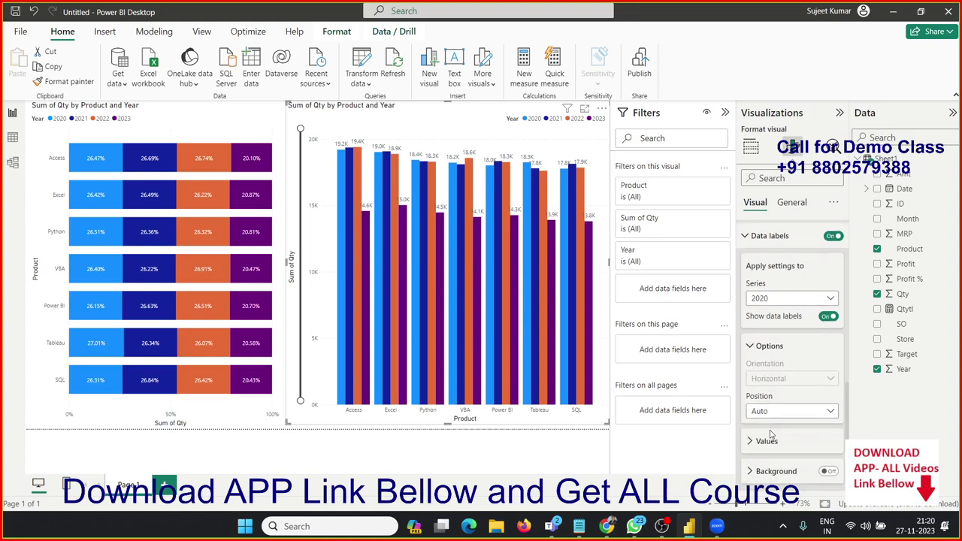
- Try custom data label values, leaving them switched off
left_click(766, 444)
scroll(767, 448, "down", 2)
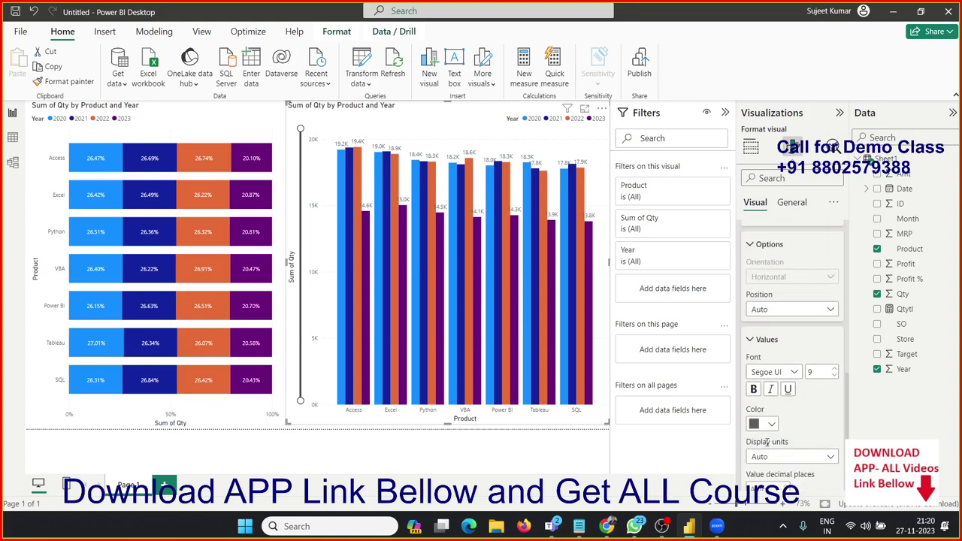
scroll(767, 448, "down", 1)
scroll(767, 448, "down", 1)
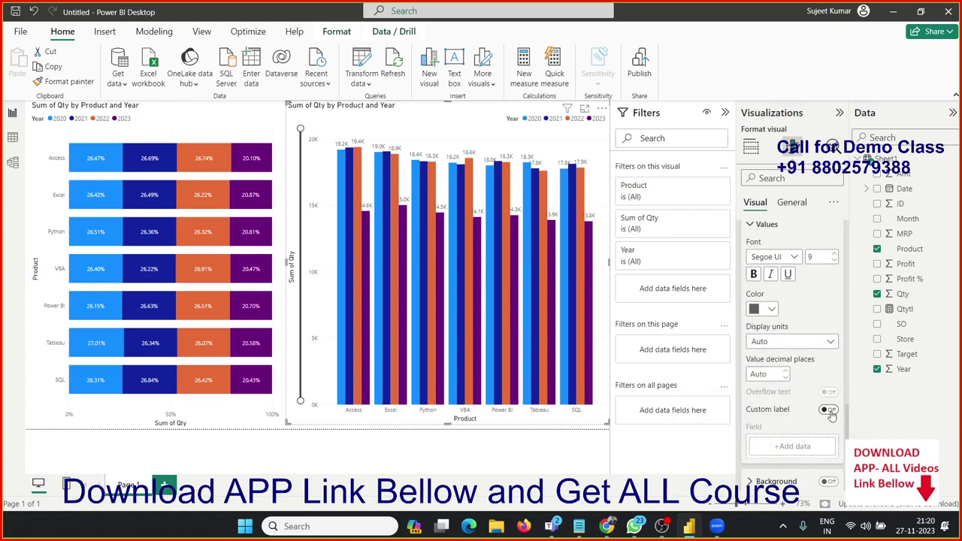
left_click(829, 411)
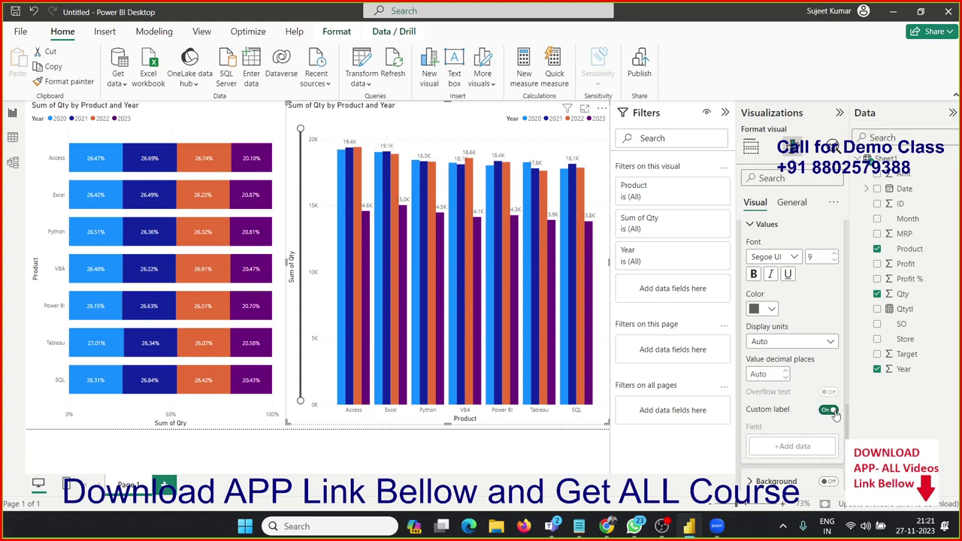
left_click(825, 411)
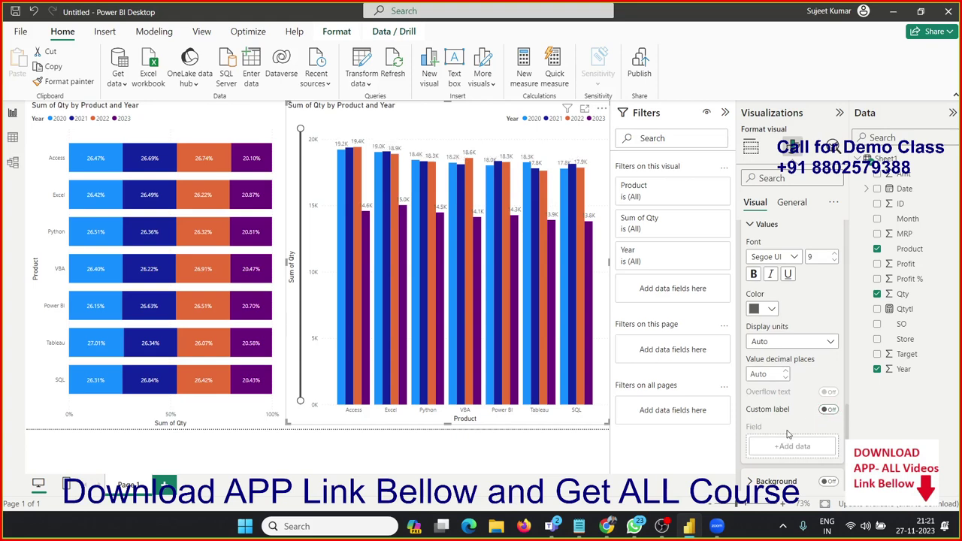
left_click(827, 410)
left_click(827, 410)
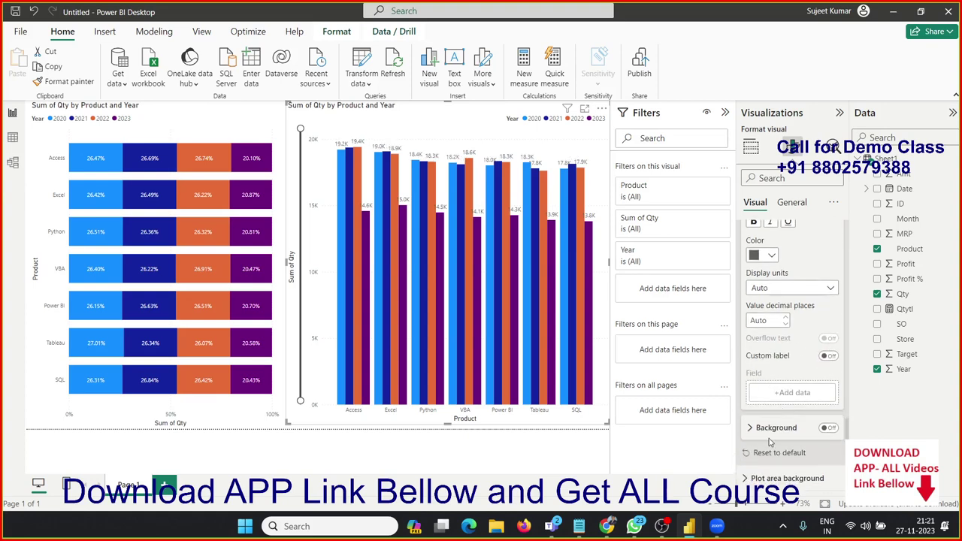
- Collapse the data label, column spacing and column colour sections
scroll(775, 428, "up", 5)
scroll(770, 440, "up", 2)
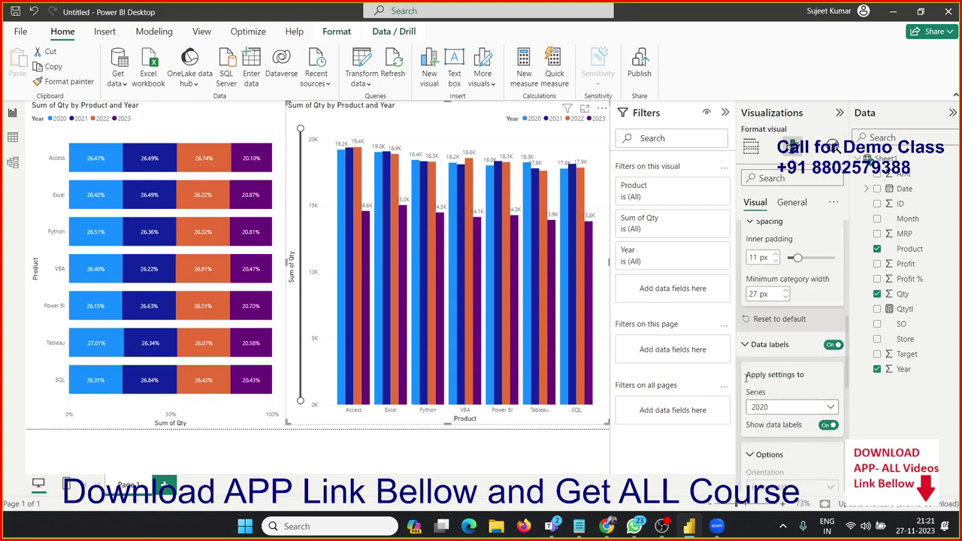
left_click(750, 346)
left_click(751, 331)
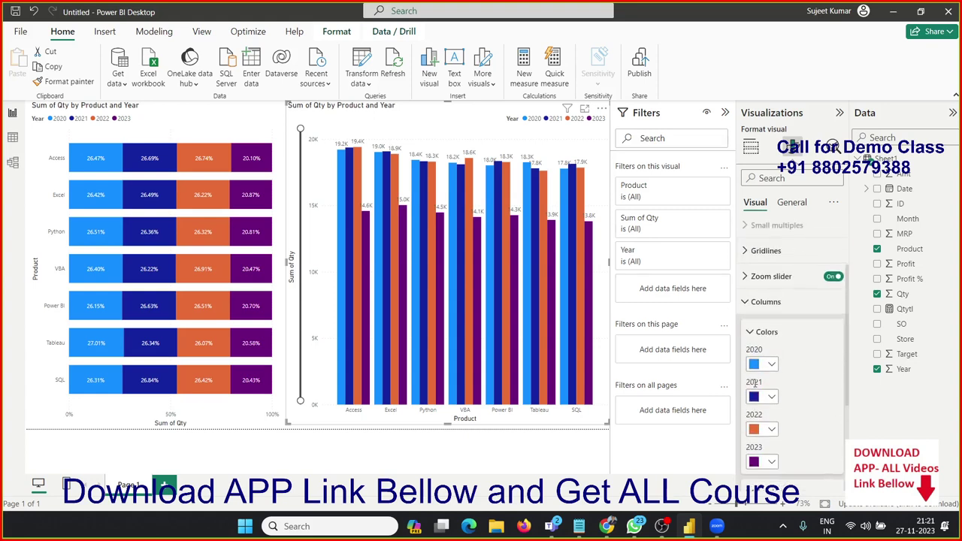
left_click(747, 307)
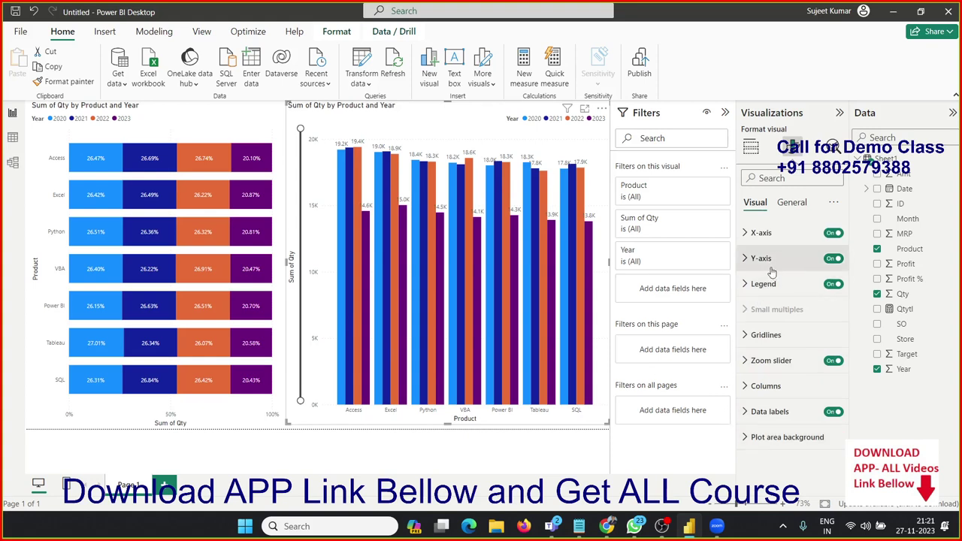
- Toggle the column chart's title off and back on, and inspect its title text
left_click(792, 209)
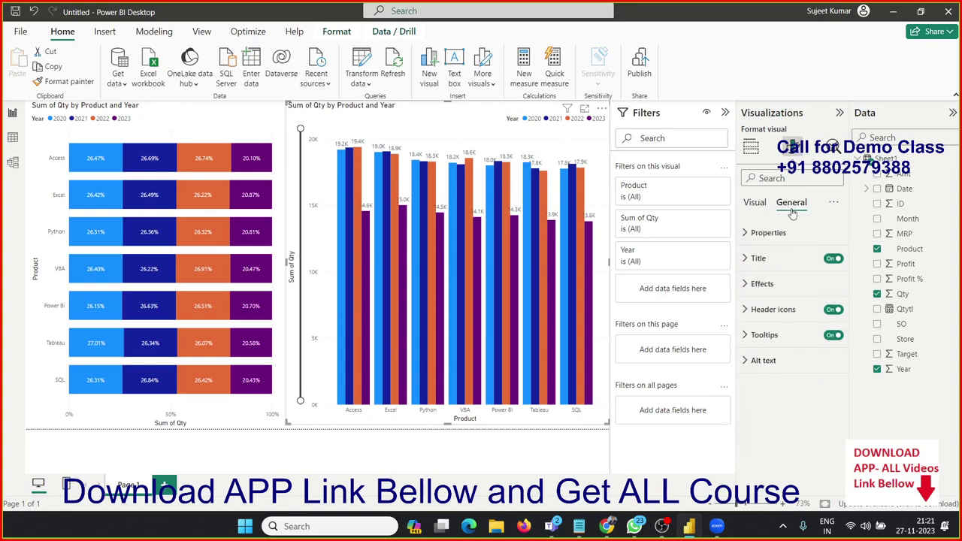
left_click(834, 259)
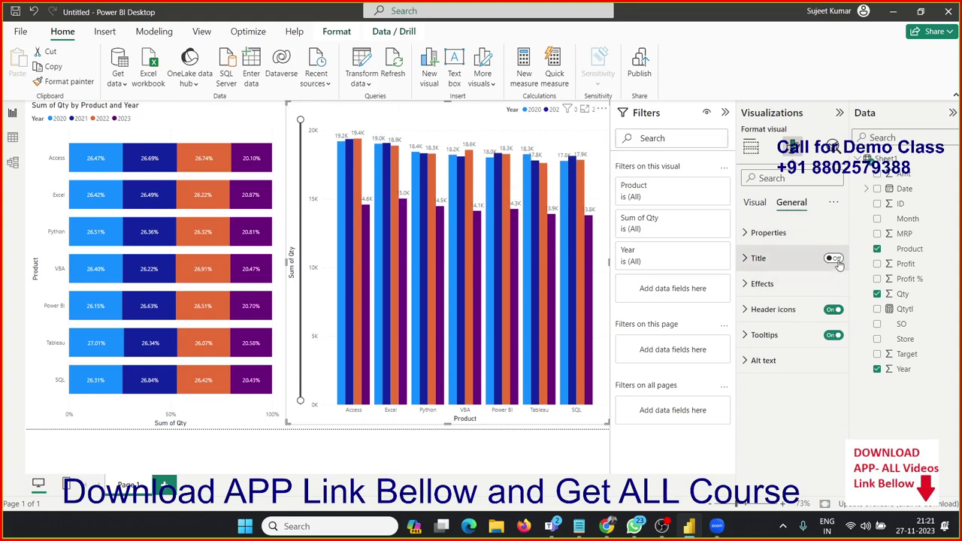
left_click(835, 259)
left_click(778, 260)
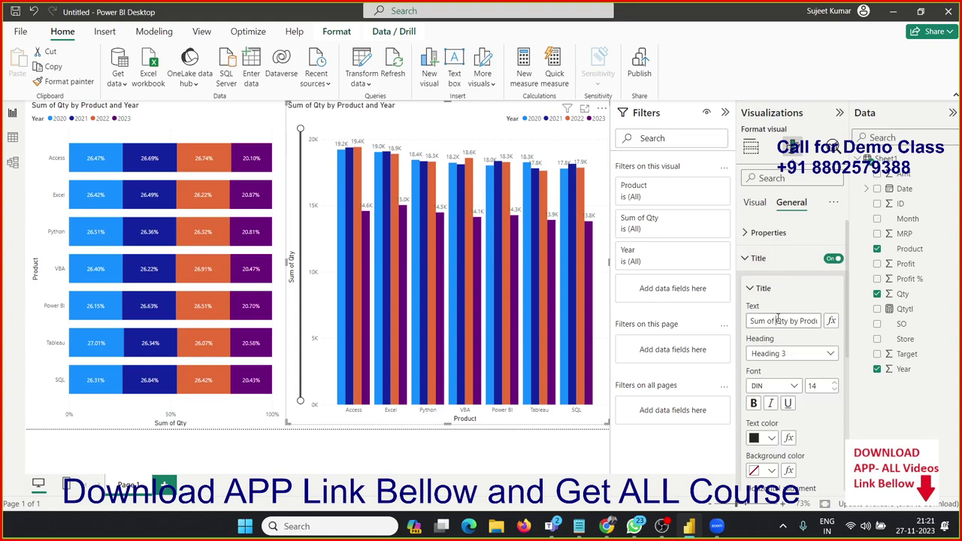
double_click(778, 320)
left_click(744, 259)
- Try a shadow on the chart, remove it, and bring up the Analytics options
left_click(748, 285)
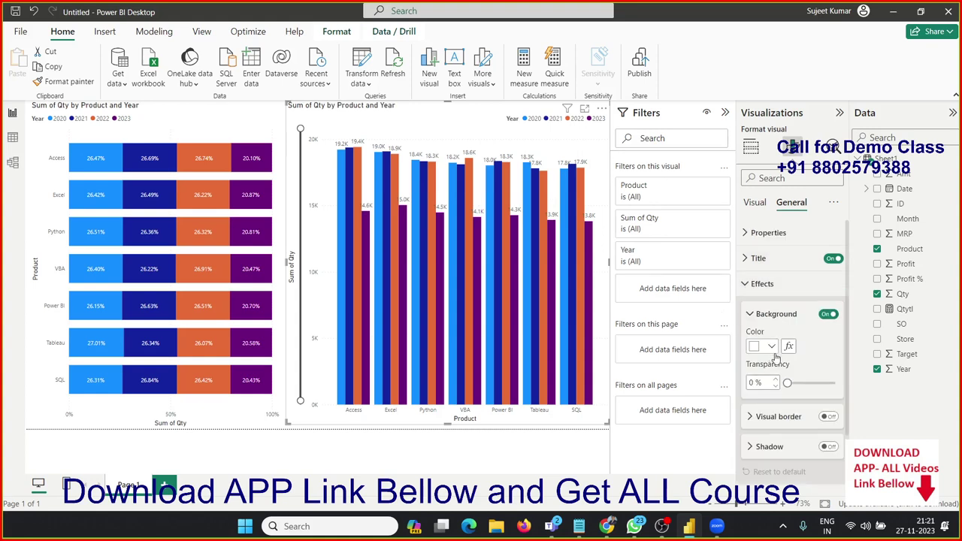
left_click(829, 447)
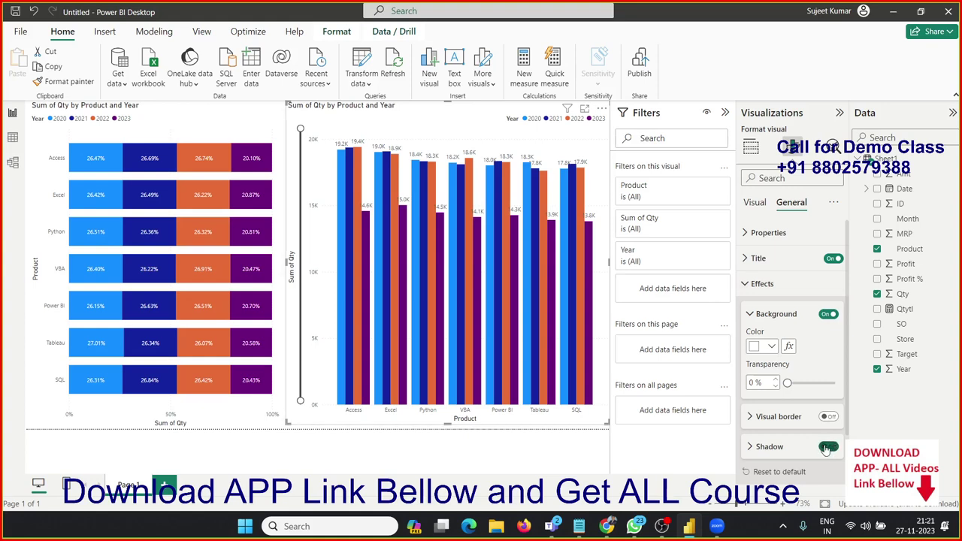
left_click(827, 448)
scroll(812, 459, "down", 1)
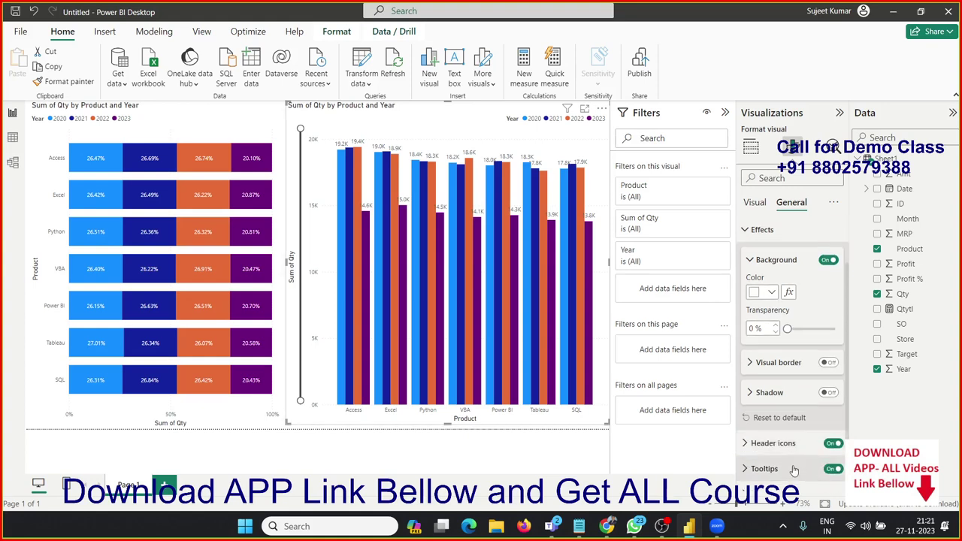
scroll(782, 463, "up", 1)
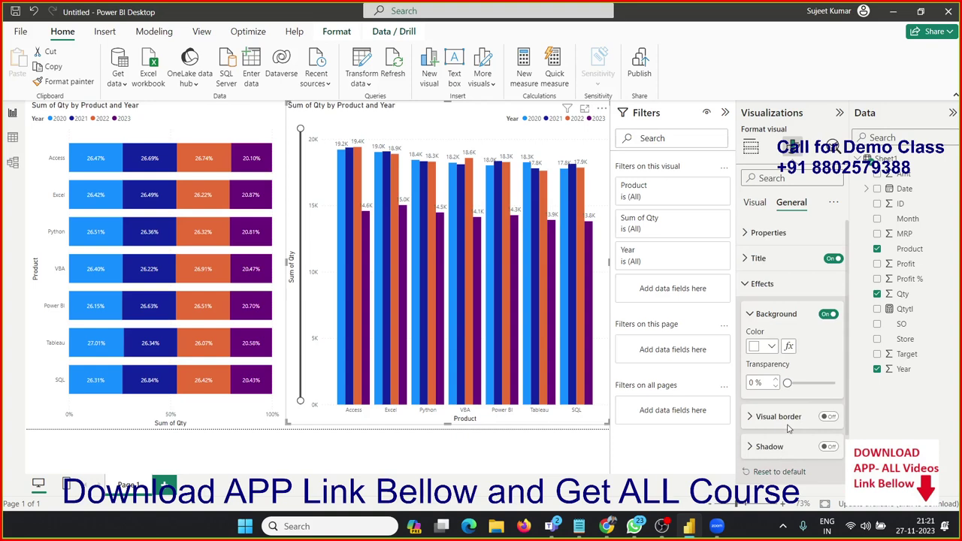
left_click(833, 146)
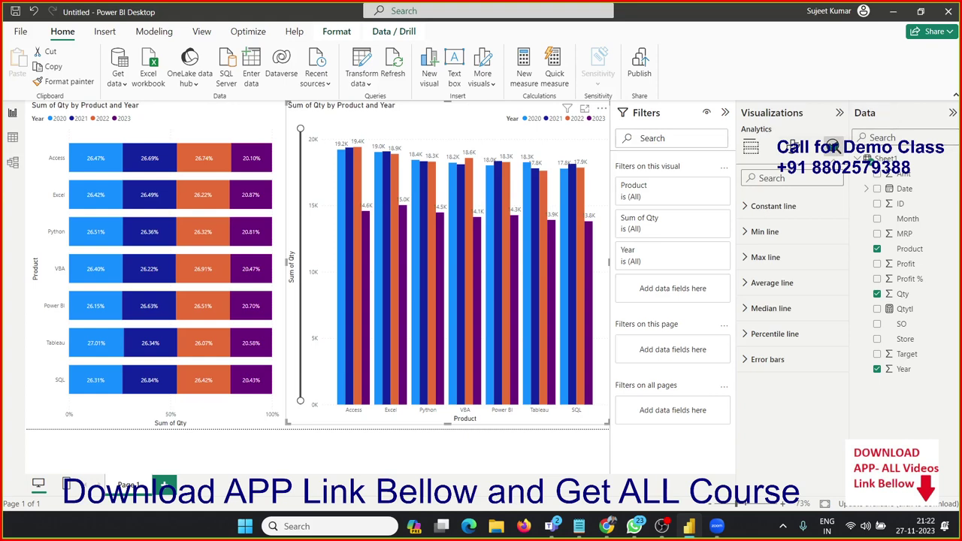
- Add Constant line 1 to the column chart with a value of 15000
left_click(773, 207)
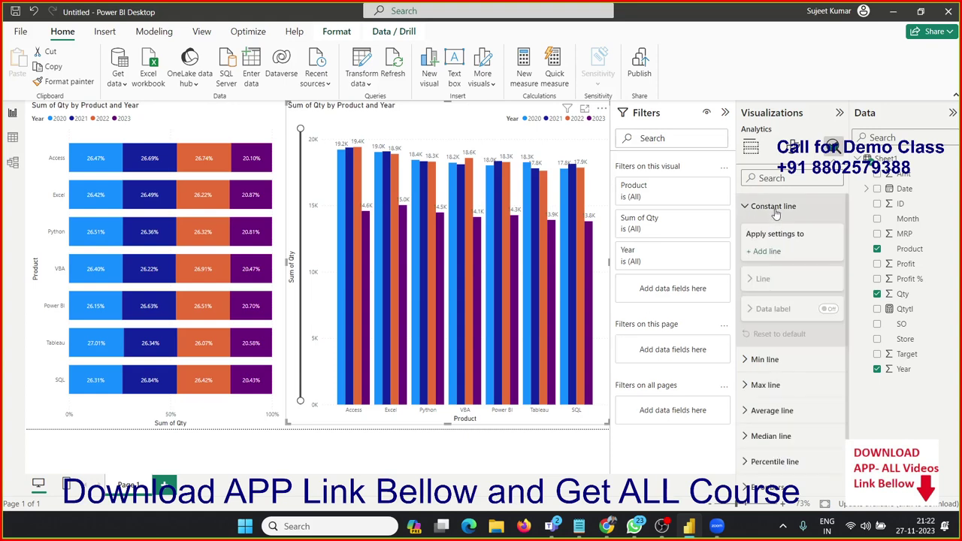
left_click(777, 251)
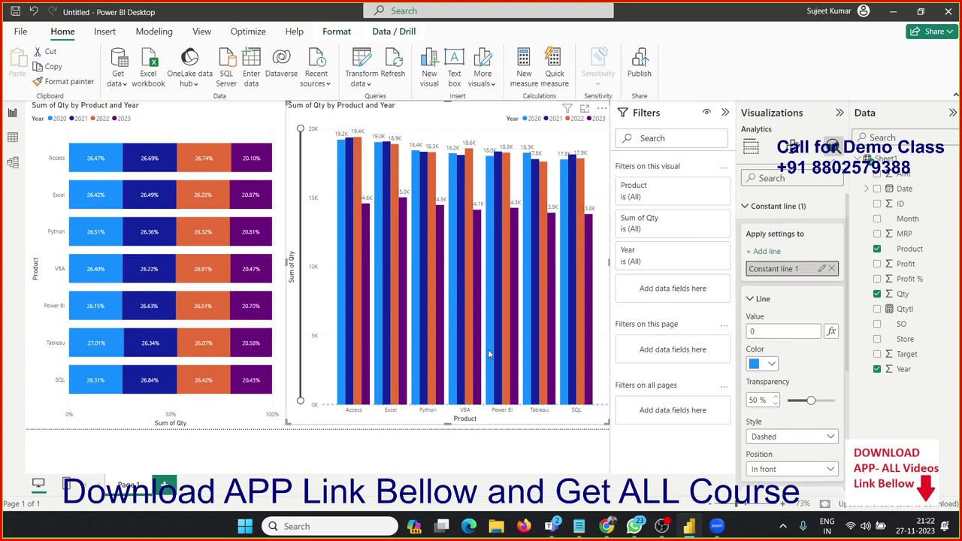
left_click(778, 331)
type("15000")
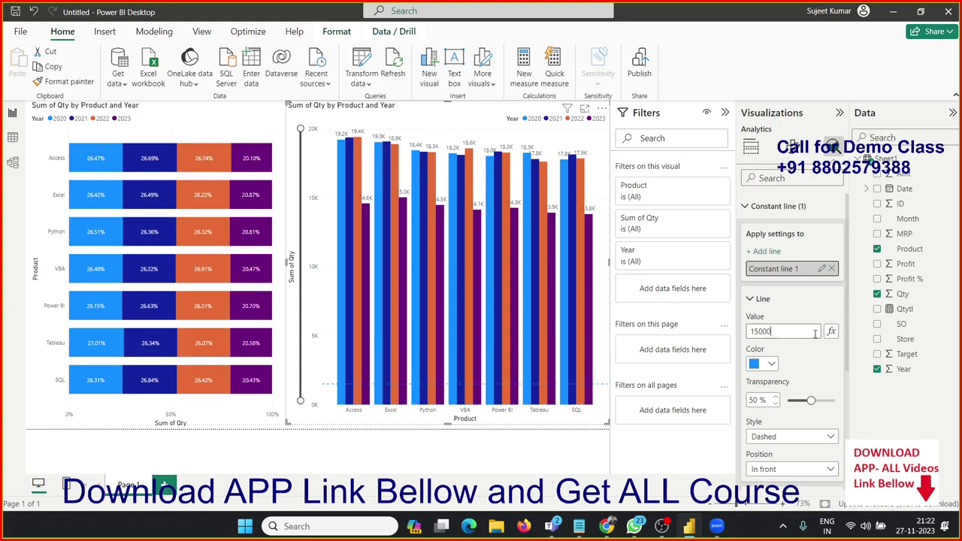
key("Return")
left_click(832, 331)
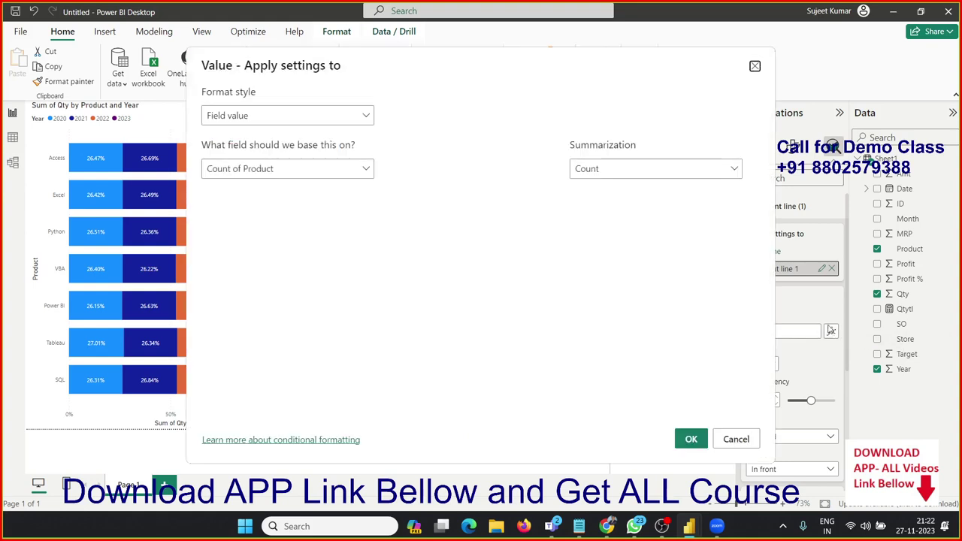
left_click(238, 174)
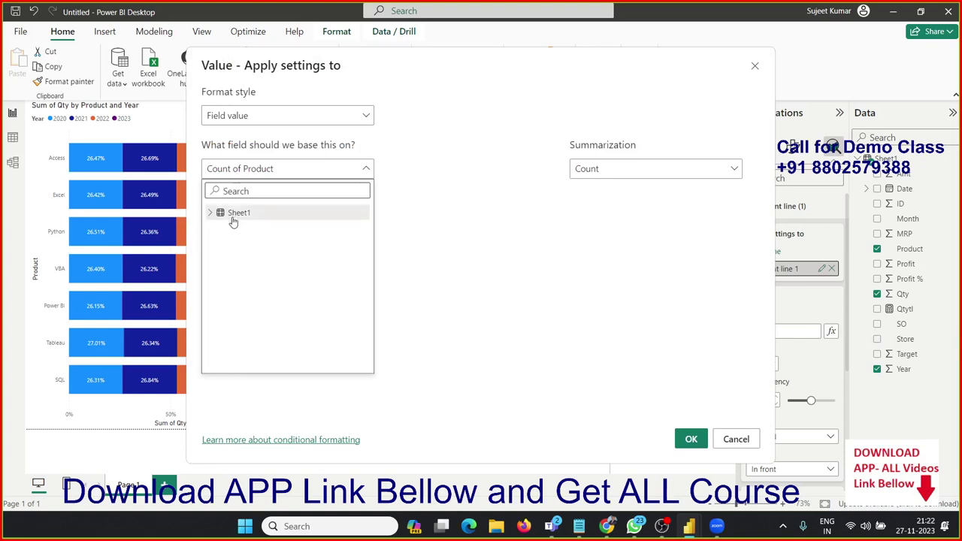
left_click(521, 179)
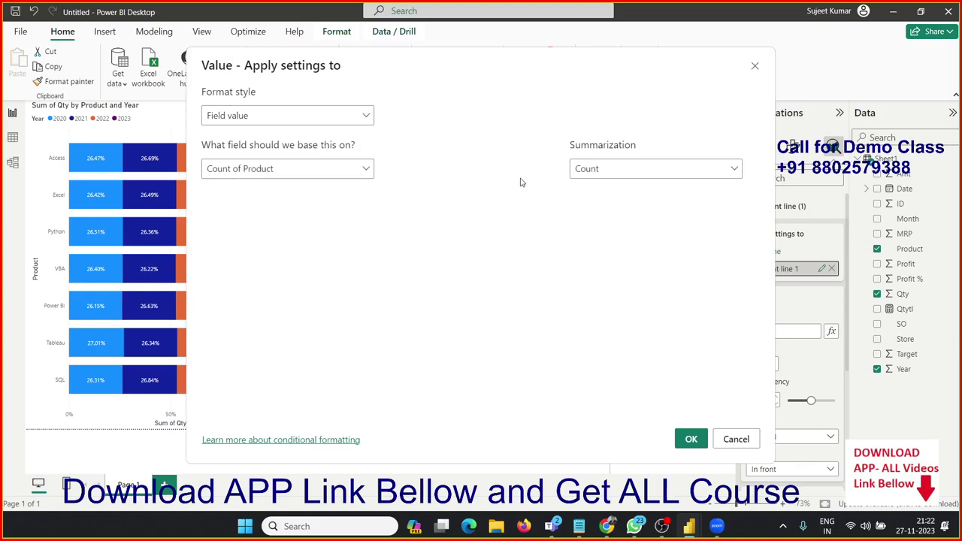
left_click(312, 178)
left_click(211, 213)
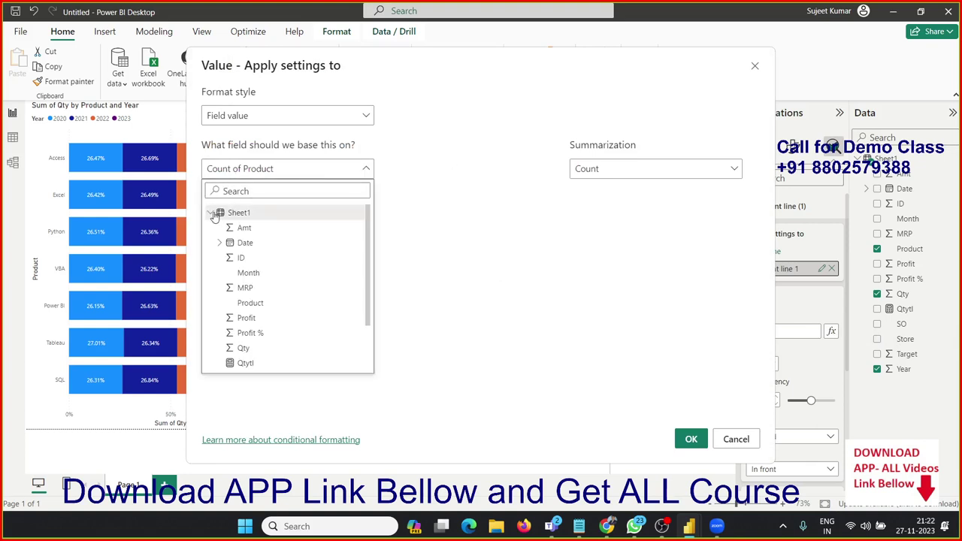
left_click(258, 350)
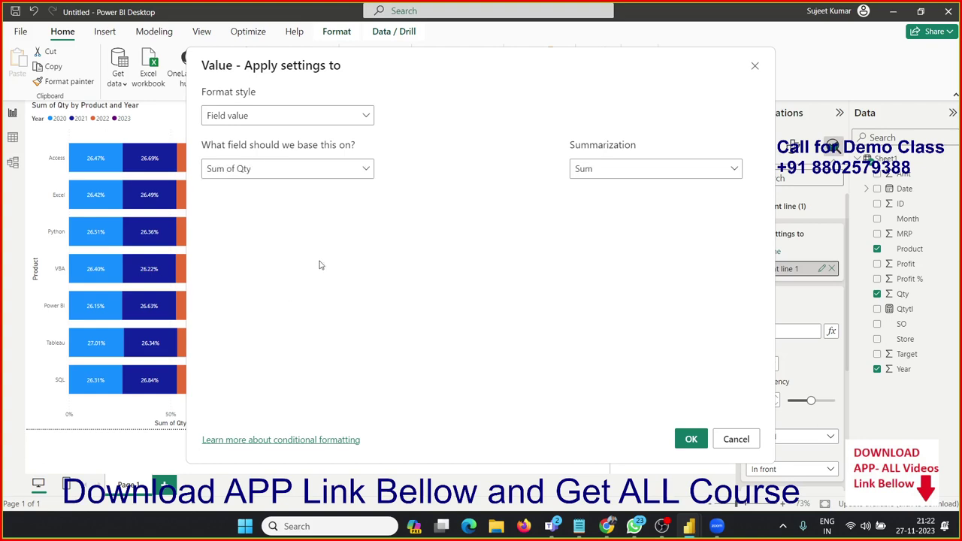
left_click(594, 170)
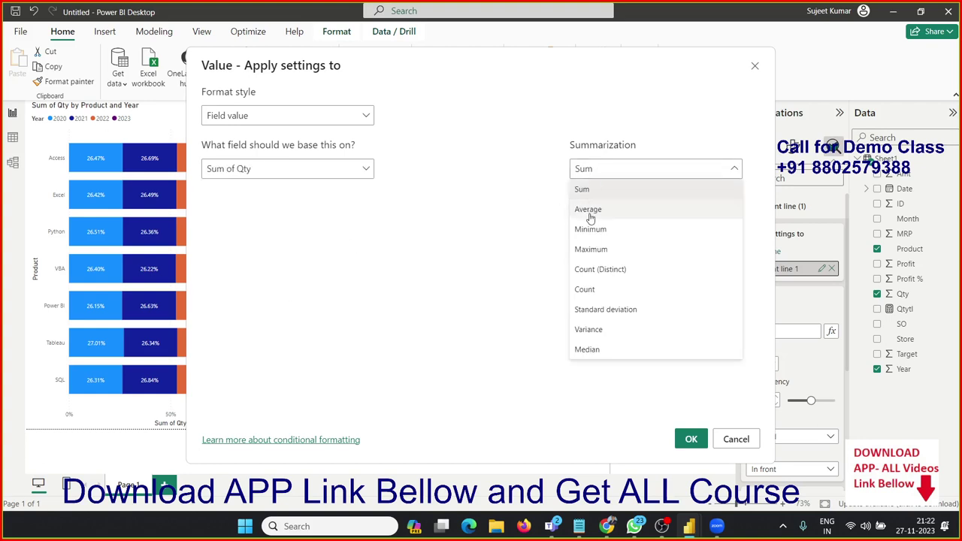
left_click_drag(591, 218, 490, 215)
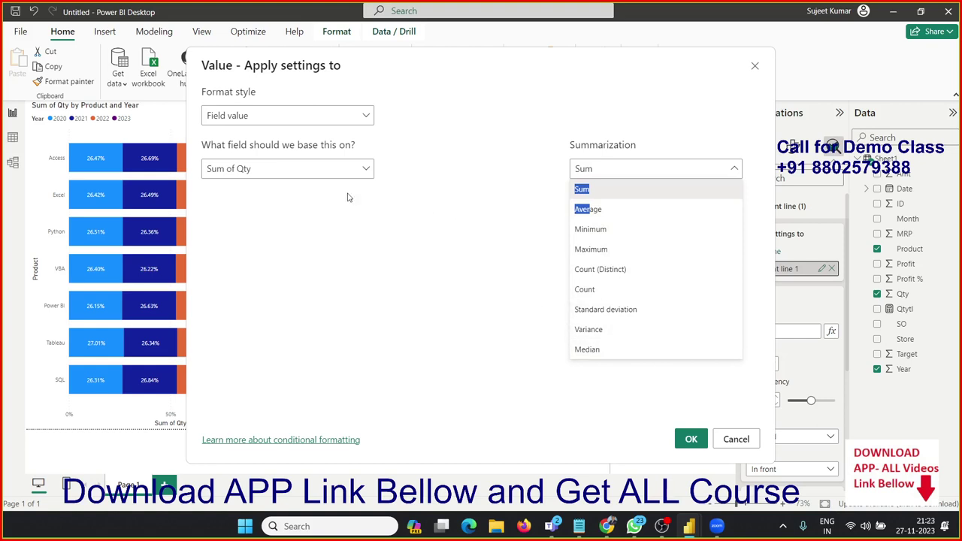
left_click(303, 180)
left_click(303, 179)
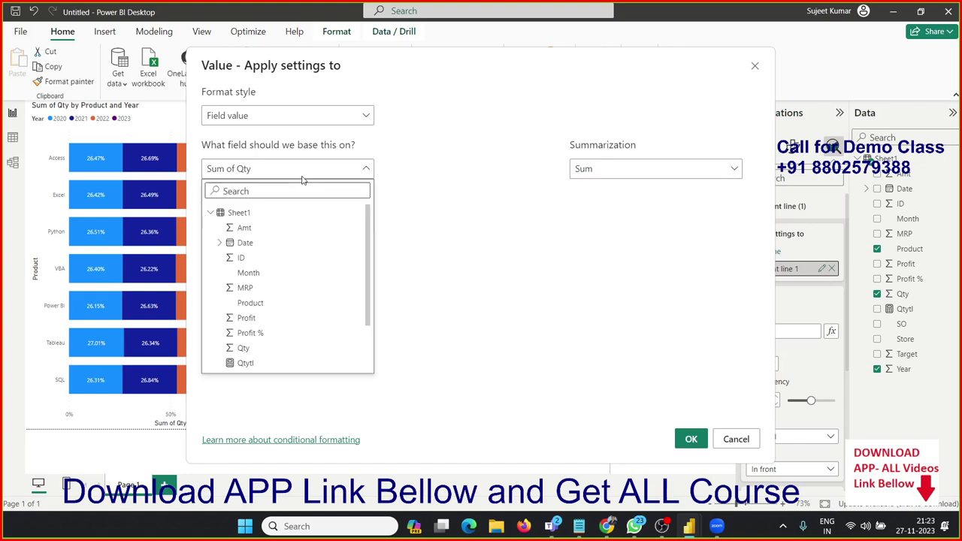
left_click(741, 449)
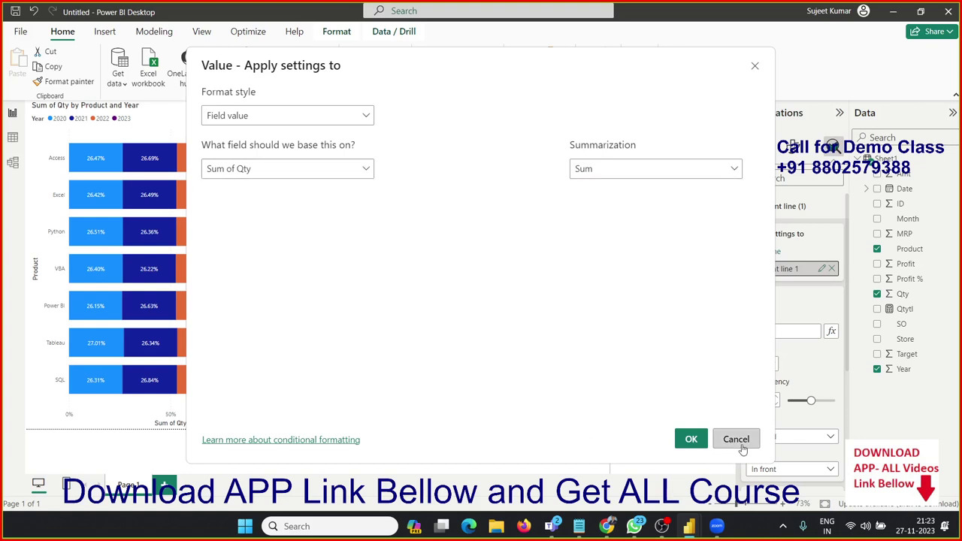
left_click(739, 442)
left_click(767, 332)
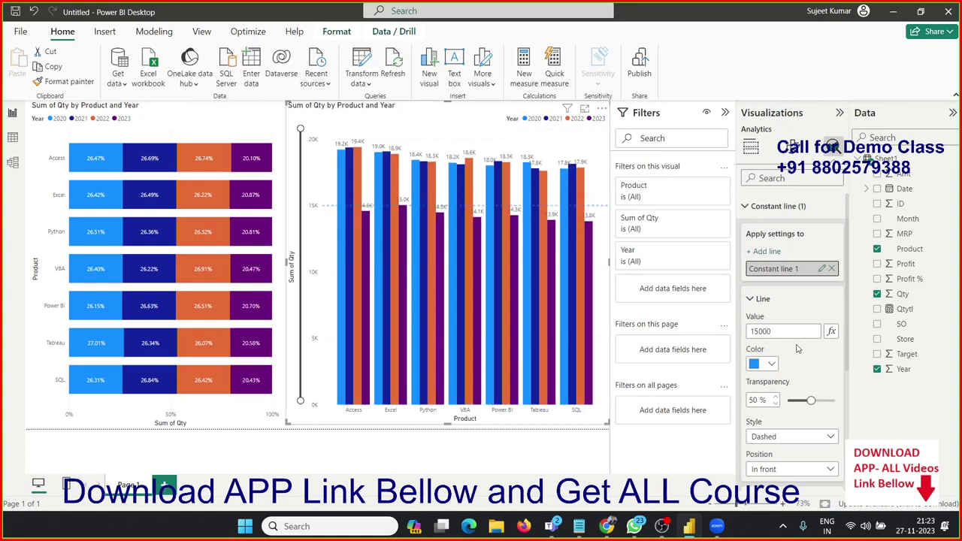
- Make the constant line dark blue, fully opaque and solid
left_click(772, 364)
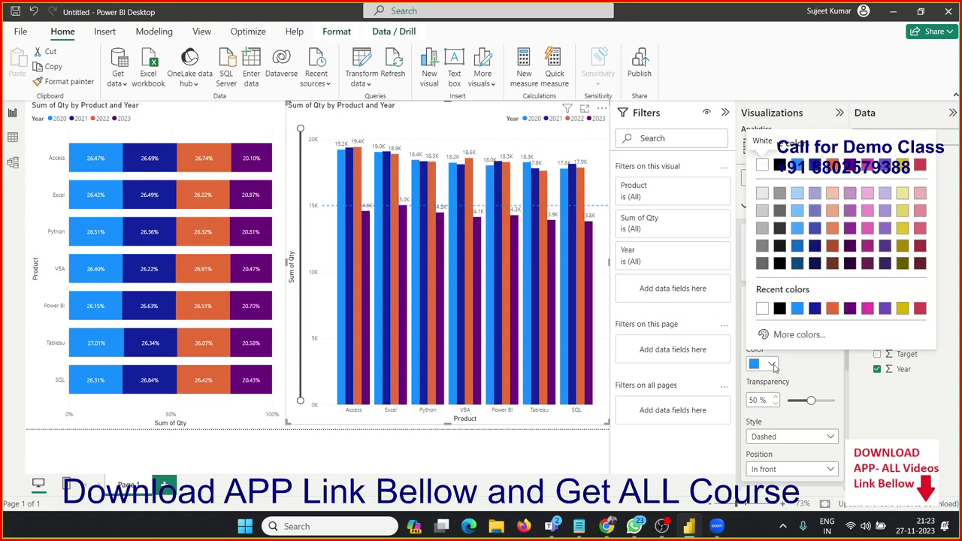
left_click(815, 309)
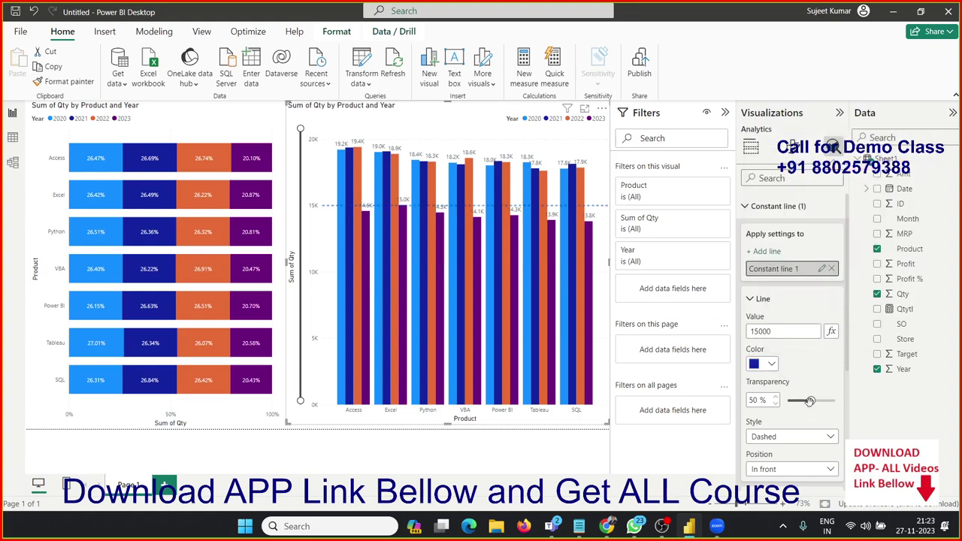
left_click_drag(812, 401, 784, 402)
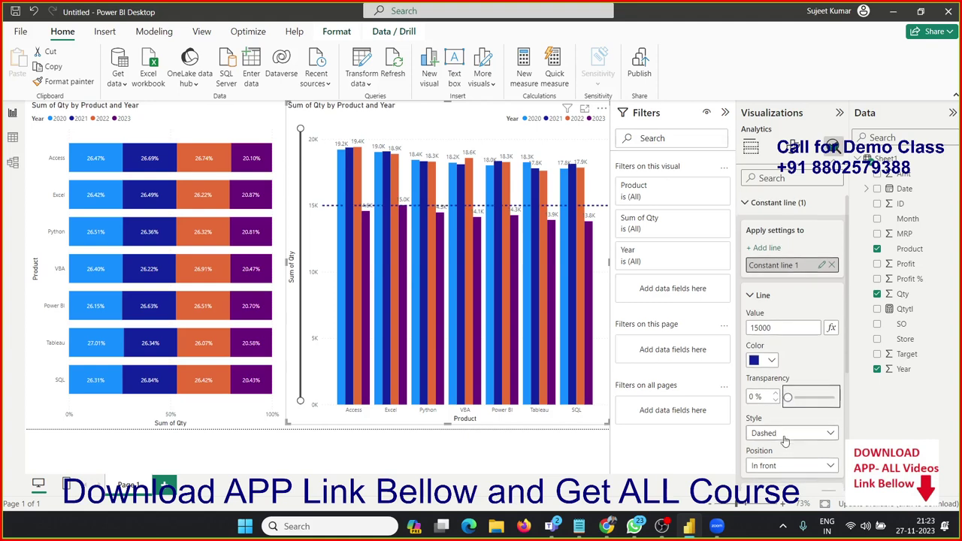
scroll(778, 391, "down", 2)
left_click(775, 379)
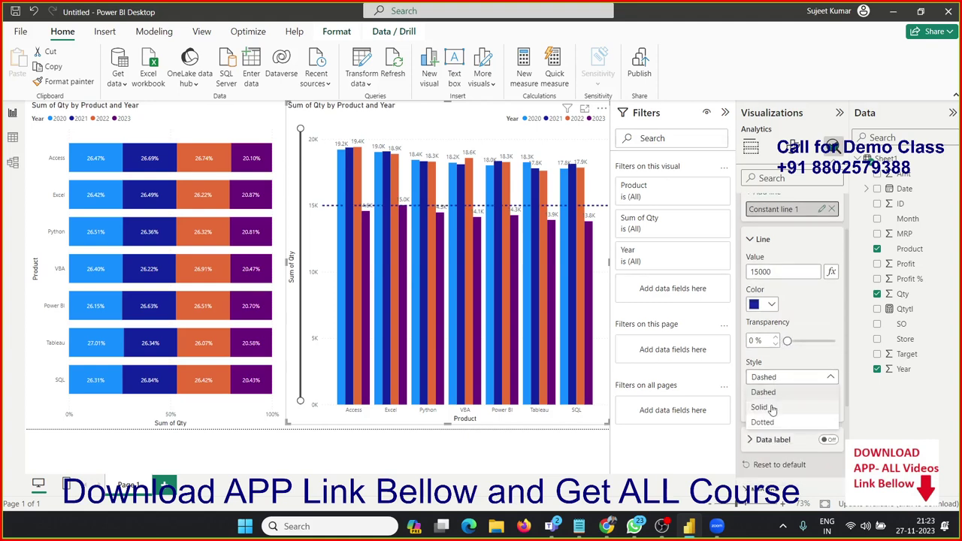
left_click(761, 407)
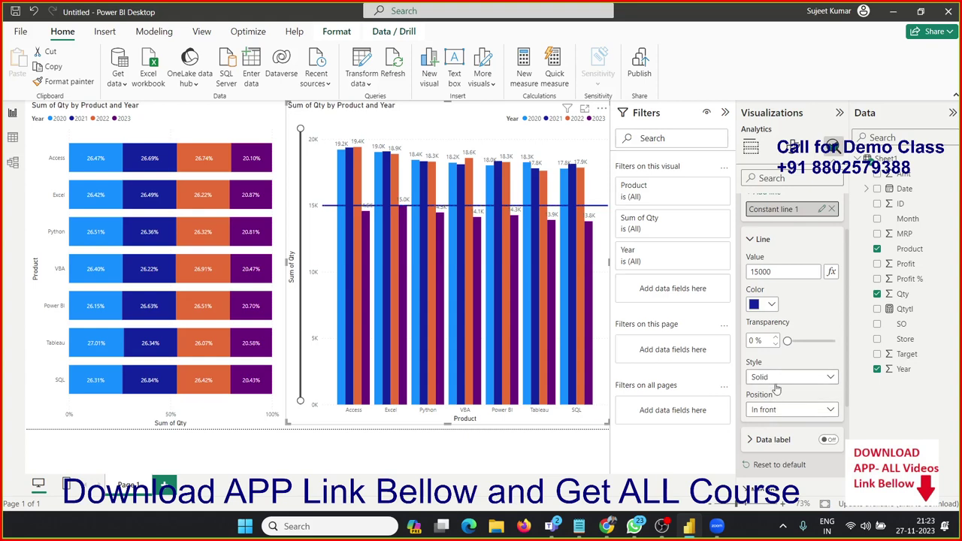
left_click(776, 379)
left_click(772, 422)
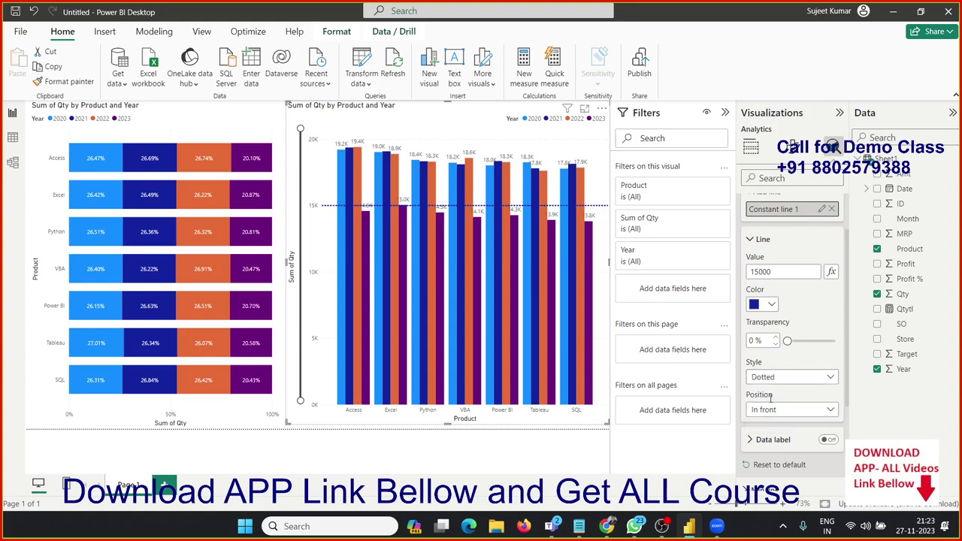
left_click(765, 384)
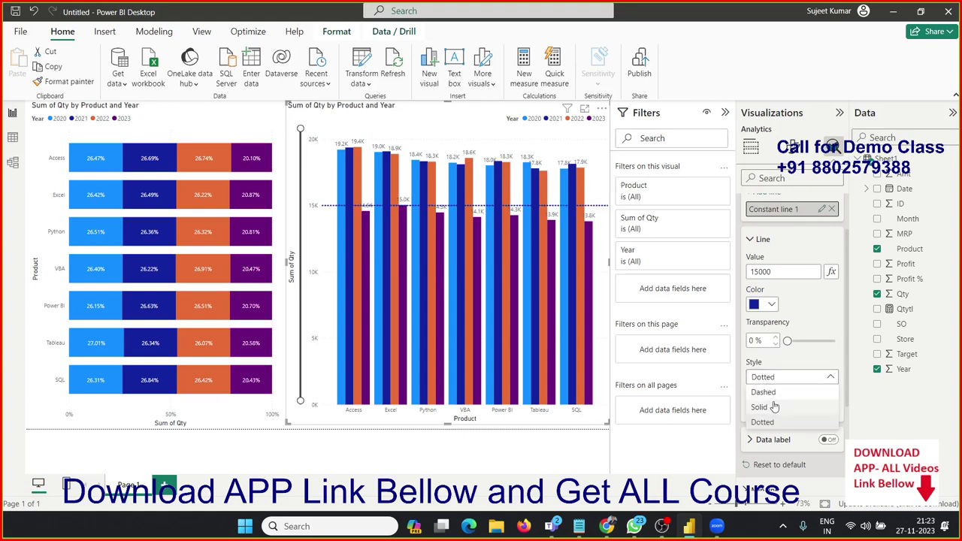
left_click(759, 408)
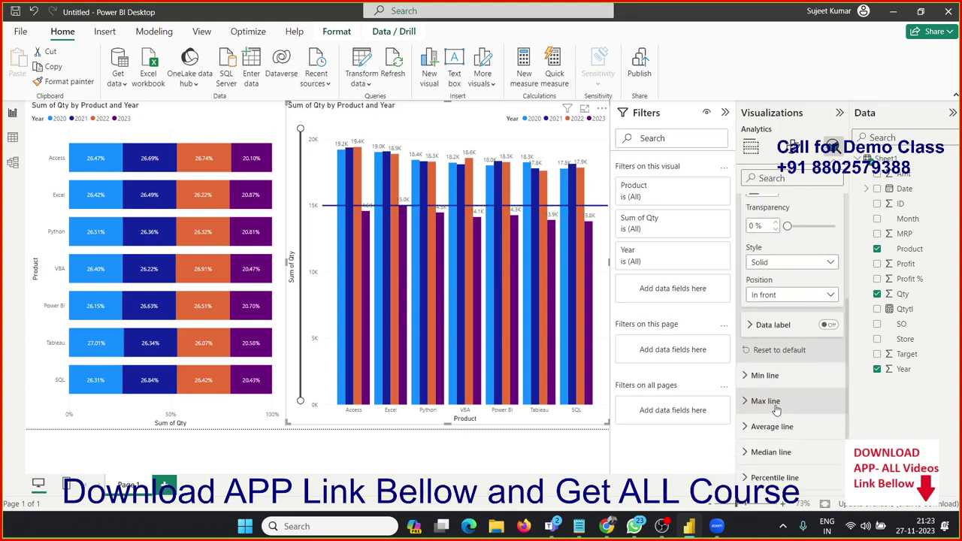
- Keep the constant line in front of the columns and show its 15000 data label
scroll(776, 412, "down", 3)
left_click(769, 294)
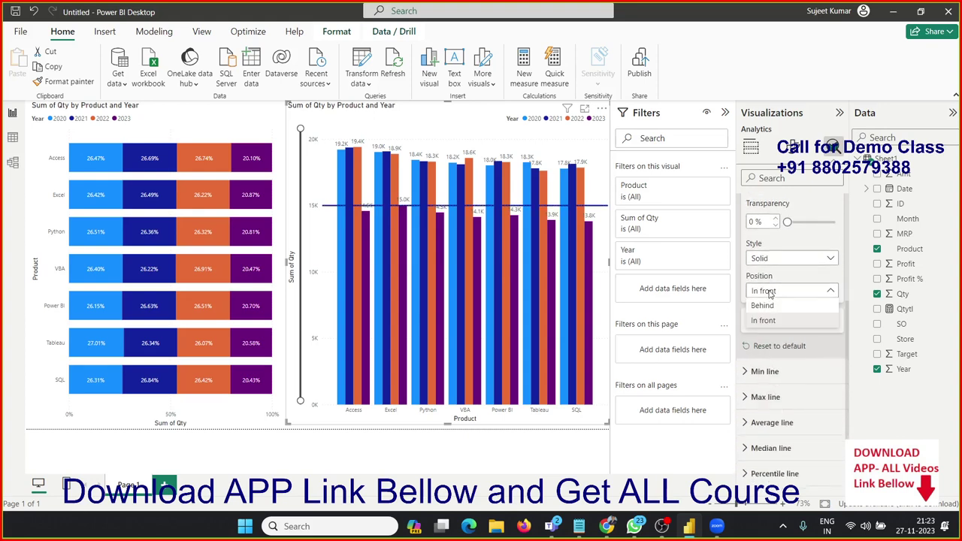
left_click(769, 294)
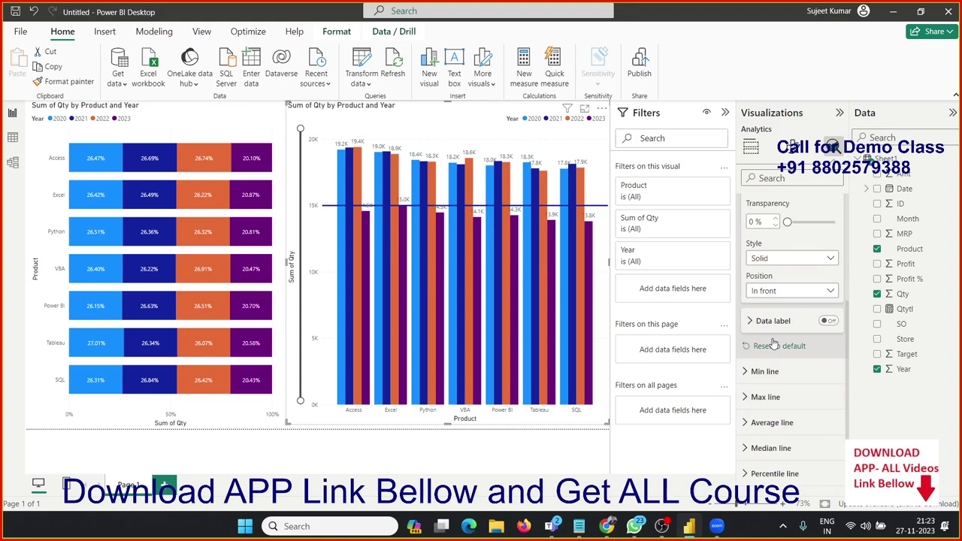
left_click(830, 322)
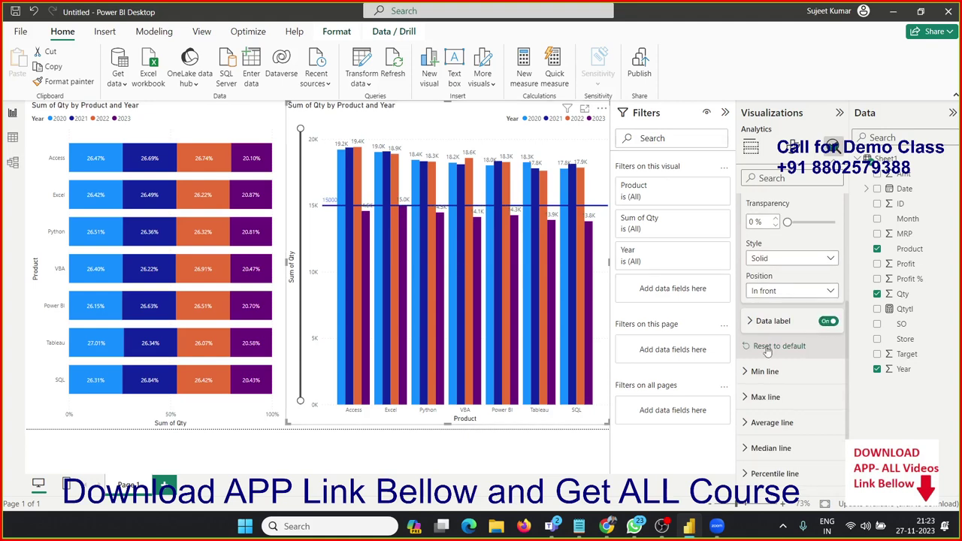
scroll(811, 406, "down", 1)
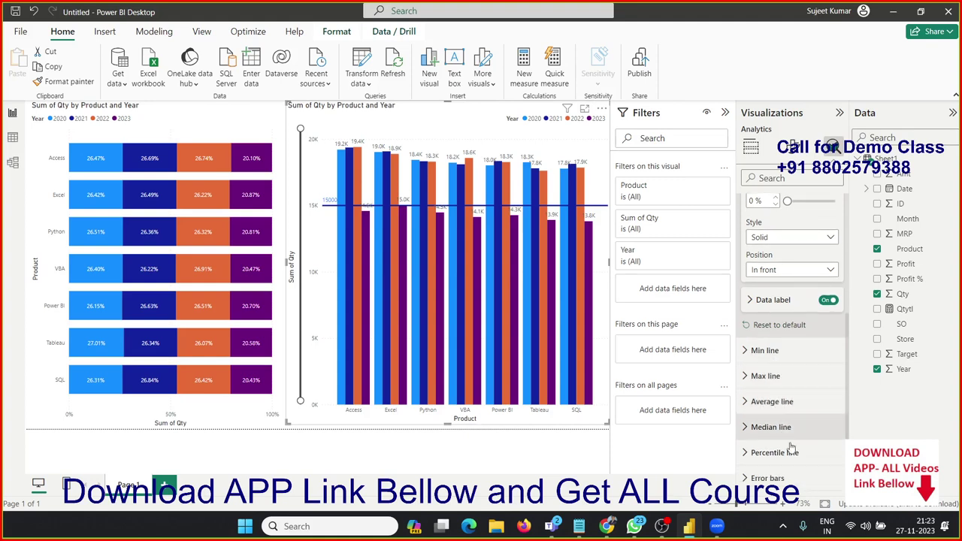
scroll(796, 468, "up", 3)
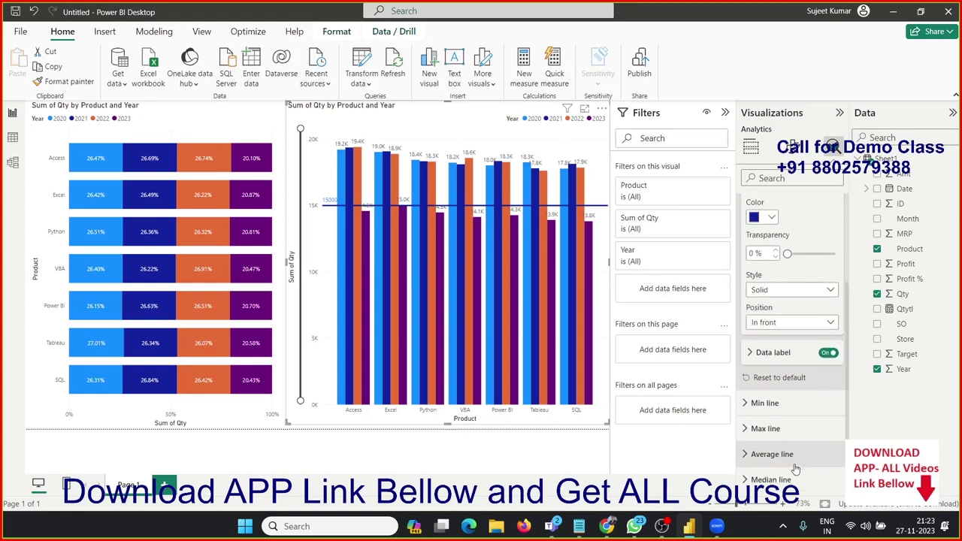
scroll(797, 467, "up", 2)
scroll(796, 468, "up", 1)
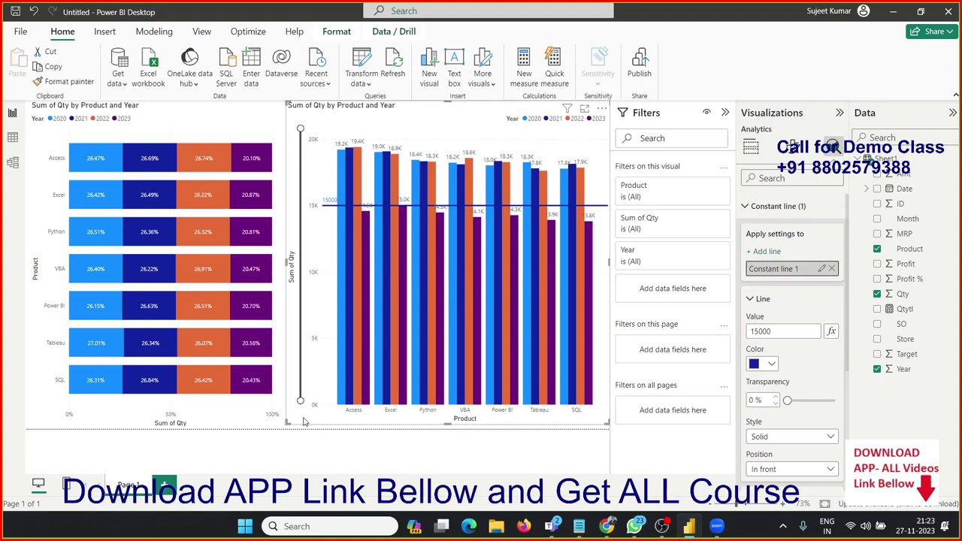
left_click(267, 422)
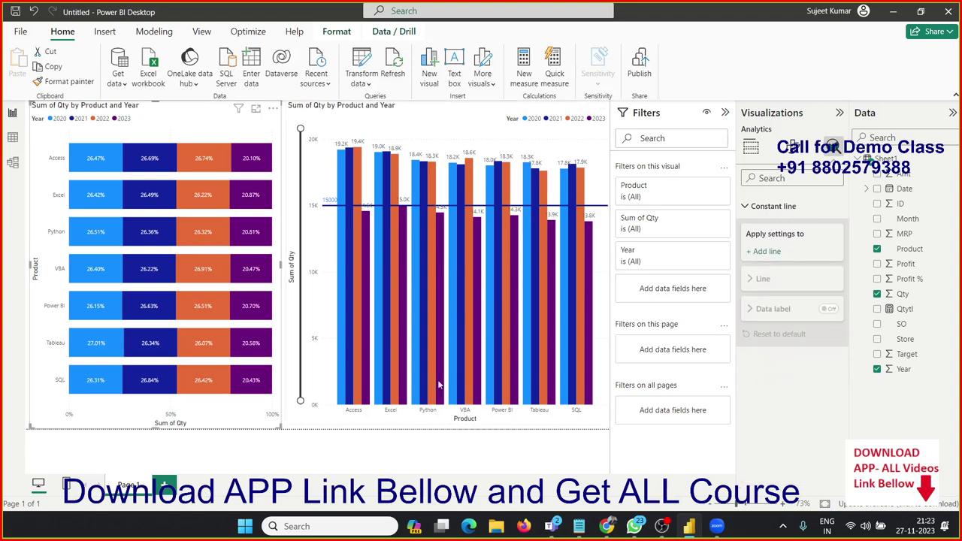
- Review the chart's fields, format and analytics panes, then add a blank Page 2
left_click(751, 148)
left_click(797, 148)
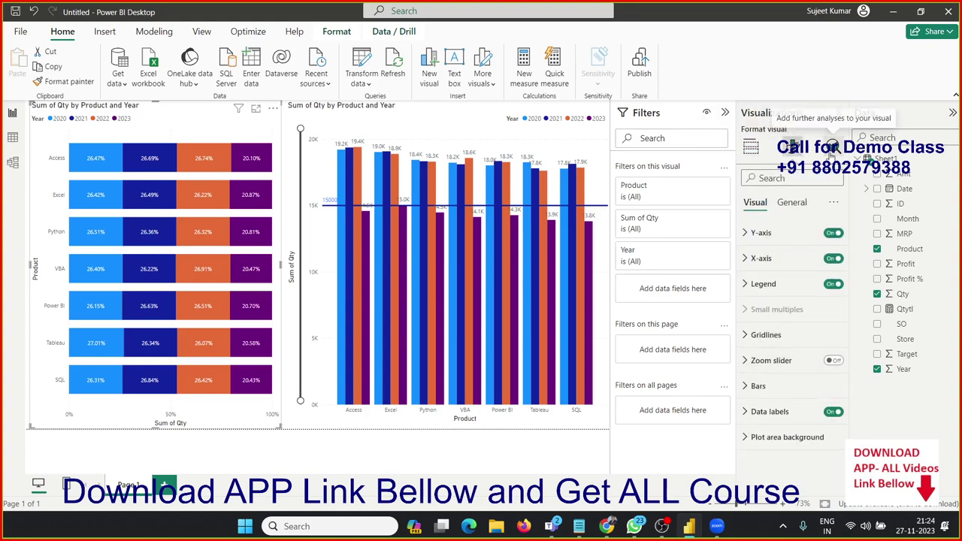
left_click(833, 148)
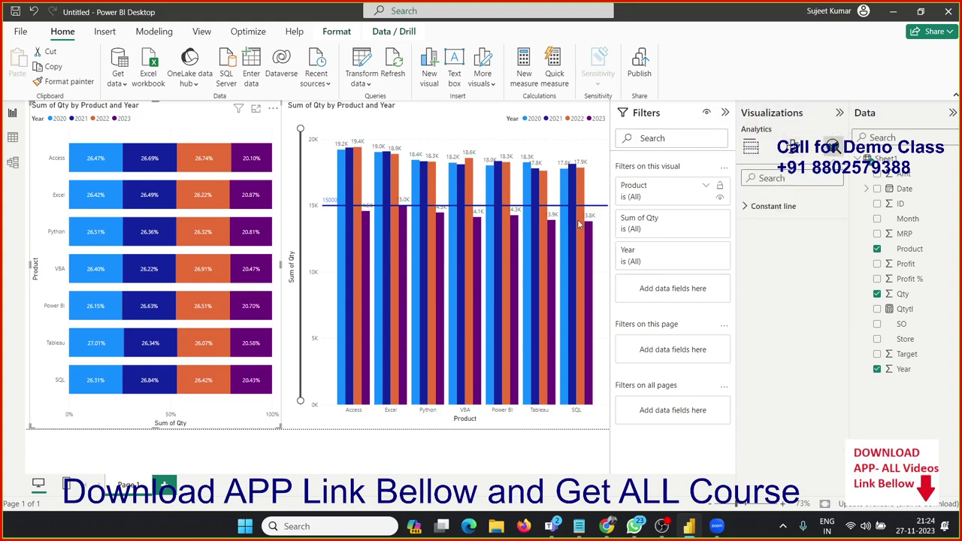
left_click(755, 155)
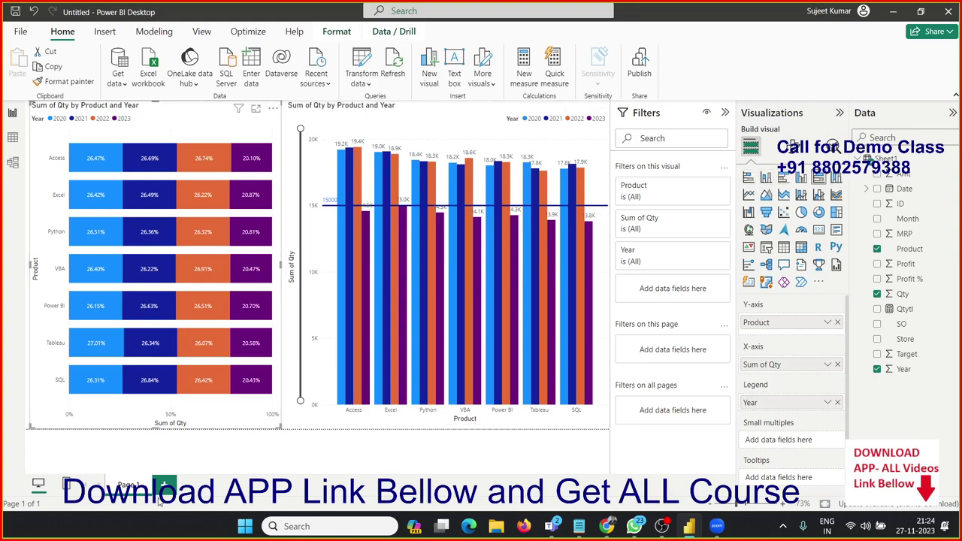
left_click(164, 486)
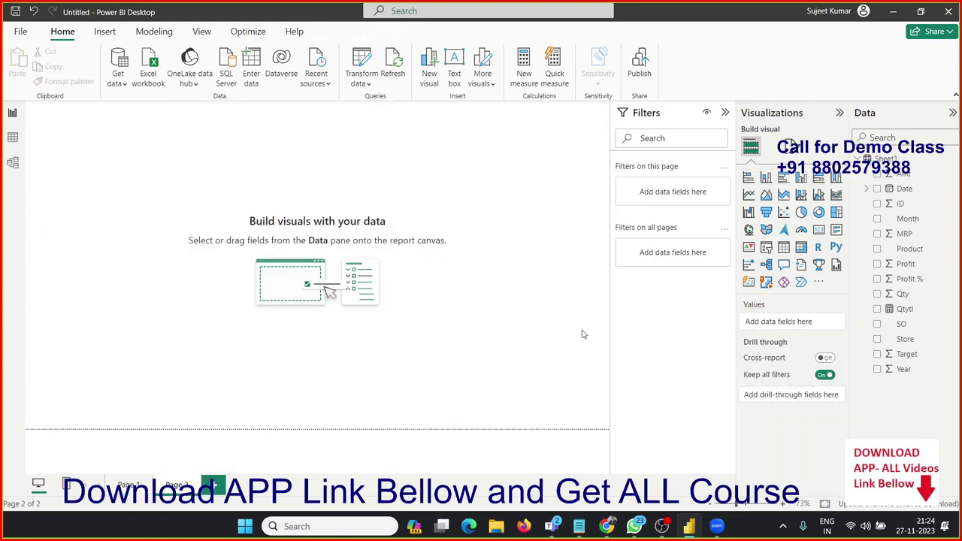
- Insert a large clustered column chart of Sum of Qty by Product, split into Year small multiples
left_click(801, 178)
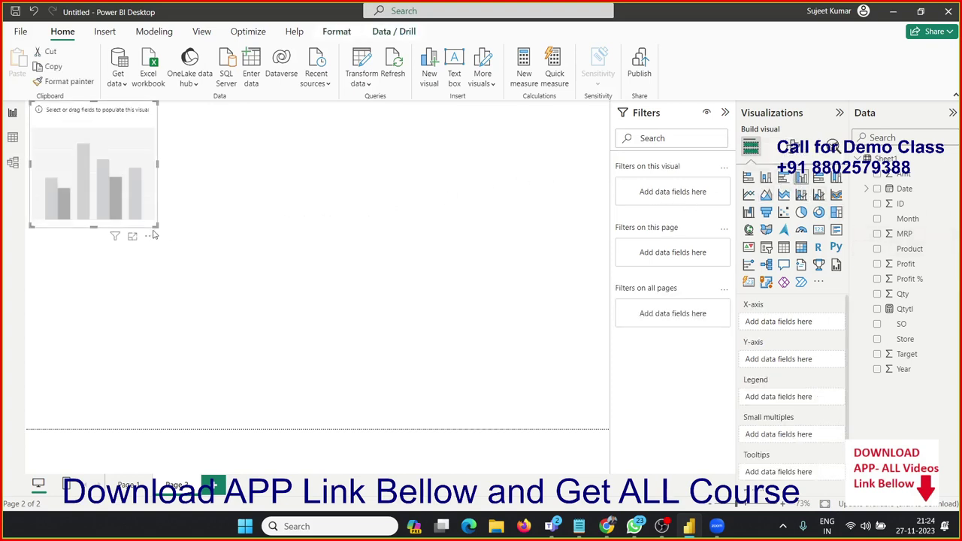
left_click_drag(154, 224, 588, 411)
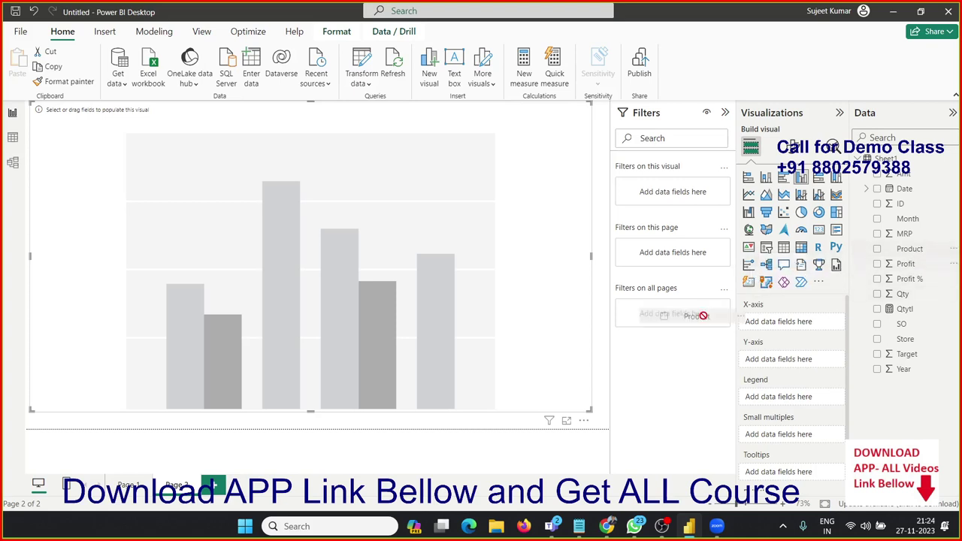
left_click_drag(903, 294, 453, 350)
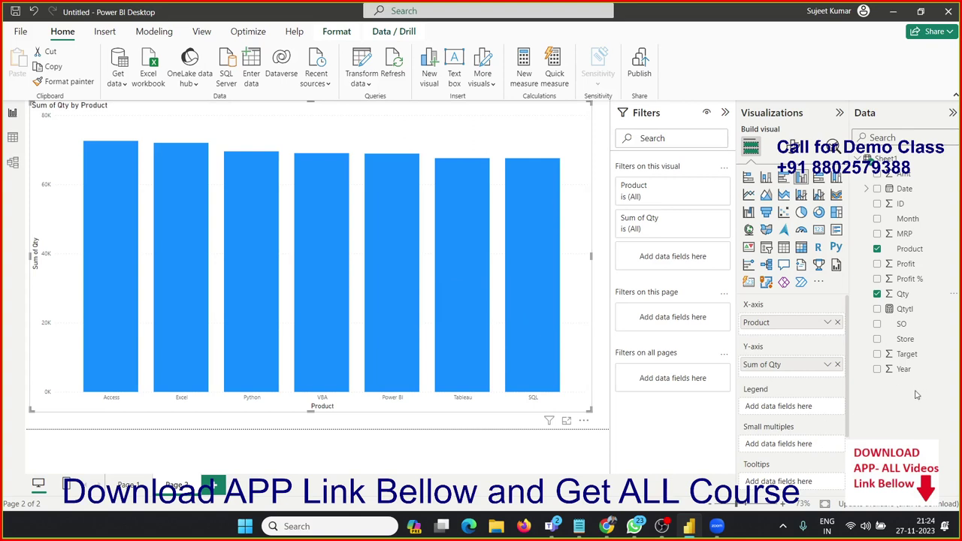
scroll(801, 451, "down", 2)
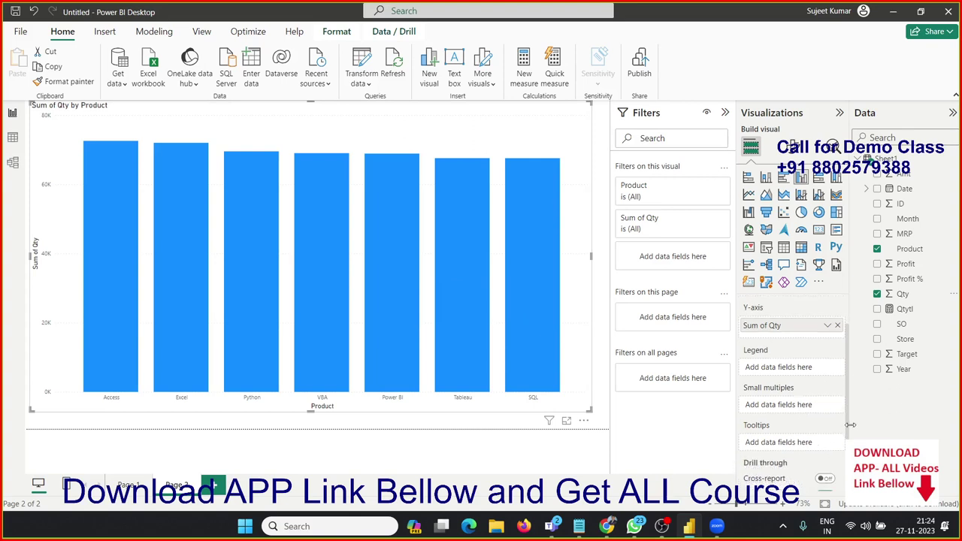
left_click_drag(903, 369, 810, 406)
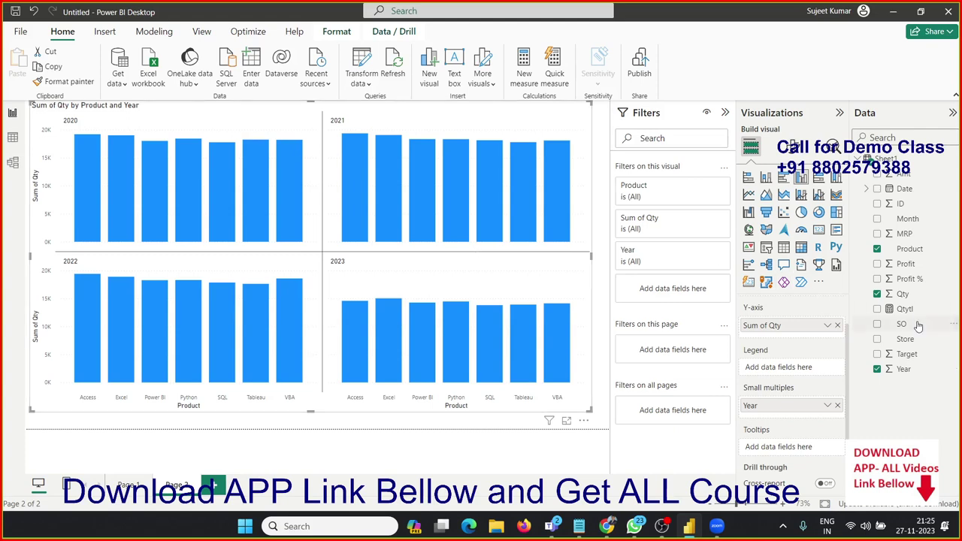
- Add SO to the chart's legend, then remove it so columns aren't split by SO
left_click_drag(918, 325, 824, 366)
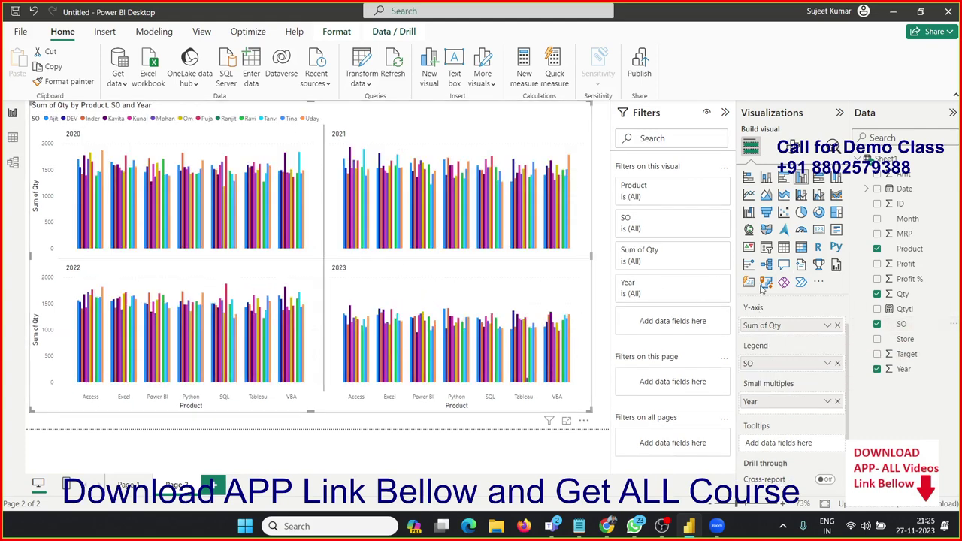
left_click(838, 364)
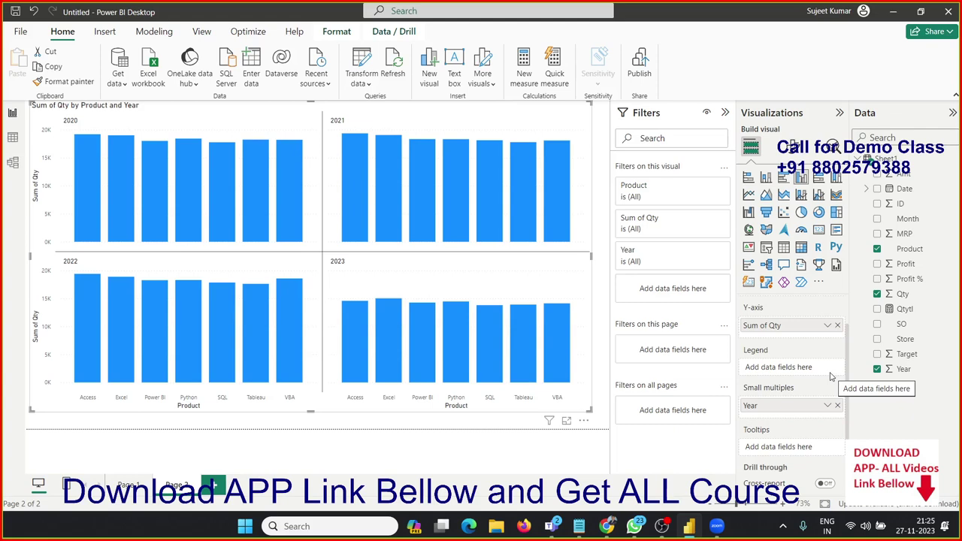
left_click(791, 145)
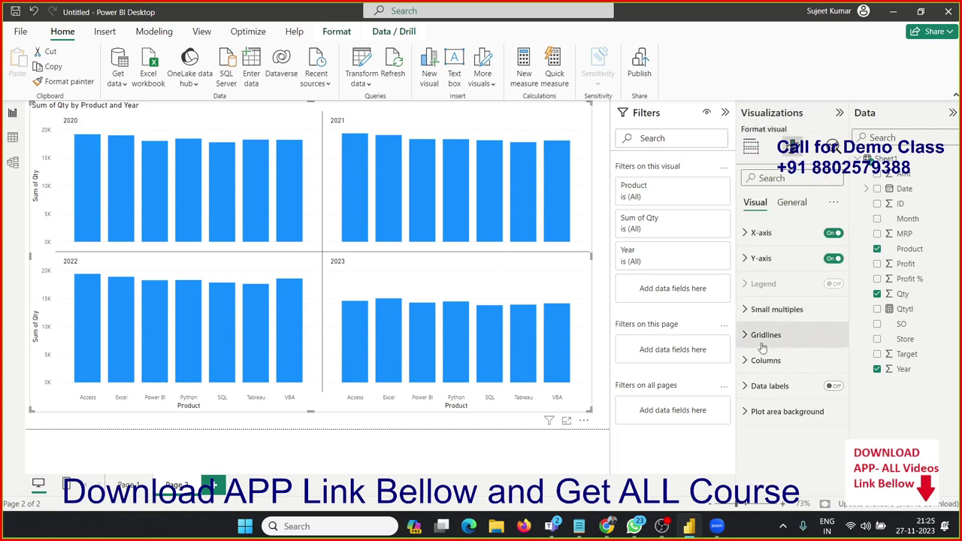
- Lay out the Year small multiples in 4 columns and shrink the chart into a shorter strip
left_click(764, 310)
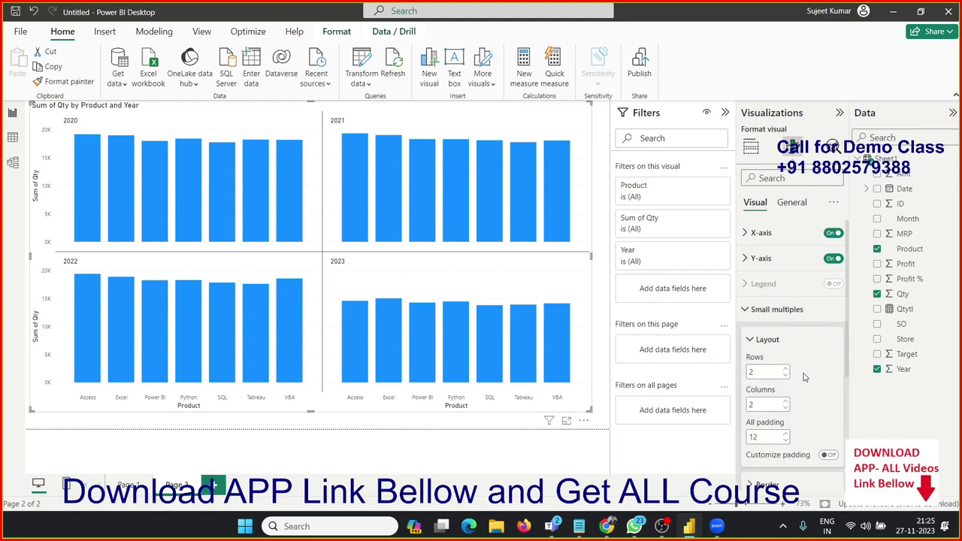
scroll(803, 377, "down", 1)
scroll(805, 373, "up", 1)
left_click(787, 402)
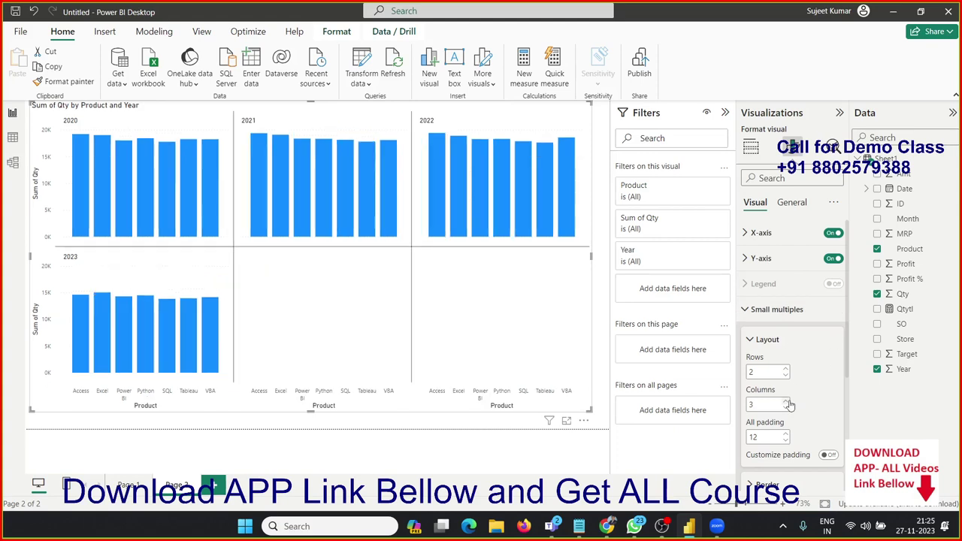
left_click(786, 402)
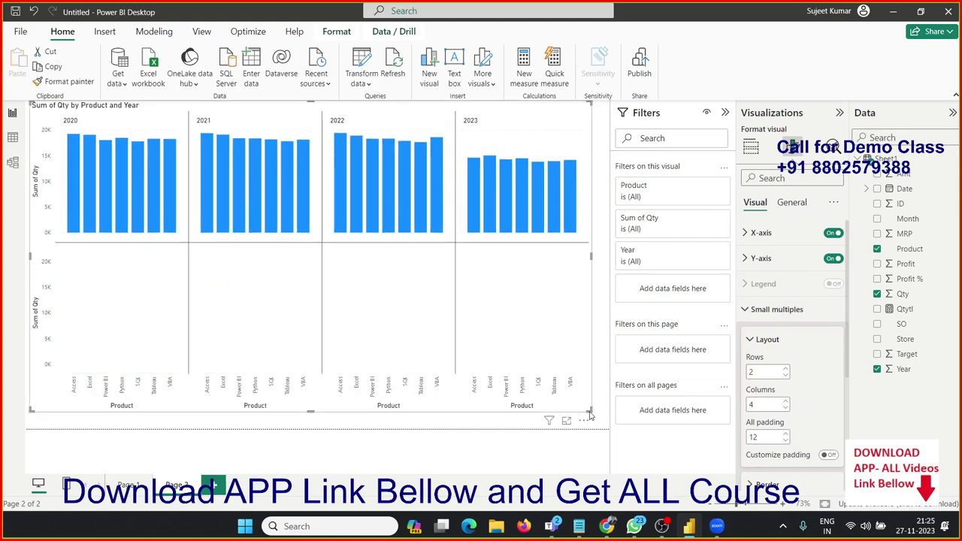
mouse_move(590, 416)
left_mouse_down()
mouse_move(590, 273)
mouse_move(604, 329)
left_mouse_up()
left_click(786, 369)
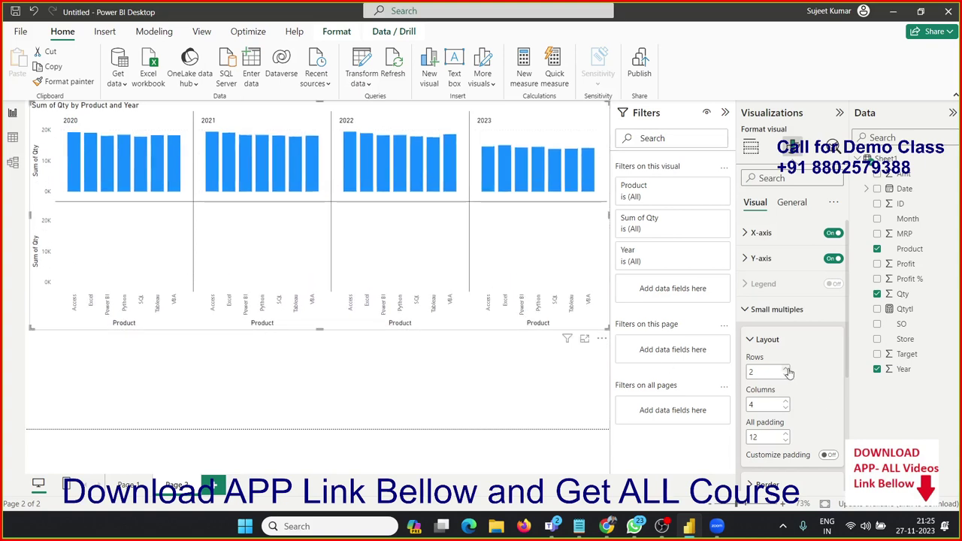
left_click(786, 376)
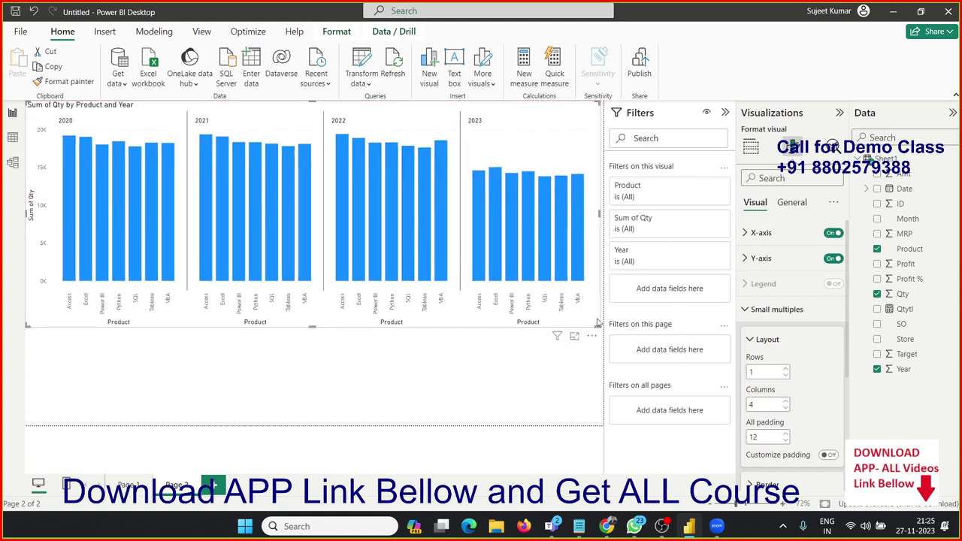
left_click_drag(598, 323, 592, 245)
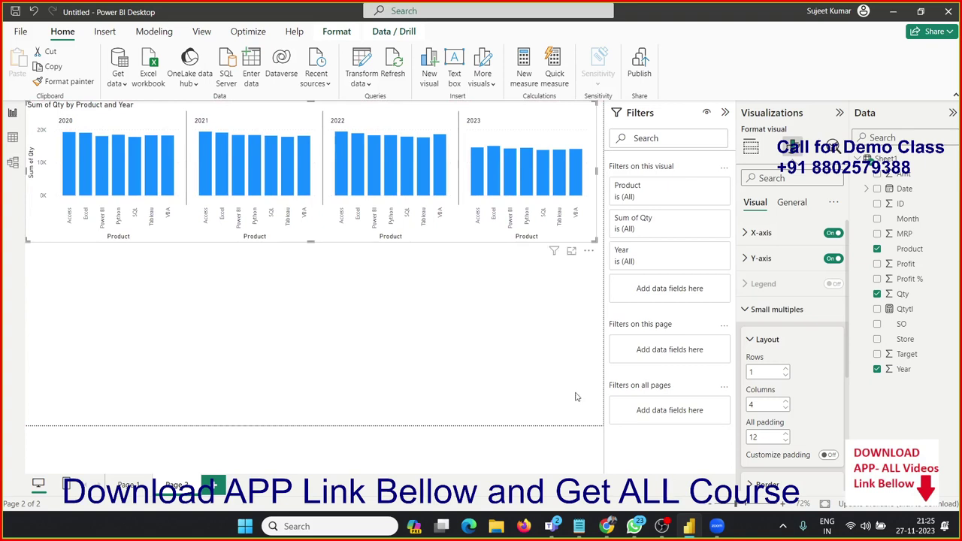
- Reselect the chart and reopen its small multiples layout and bar colour settings
left_click(480, 355)
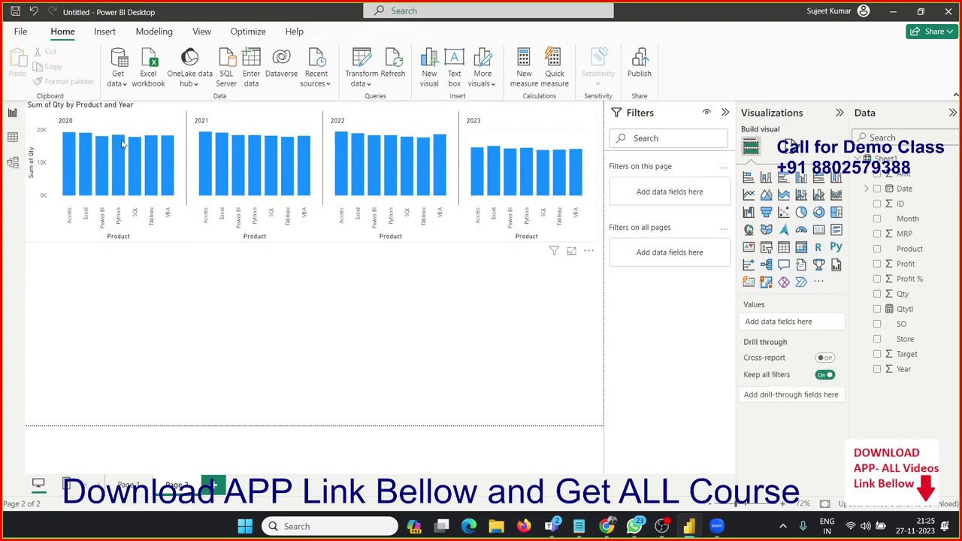
left_click(557, 239)
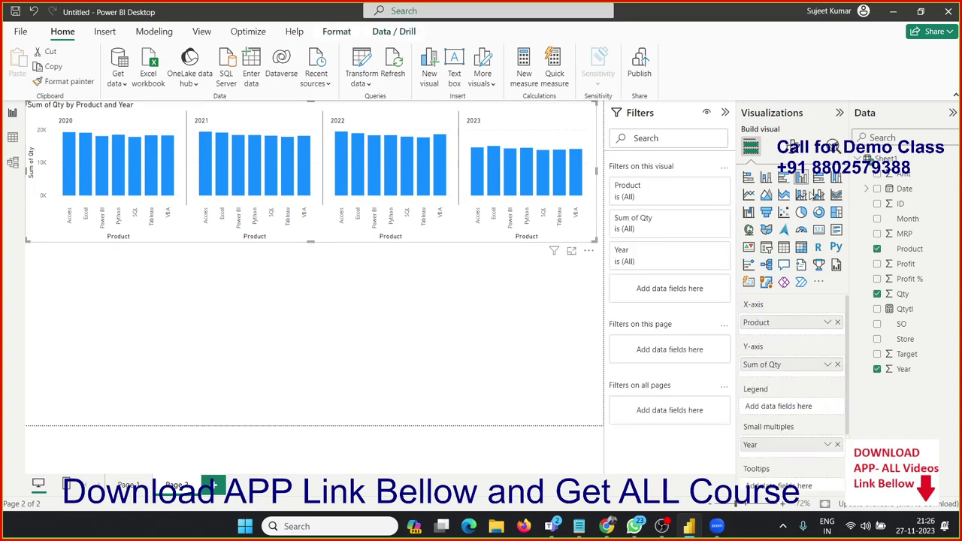
left_click(793, 147)
left_click(776, 309)
scroll(789, 339, "down", 3)
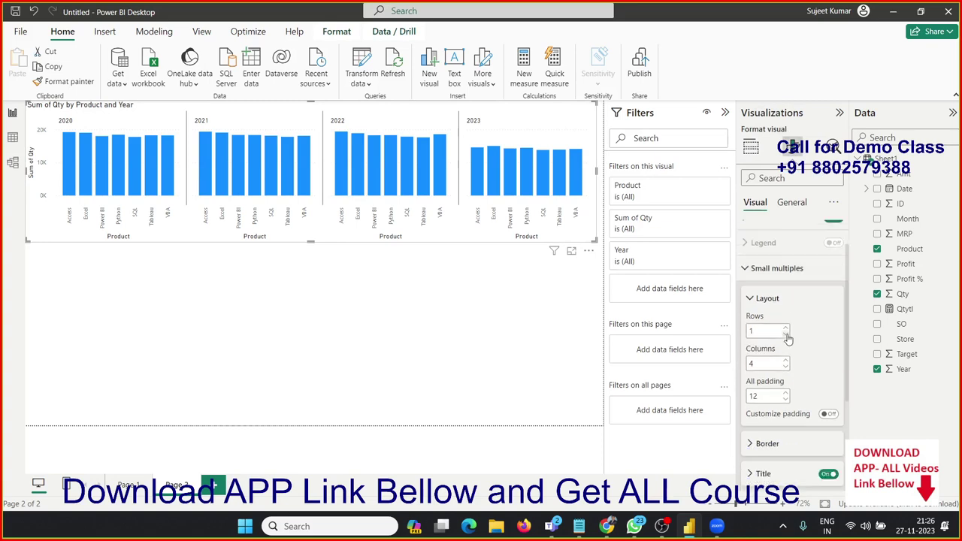
scroll(797, 397, "down", 2)
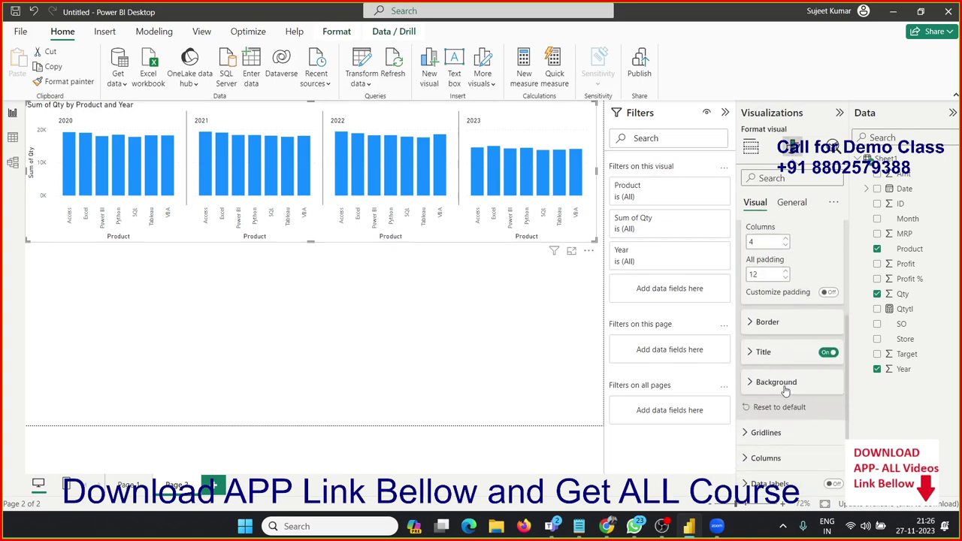
scroll(782, 397, "up", 2)
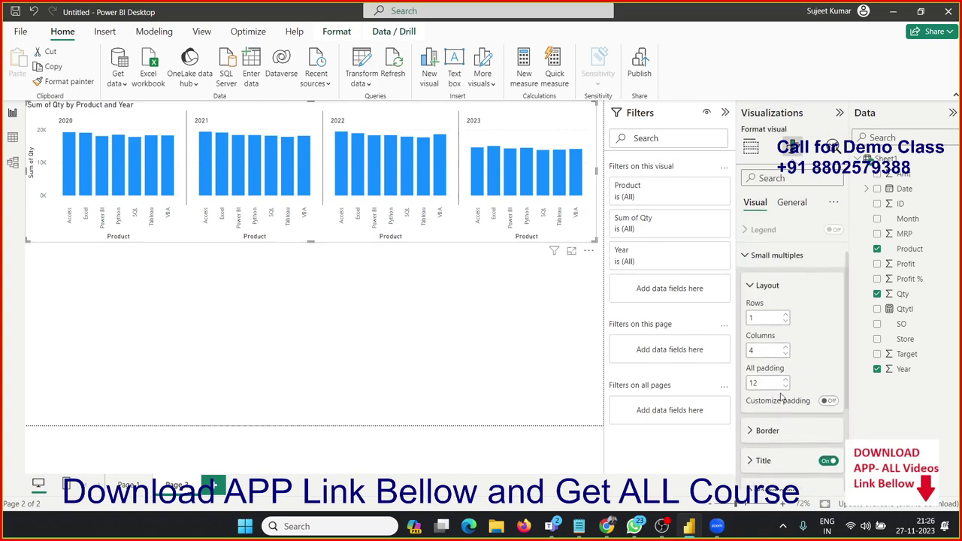
scroll(782, 397, "down", 3)
left_click(766, 427)
- Turn on Show all to give each product its own colour setting
scroll(772, 433, "down", 2)
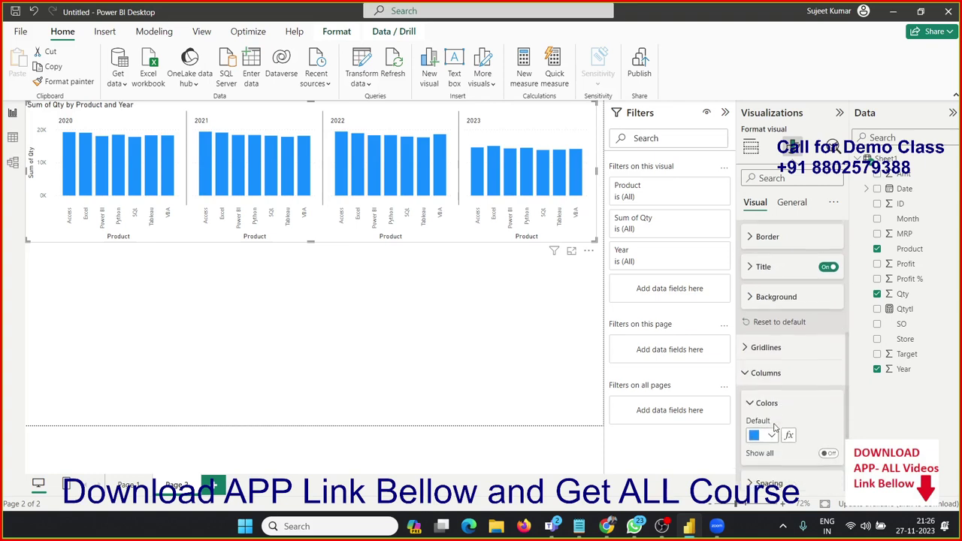
scroll(772, 406, "down", 2)
scroll(772, 373, "down", 1)
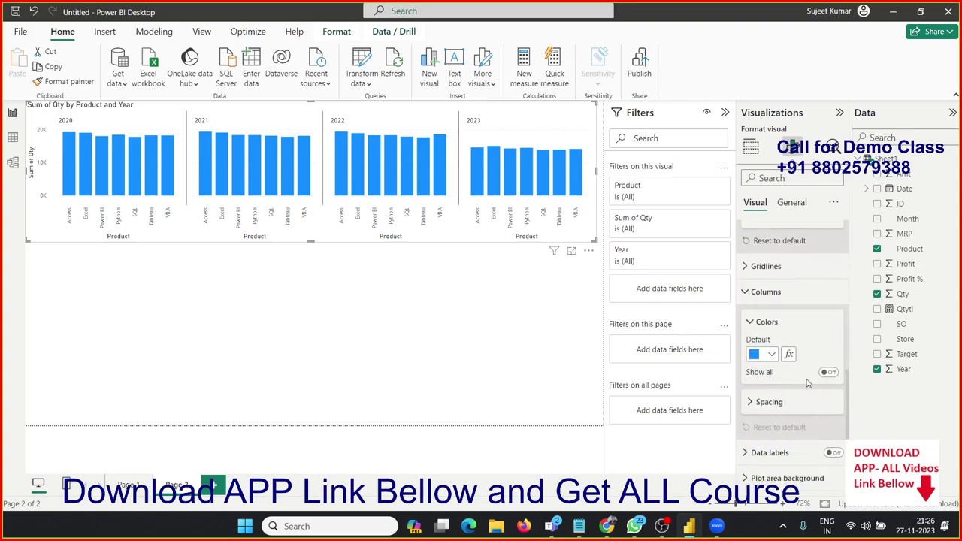
left_click(827, 372)
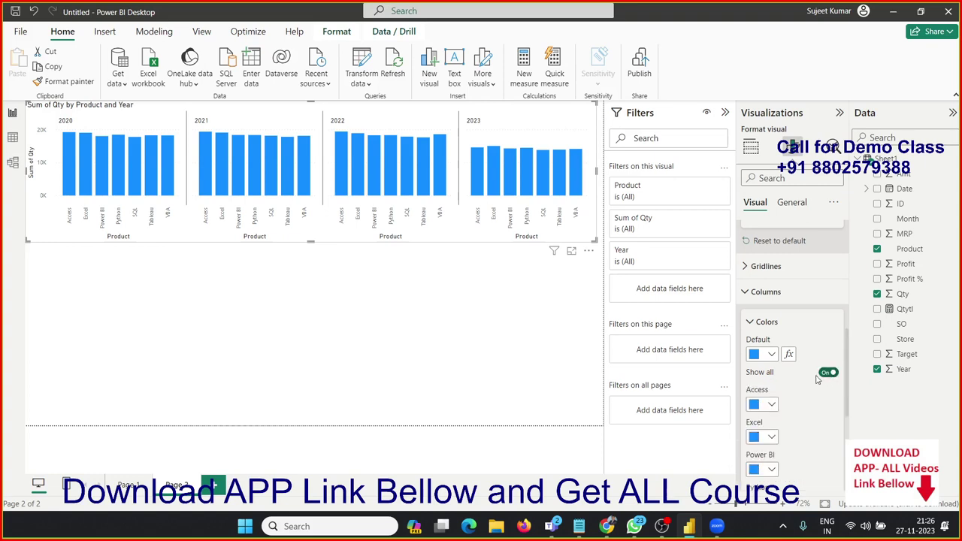
scroll(815, 381, "down", 2)
scroll(812, 383, "down", 2)
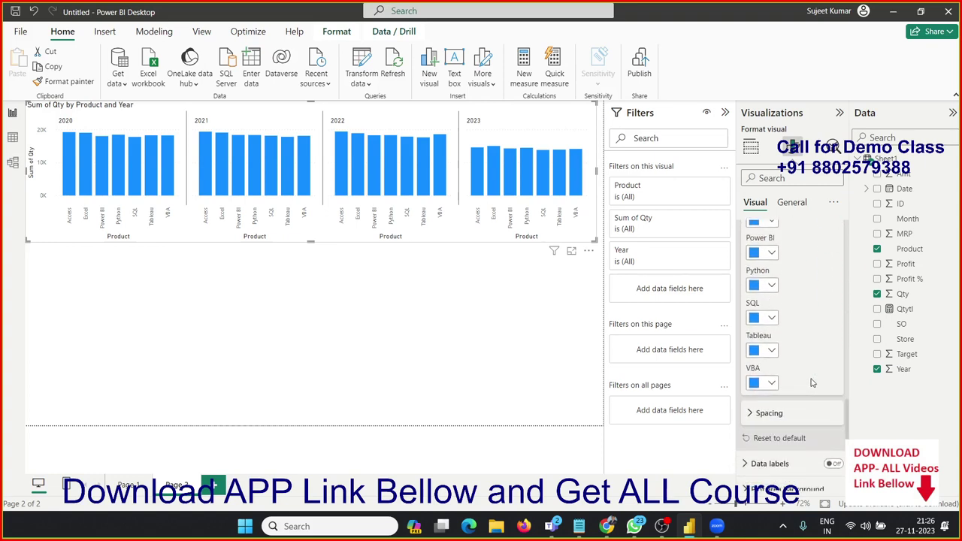
scroll(811, 383, "up", 2)
scroll(812, 382, "up", 2)
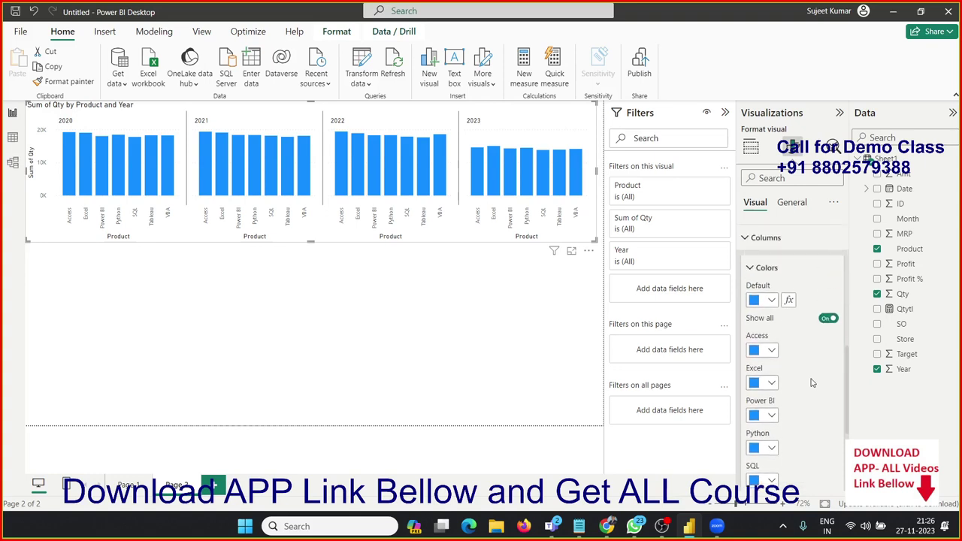
scroll(812, 383, "up", 2)
left_click(750, 378)
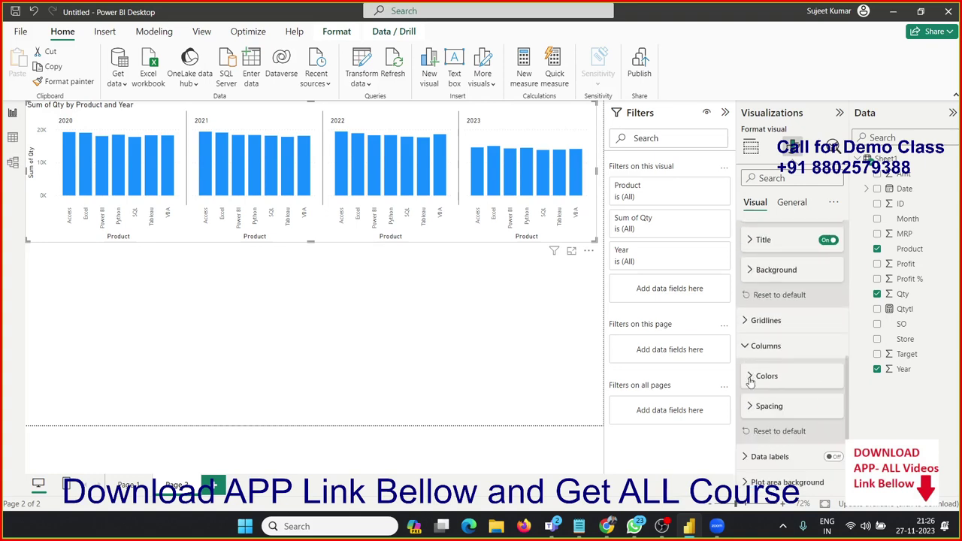
- Show value labels like 18K and 19K on the bars, then add a blank Page 3
left_click(833, 453)
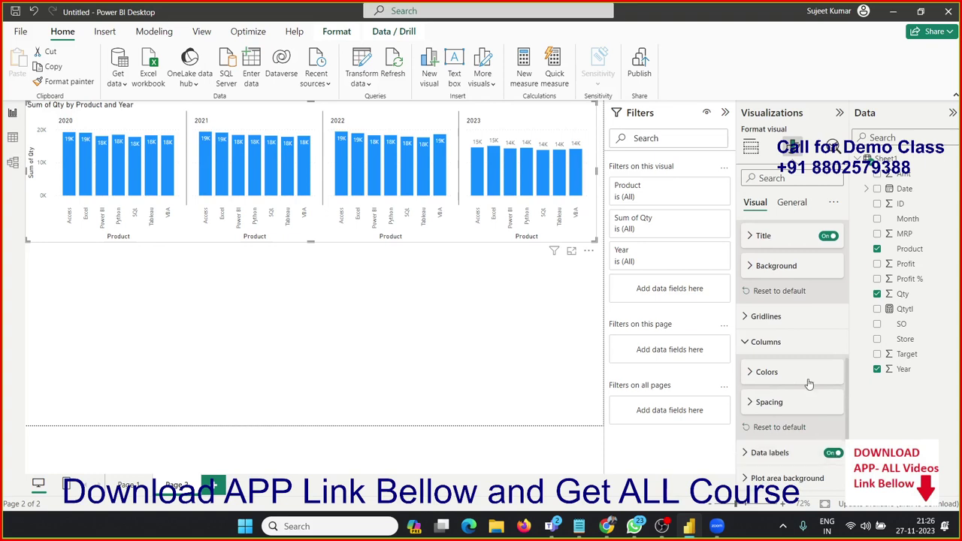
scroll(809, 384, "up", 3)
scroll(809, 383, "up", 2)
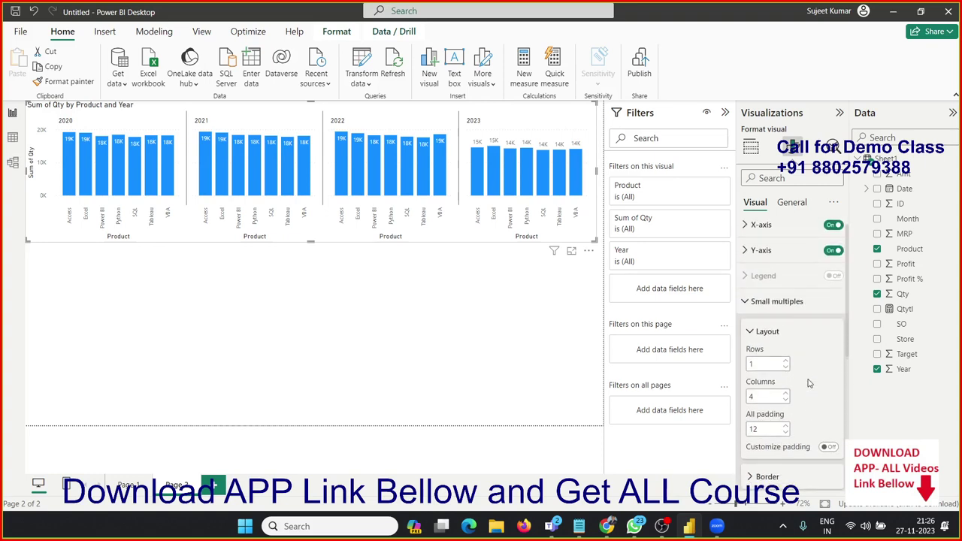
scroll(810, 384, "down", 1)
scroll(809, 384, "down", 3)
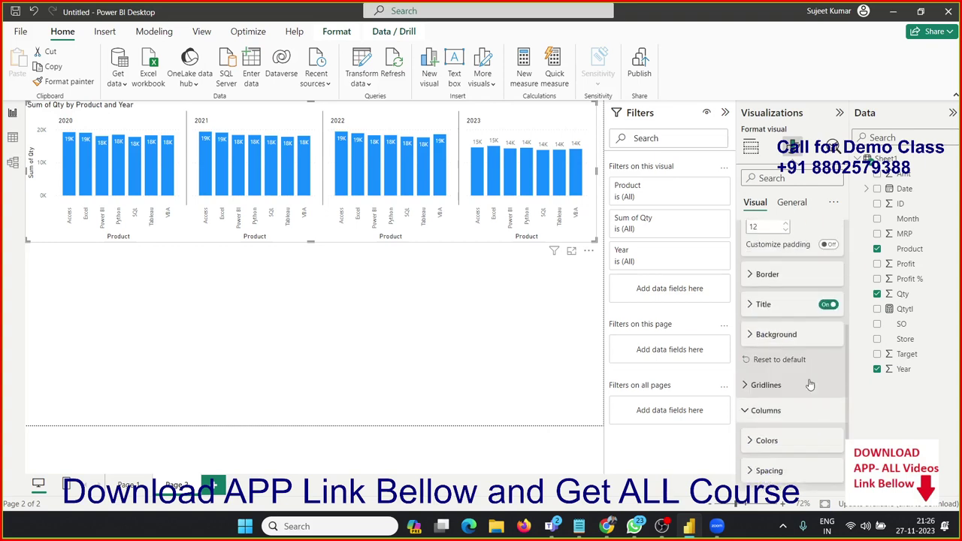
scroll(810, 385, "down", 2)
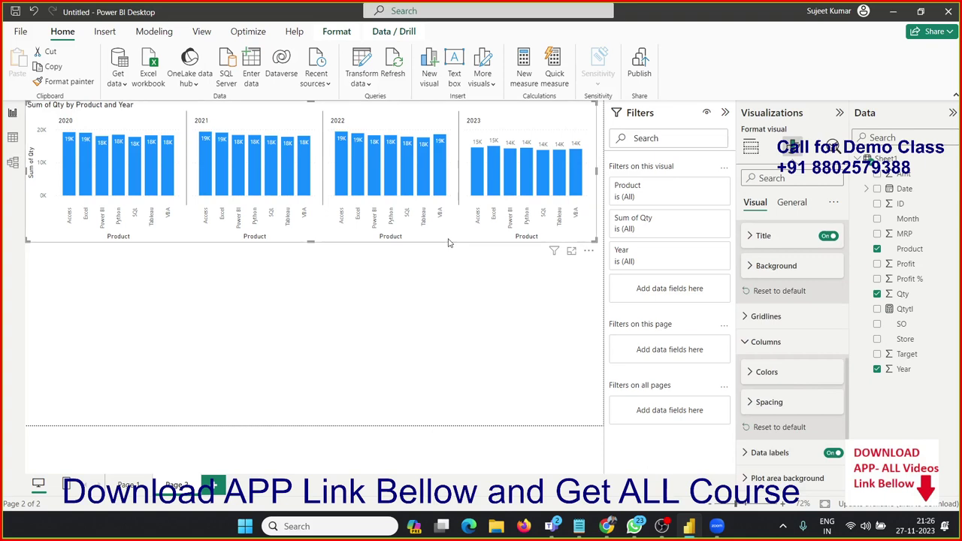
left_click(222, 484)
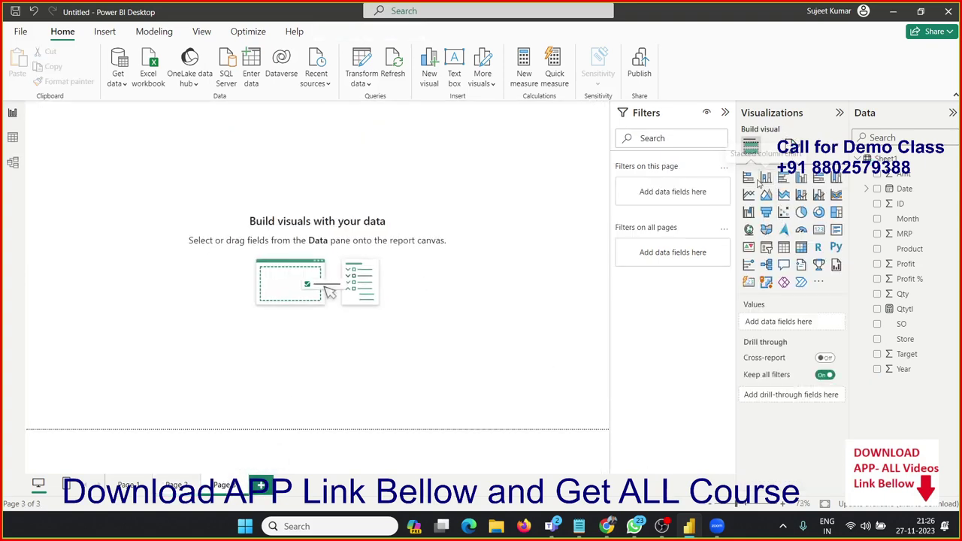
- Add a clustered column chart across most of the canvas plotting Sum of Qty by Product
left_click(800, 177)
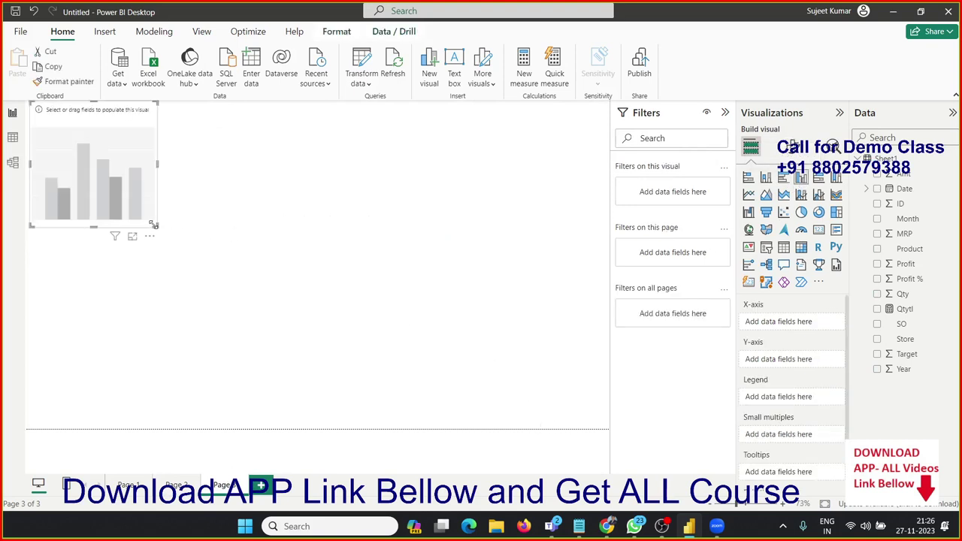
left_click_drag(153, 224, 552, 387)
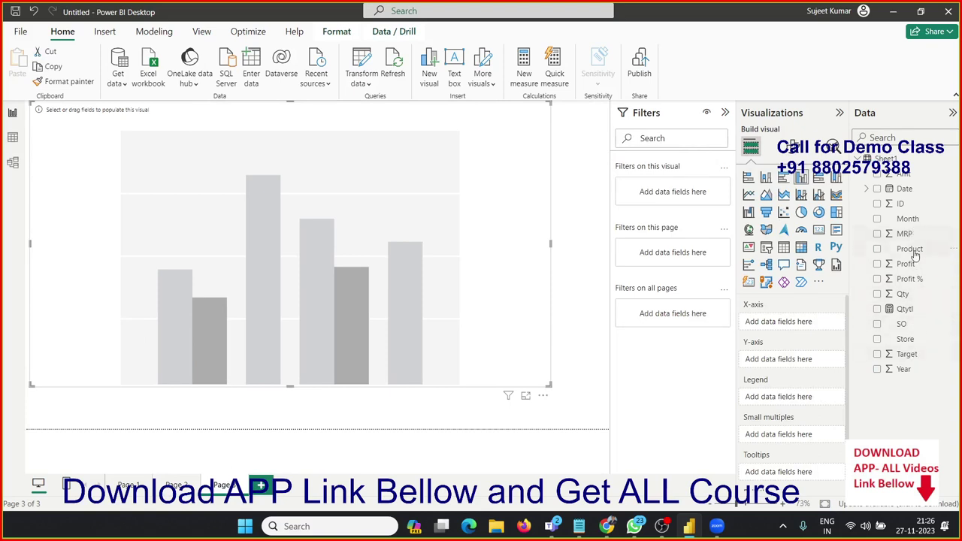
left_click_drag(914, 256, 481, 312)
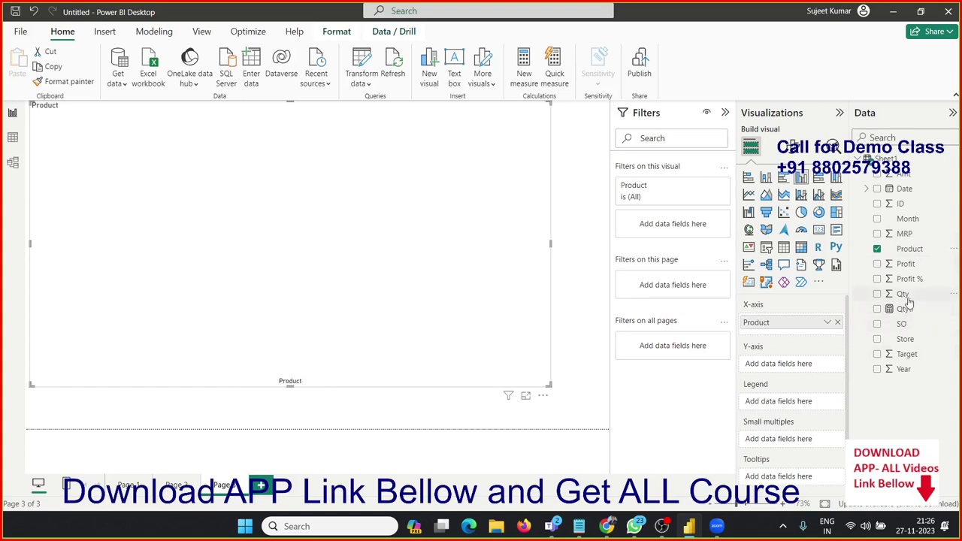
left_click_drag(908, 301, 403, 342)
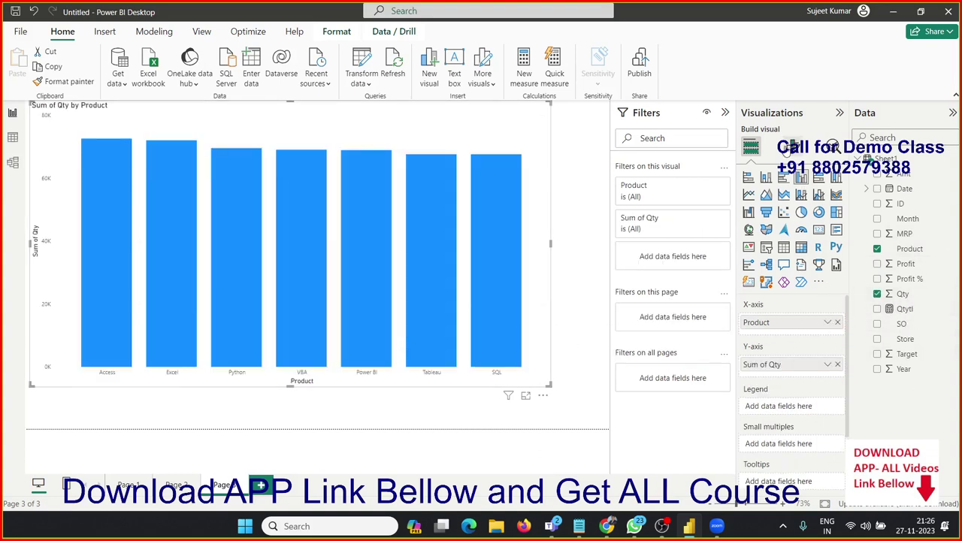
left_click(789, 147)
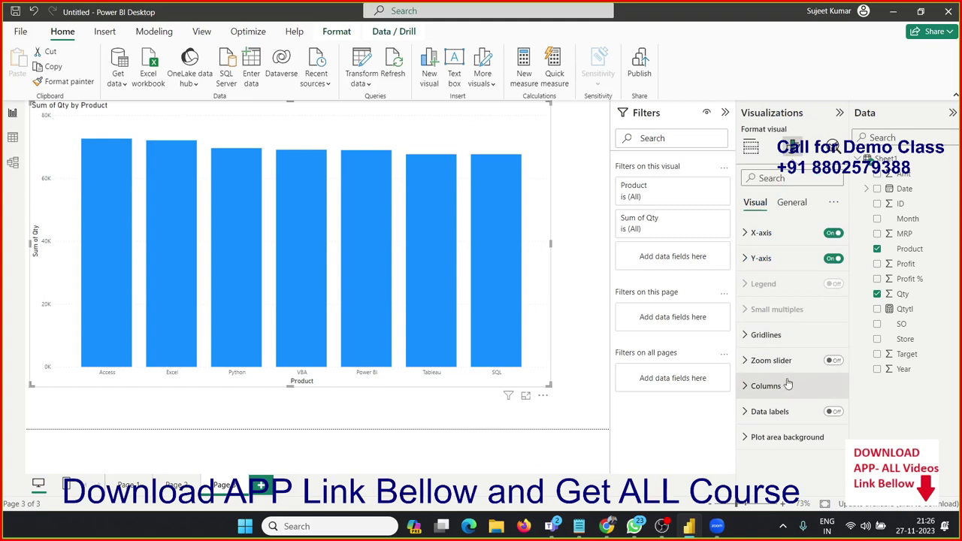
- Replace Product with SO on the column chart's x-axis, giving one bar per SO
left_click(761, 391)
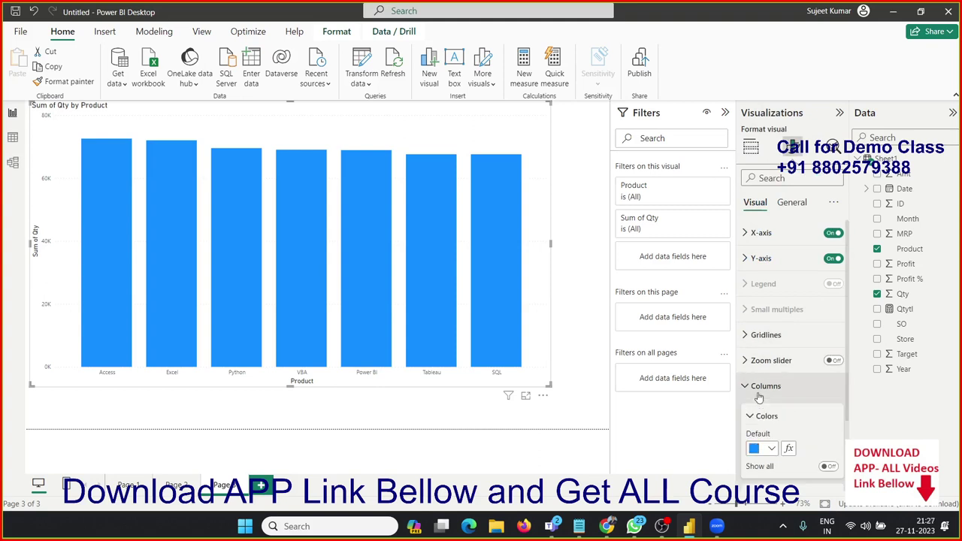
scroll(759, 397, "down", 2)
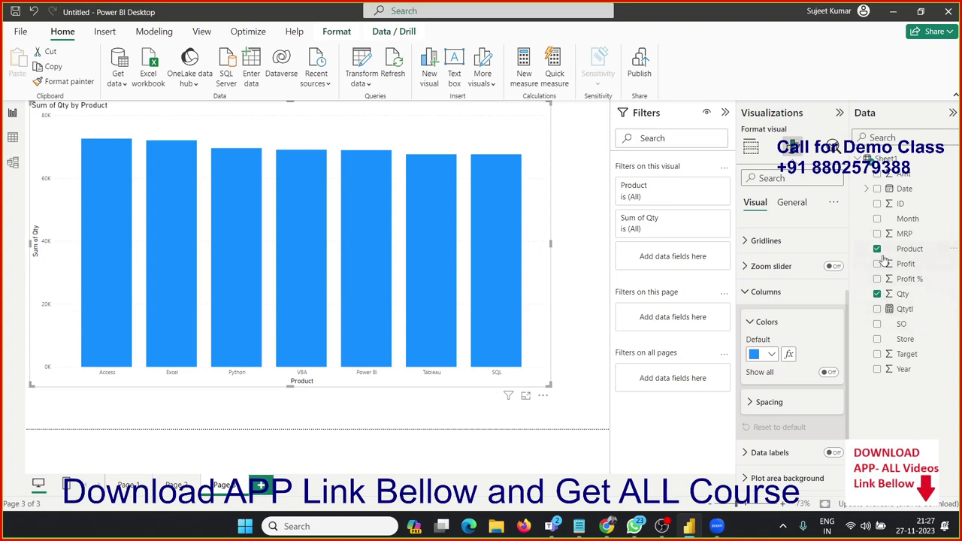
left_click(876, 324)
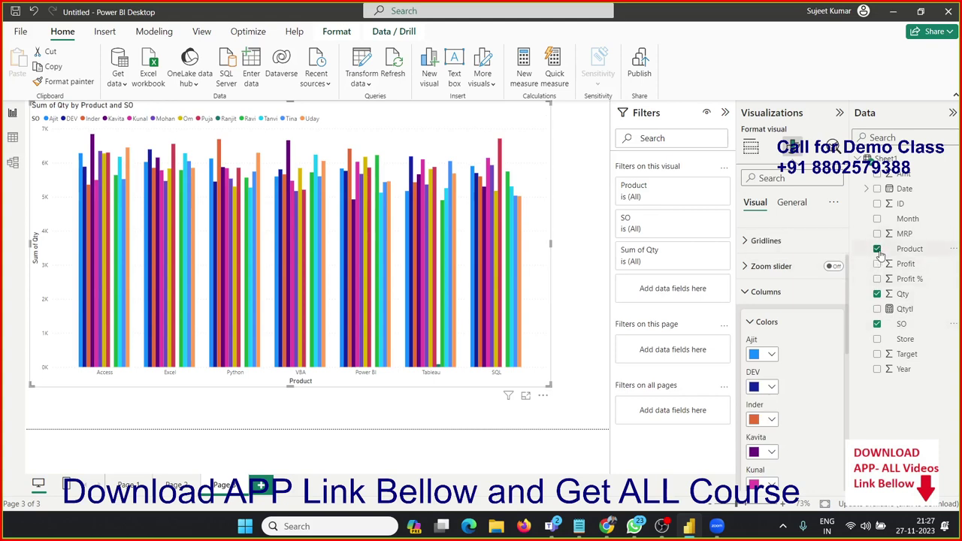
left_click(877, 249)
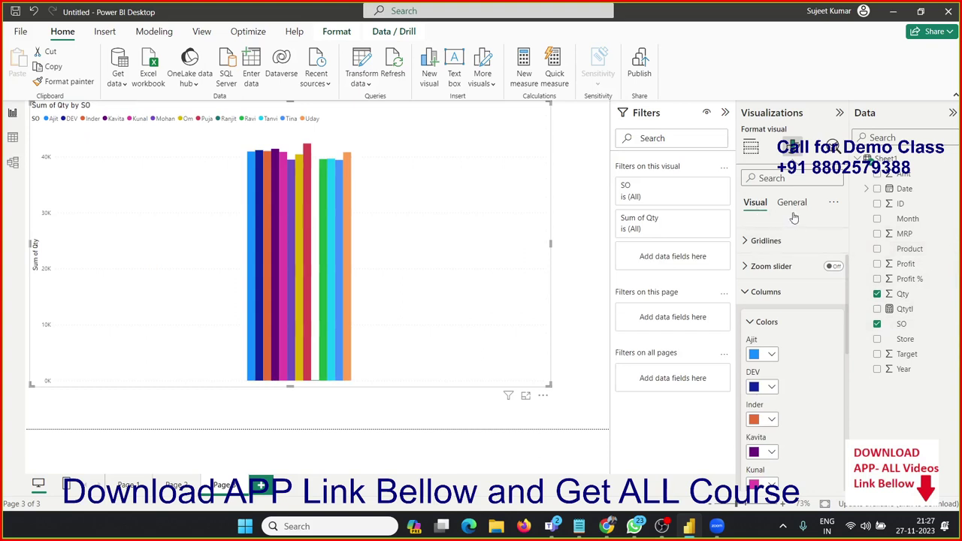
left_click(751, 149)
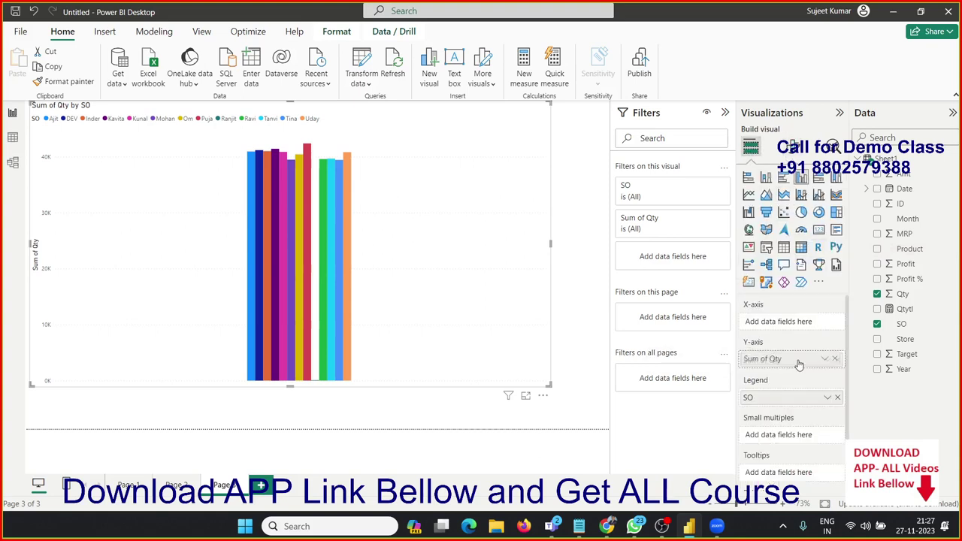
mouse_move(785, 398)
left_mouse_down()
mouse_move(781, 310)
mouse_move(782, 323)
left_mouse_up()
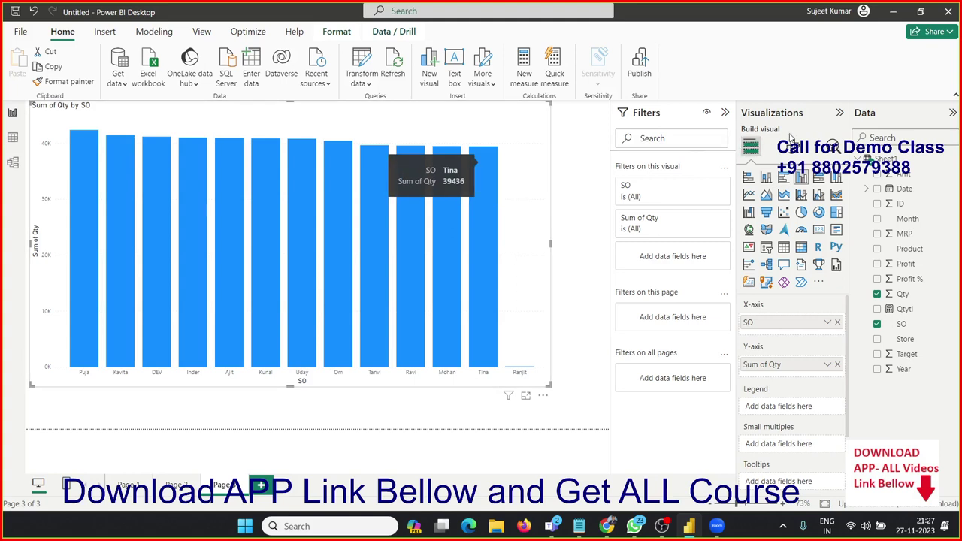
- Open conditional formatting for the column fill colour using the Rules style
left_click(793, 147)
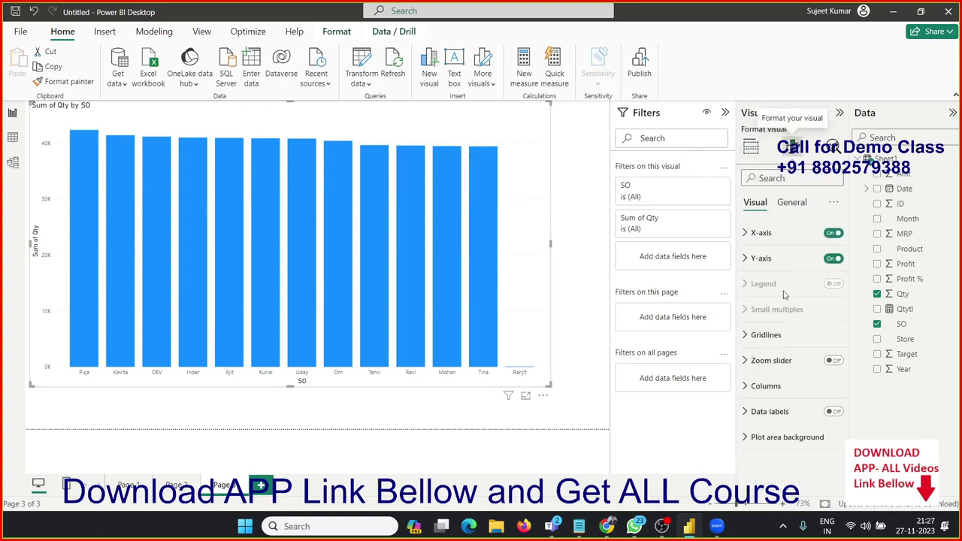
left_click(749, 387)
scroll(749, 387, "down", 2)
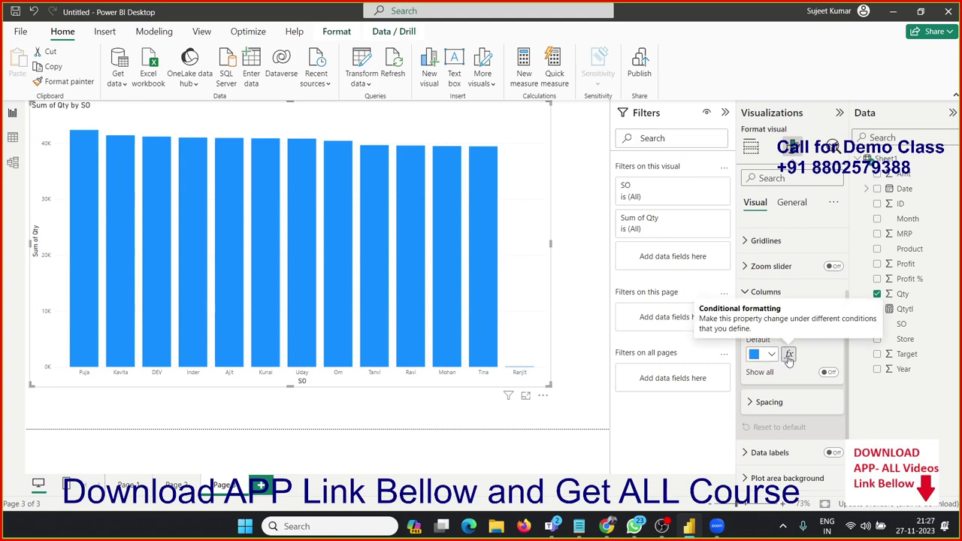
left_click(788, 356)
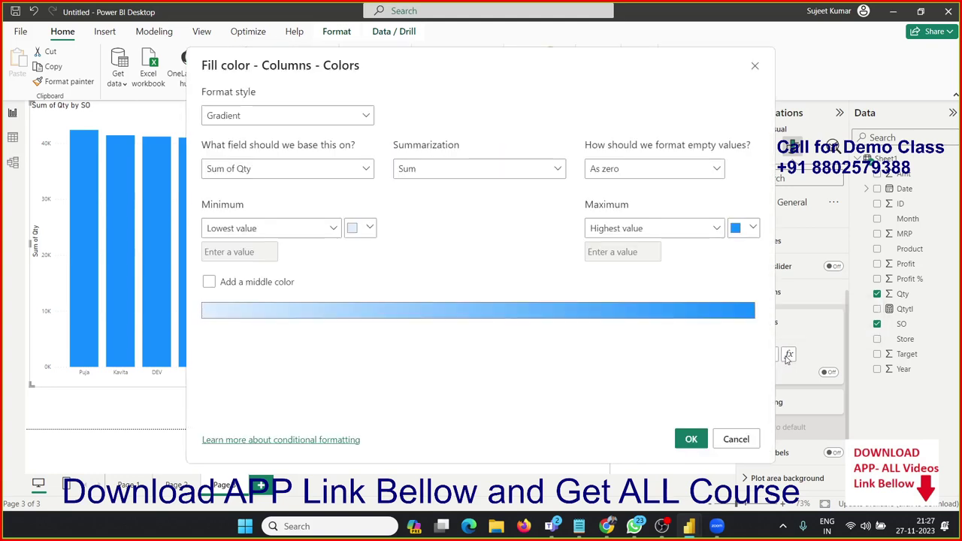
left_click(262, 117)
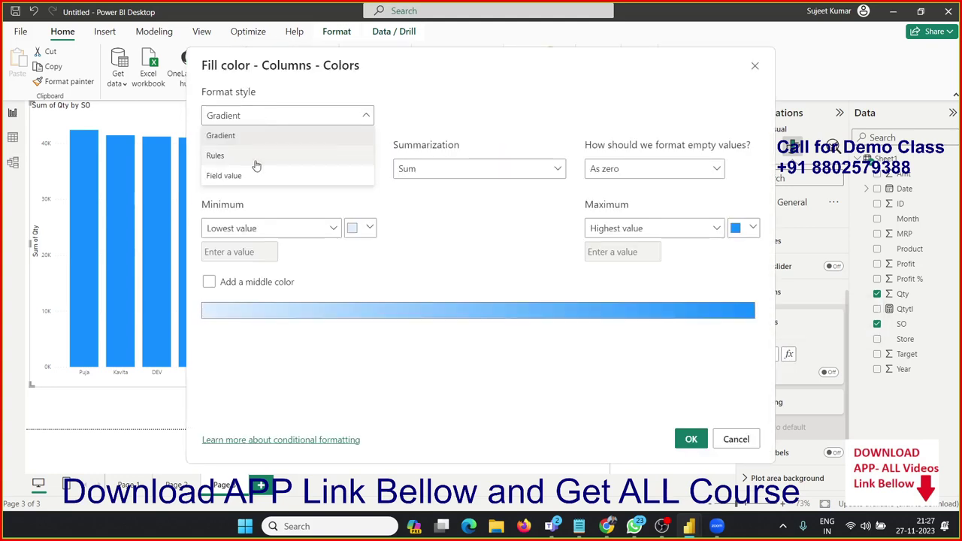
left_click(255, 161)
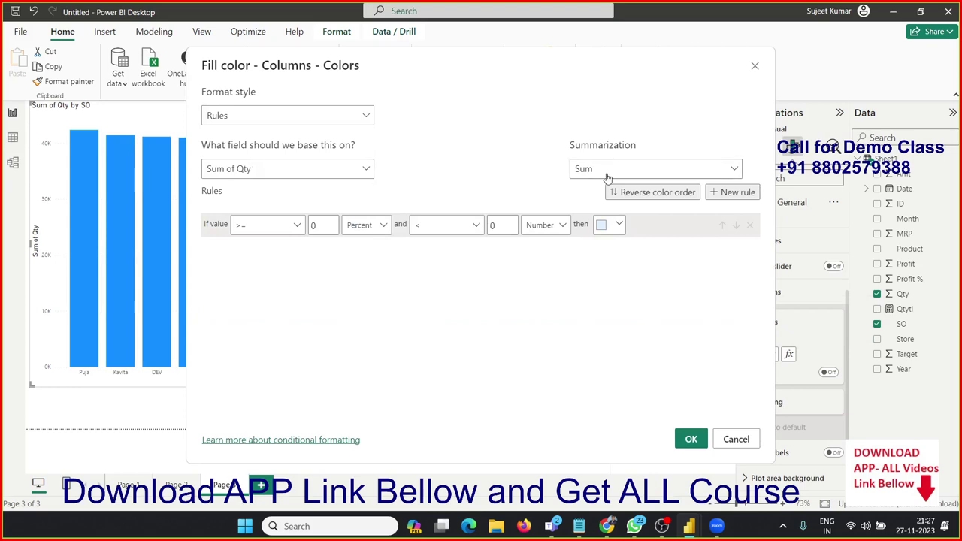
- Set a rule colouring values >= 40000 and < 100000 (Number) red, and apply it
left_click(313, 226)
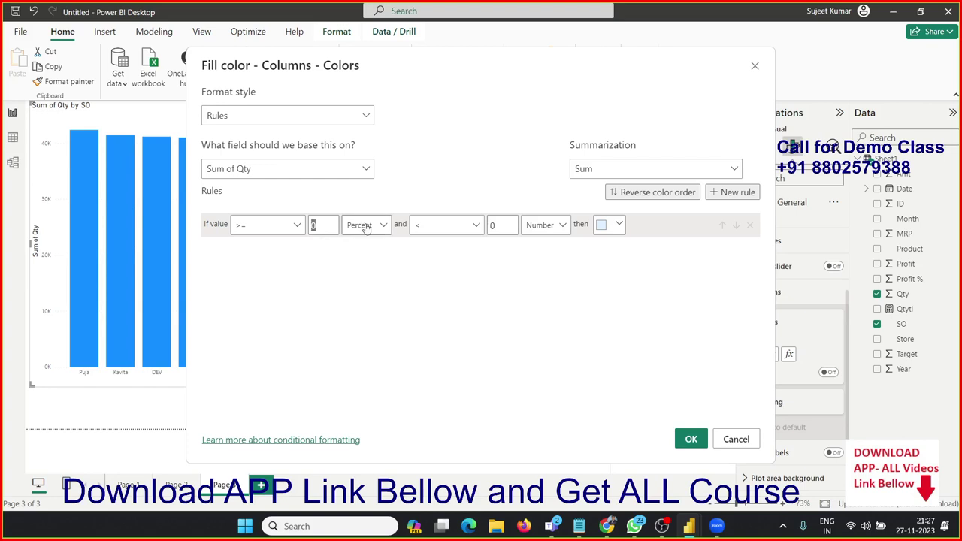
type("0000")
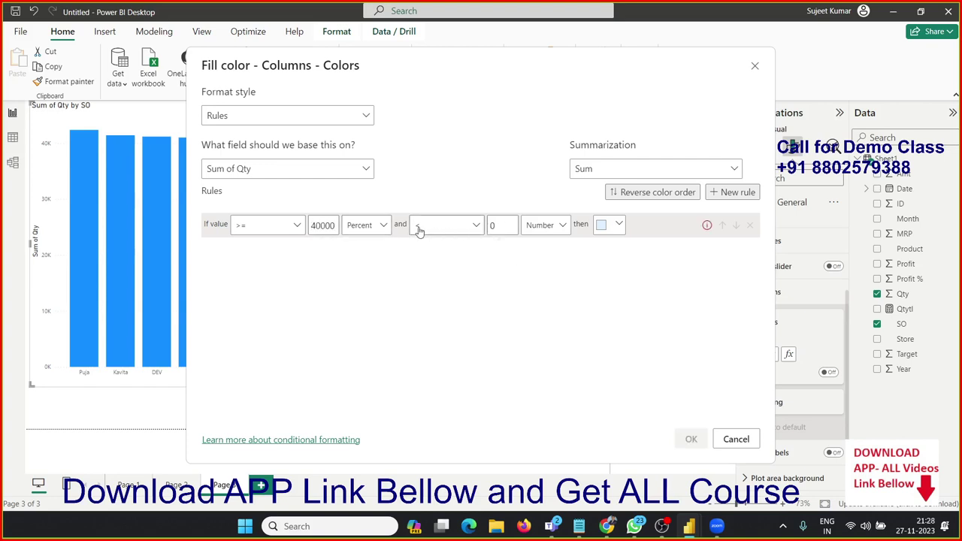
left_click(376, 225)
left_click(371, 247)
double_click(493, 225)
type("0000")
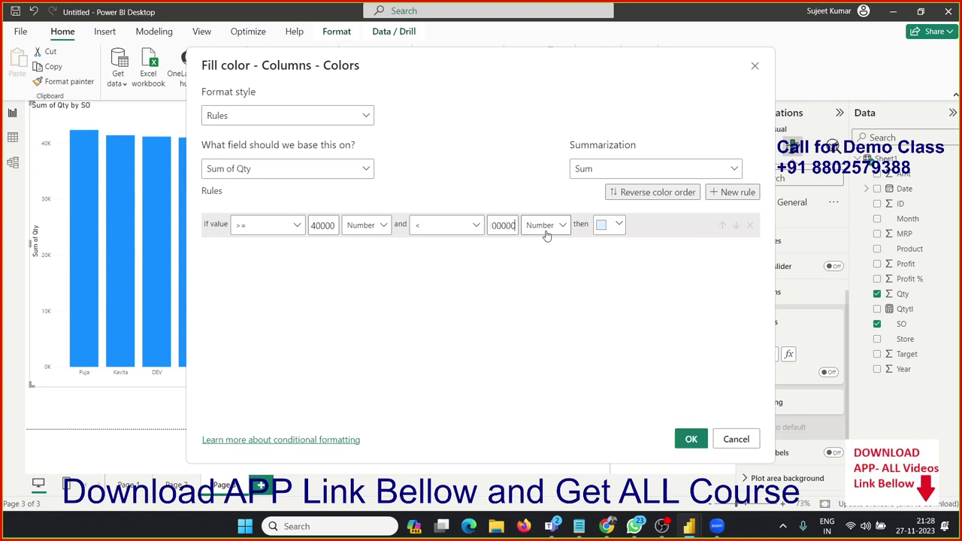
double_click(514, 225)
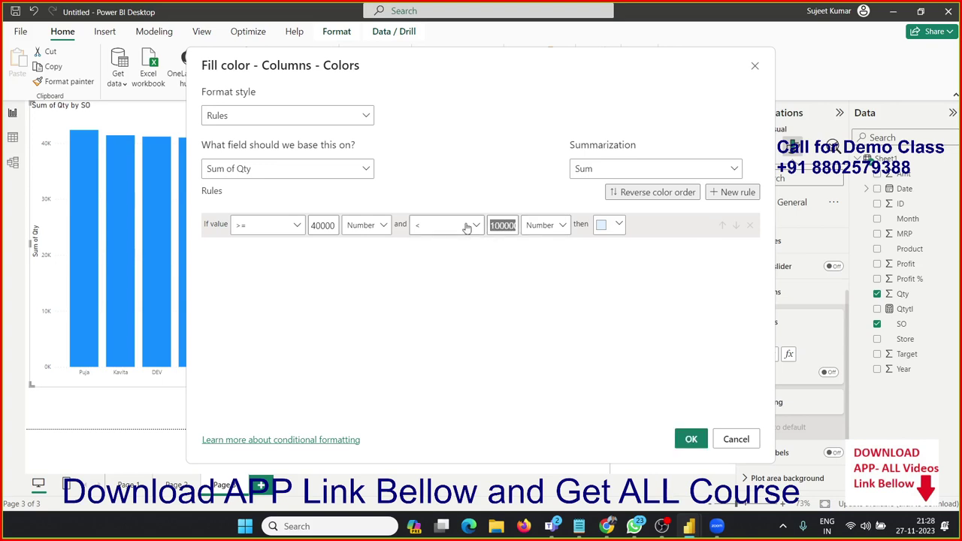
left_click(609, 227)
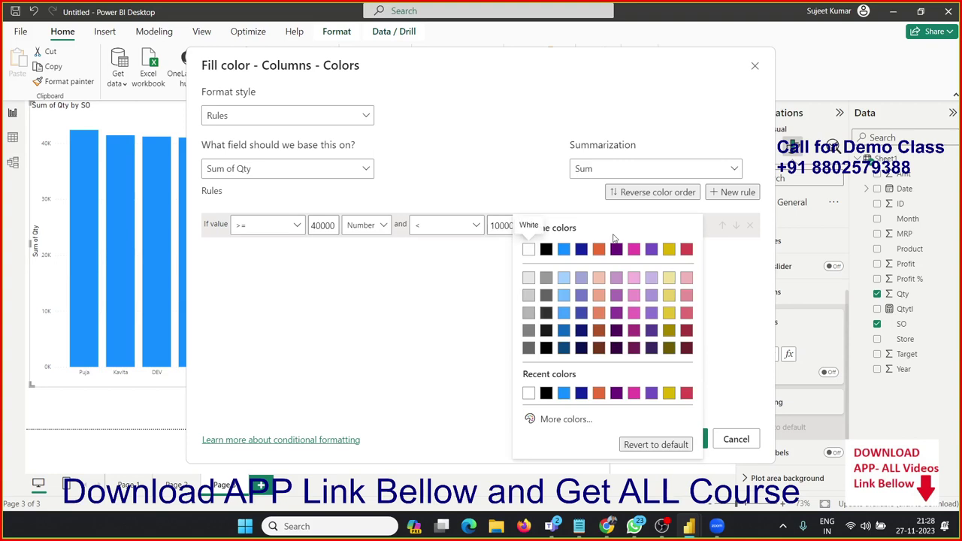
left_click(687, 250)
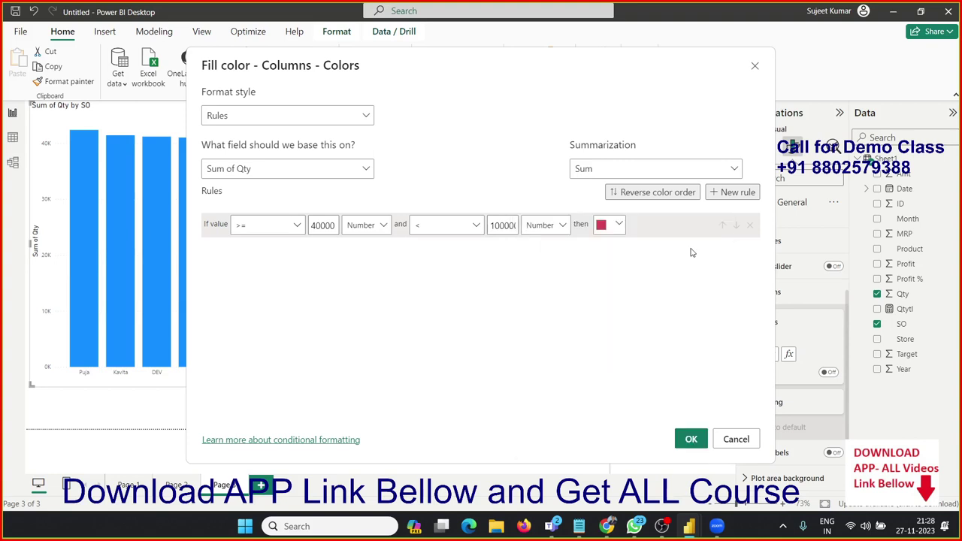
left_click(691, 439)
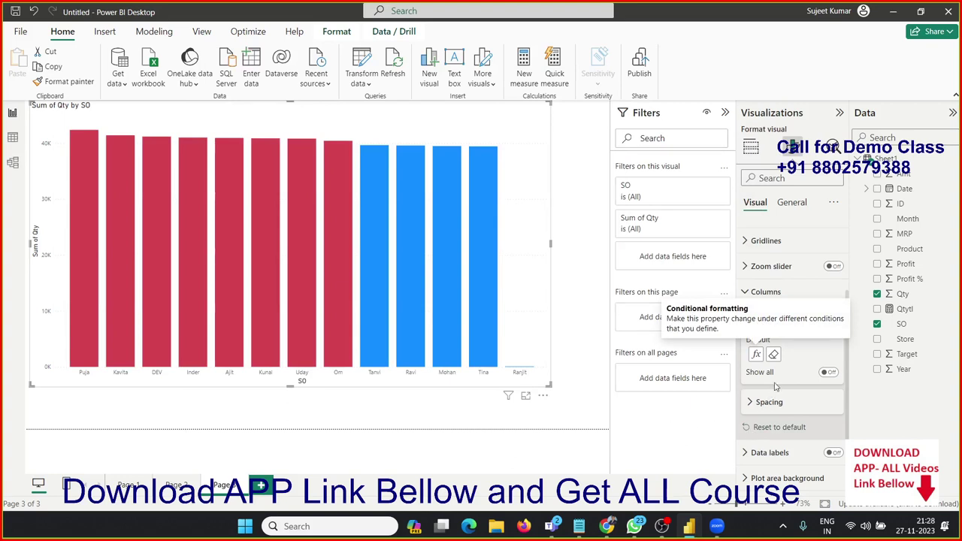
- Clear the existing colour rule and start new Rules-based fill colour formatting
left_click(774, 355)
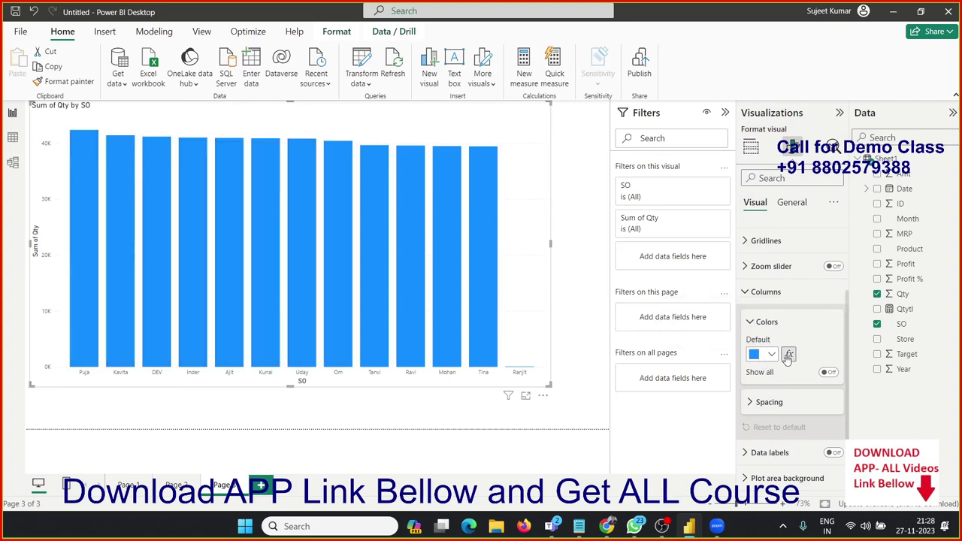
left_click(787, 354)
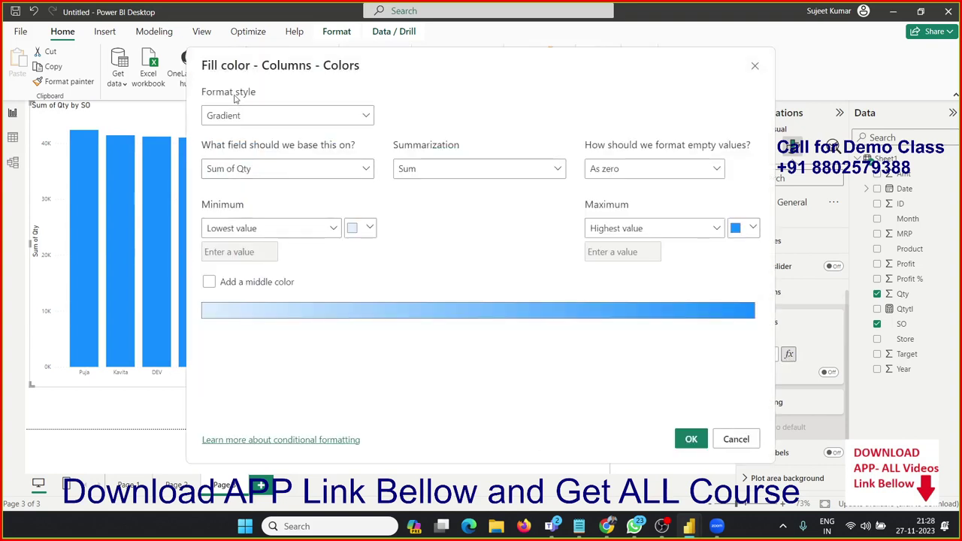
left_click(233, 120)
left_click(232, 155)
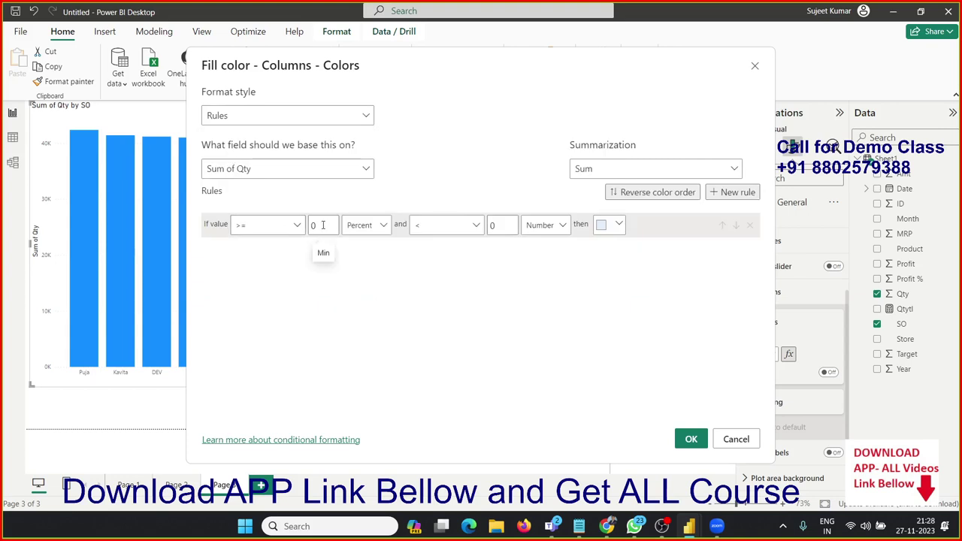
- Set the rule to colour values >= 0 and < 40000 (Number) red, and apply it
left_click(366, 225)
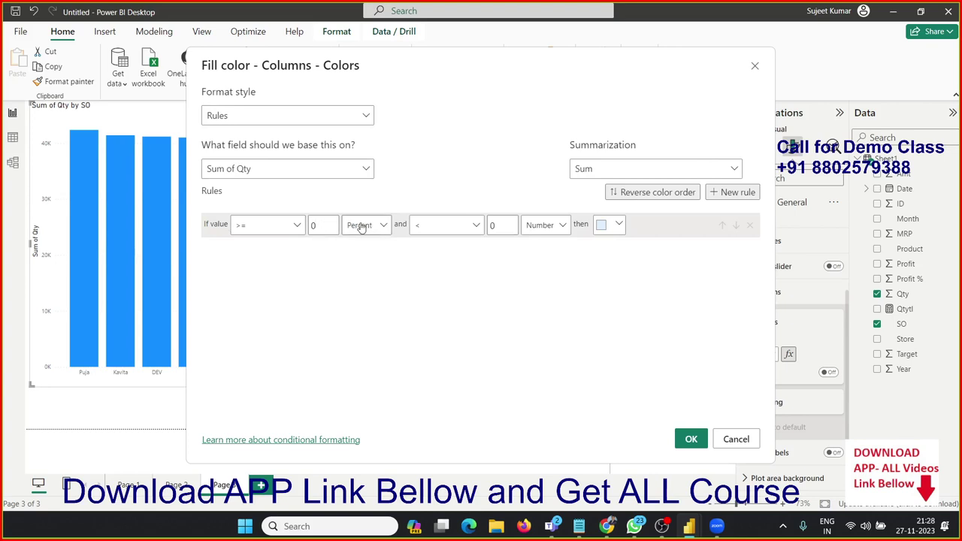
left_click(359, 243)
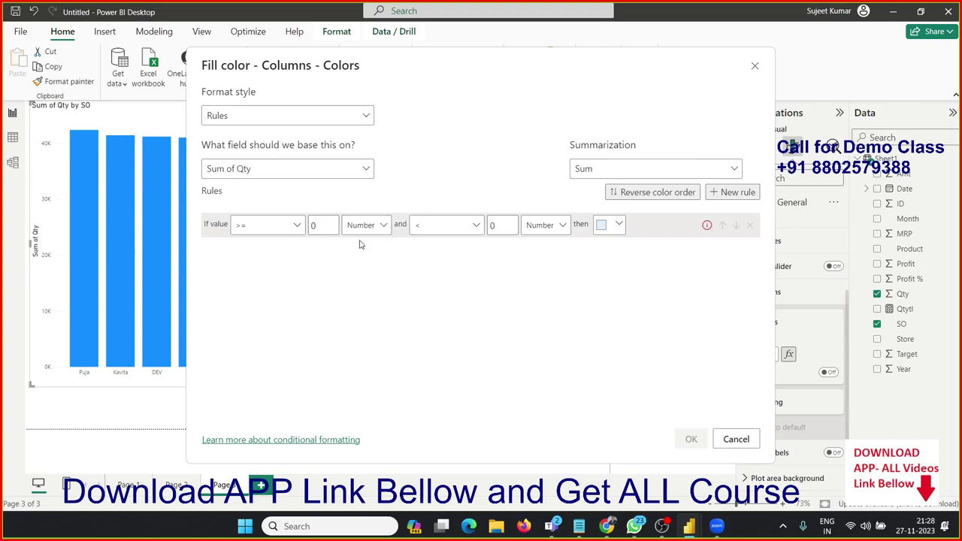
left_click(498, 225)
type("40000")
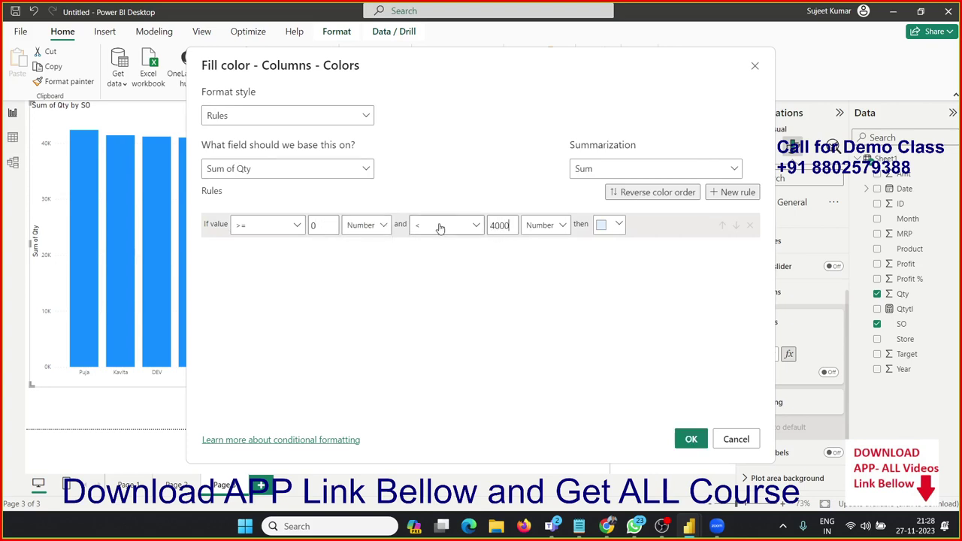
left_click(609, 224)
left_click(686, 251)
left_click(691, 441)
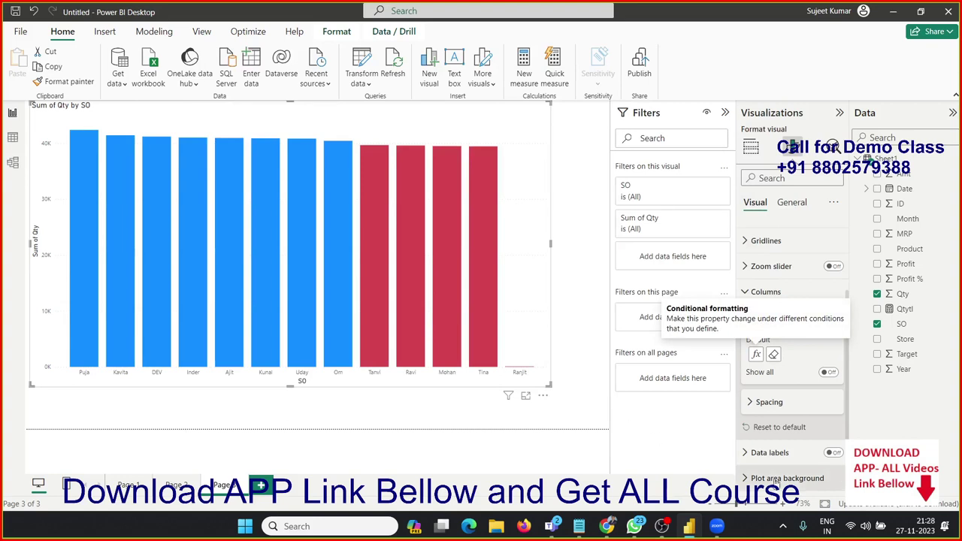
- Turn on data labels so values like 42K and 39K appear above each column
left_click(831, 453)
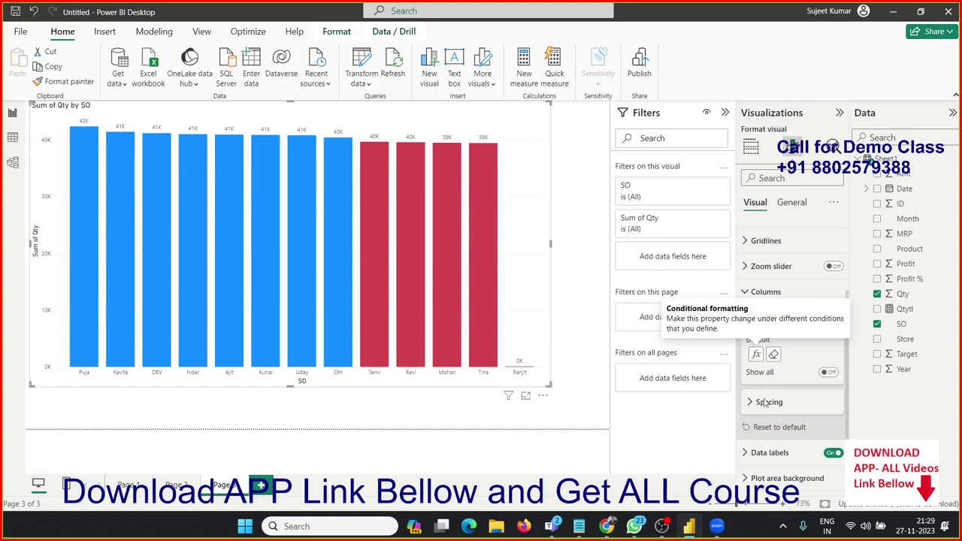
left_click(757, 453)
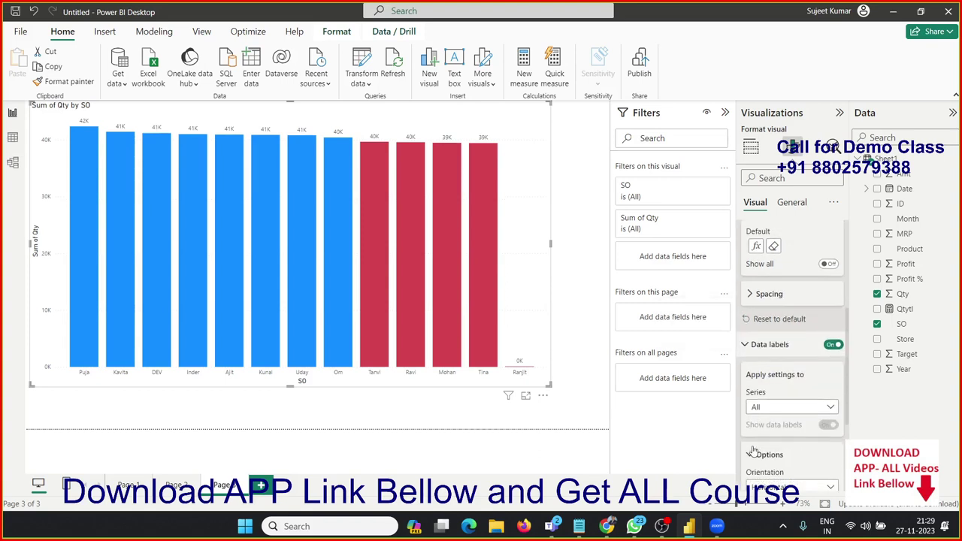
left_click(755, 452)
scroll(755, 447, "down", 1)
scroll(755, 448, "down", 1)
scroll(754, 447, "up", 2)
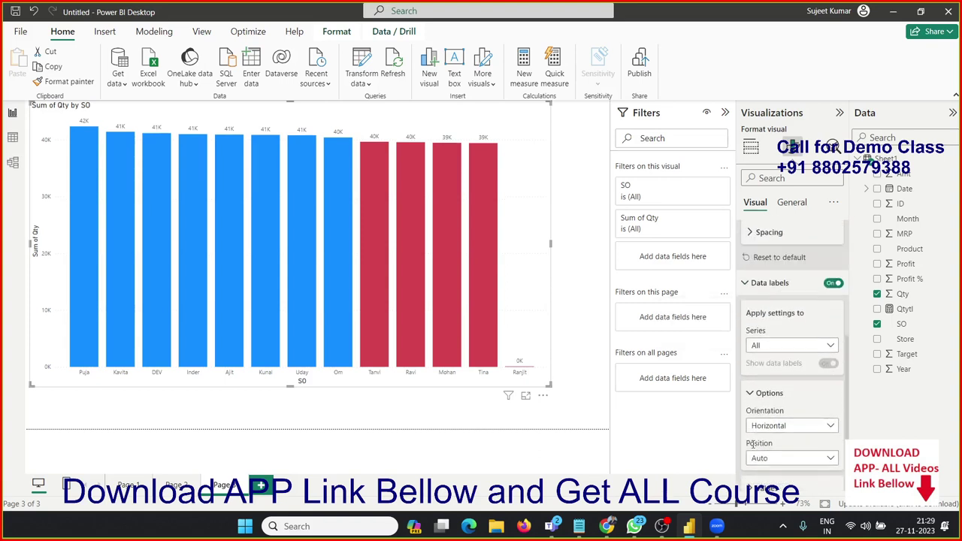
scroll(754, 446, "up", 3)
scroll(754, 445, "up", 3)
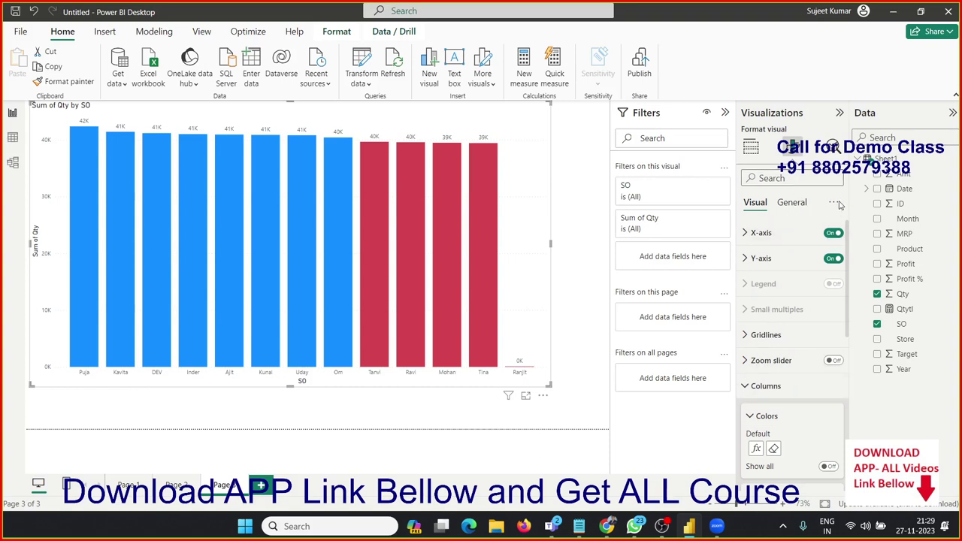
left_click(833, 203)
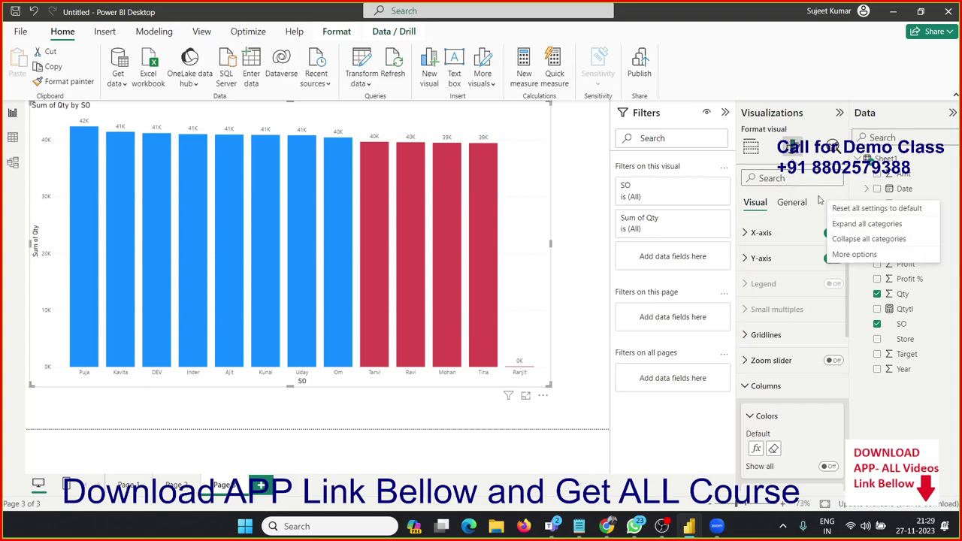
left_click(754, 148)
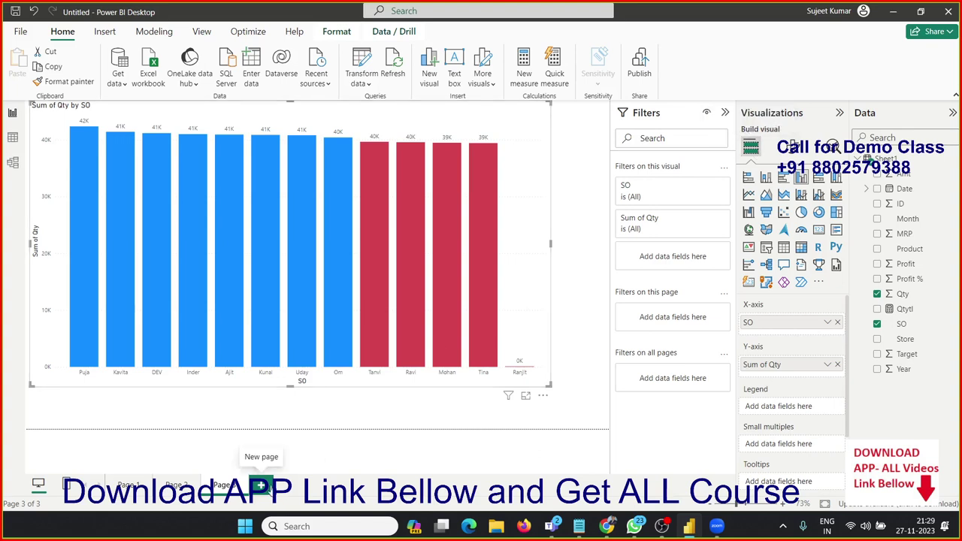
- Add a new page 4 and place an enlarged blank line chart on it
left_click(261, 485)
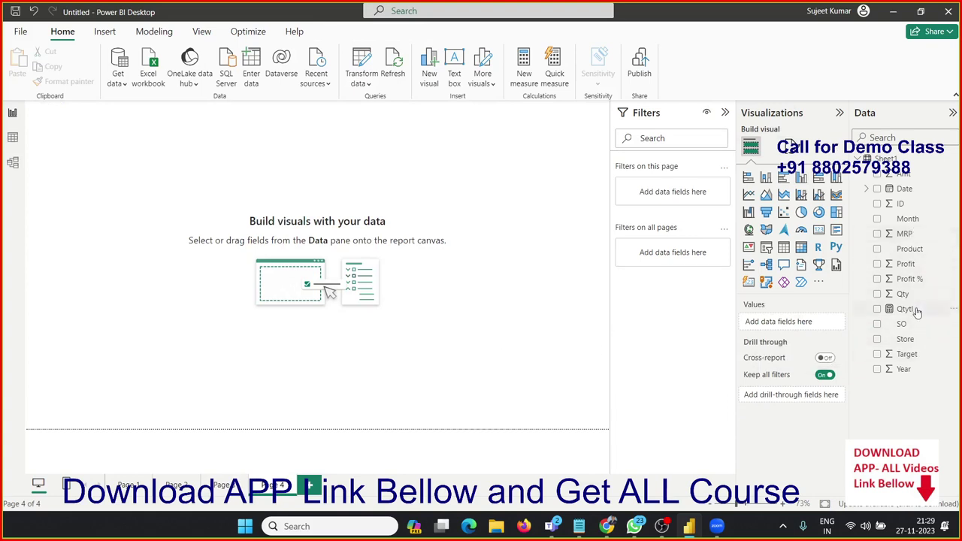
left_click(748, 197)
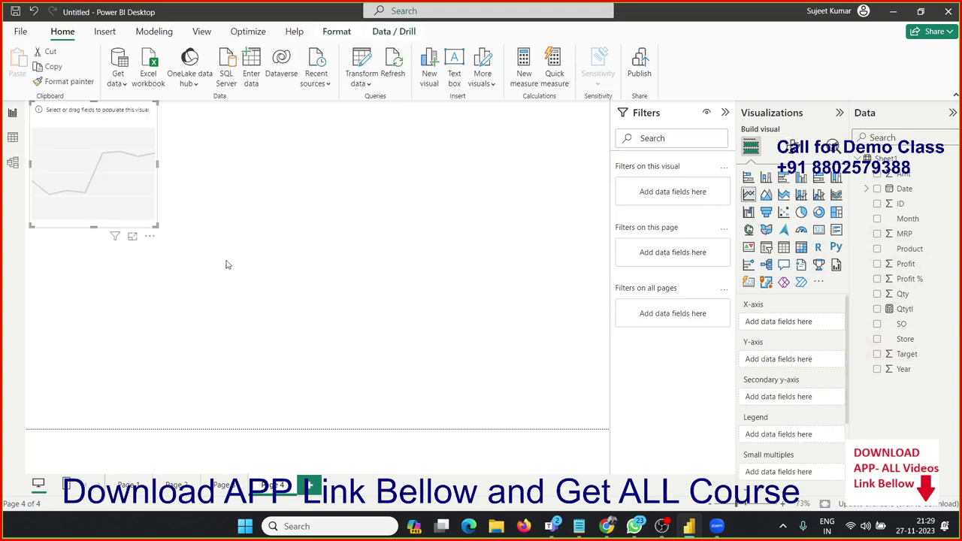
left_click_drag(156, 225, 394, 293)
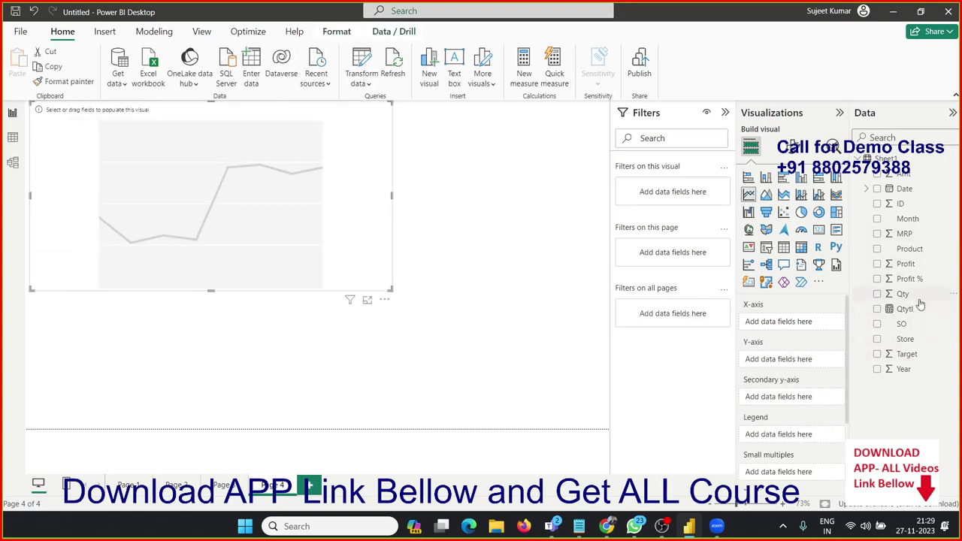
- Plot Sum of Qty by SO on the line chart, enlarge it, and split lines by Year
left_click_drag(919, 295, 352, 282)
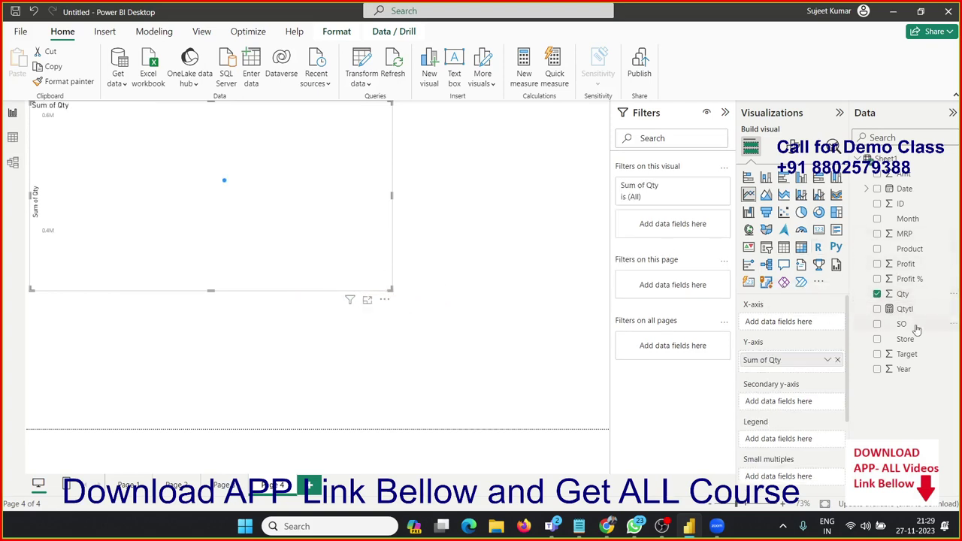
left_click_drag(917, 328, 323, 267)
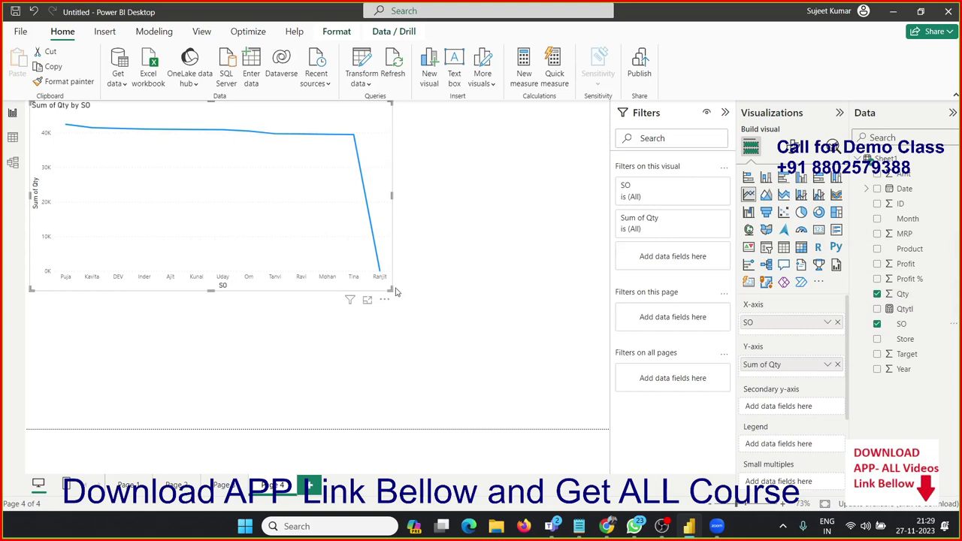
left_click_drag(391, 290, 536, 302)
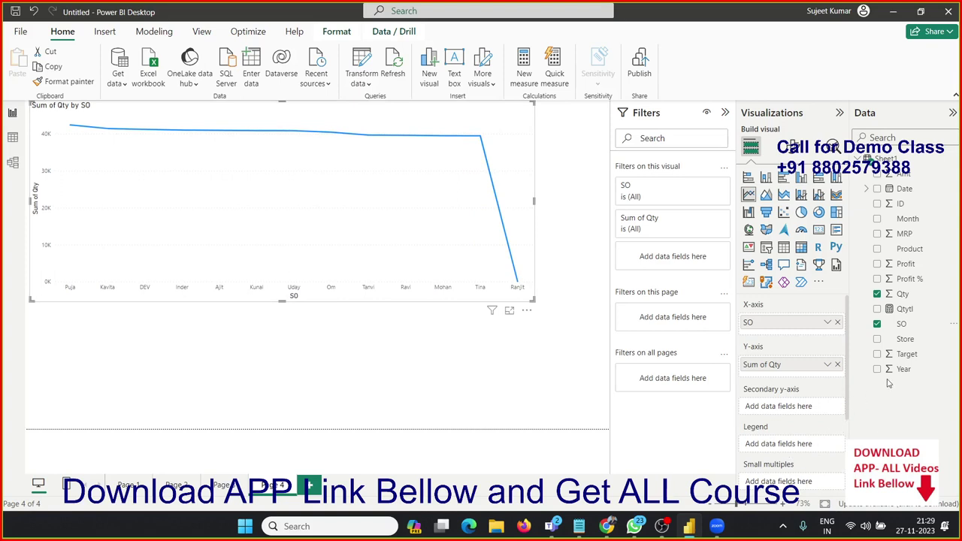
left_click_drag(902, 369, 800, 450)
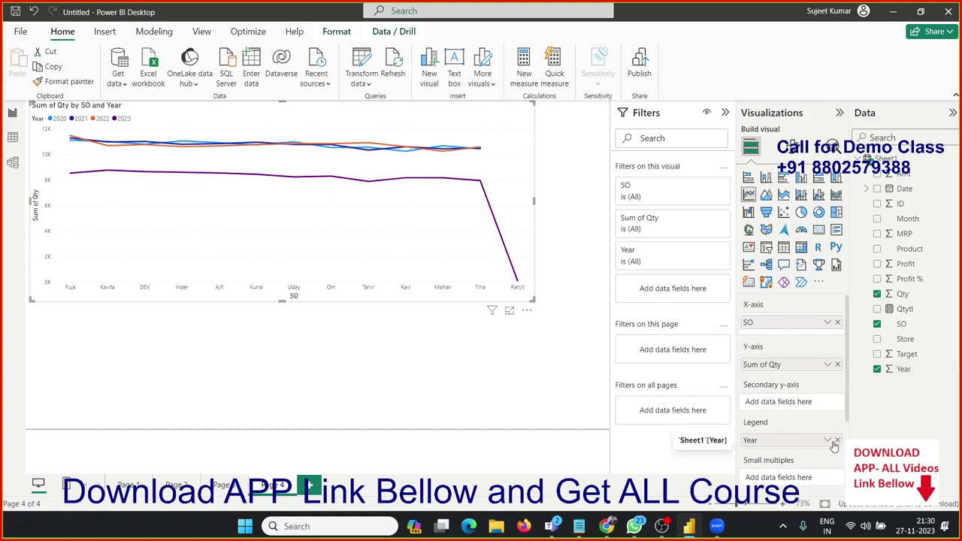
- Remove the Year legend and small multiples, and put MRP on the secondary y-axis
left_click(837, 439)
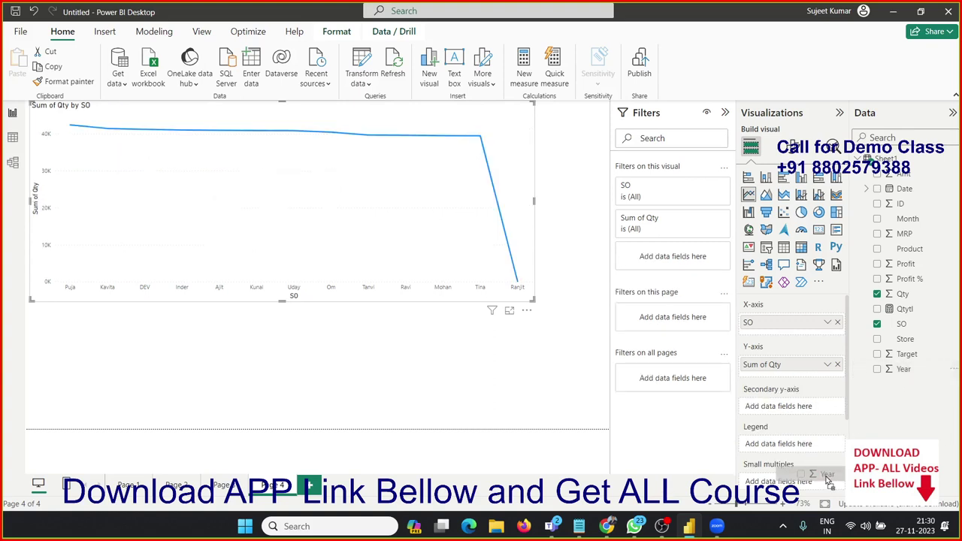
left_click_drag(903, 370, 803, 482)
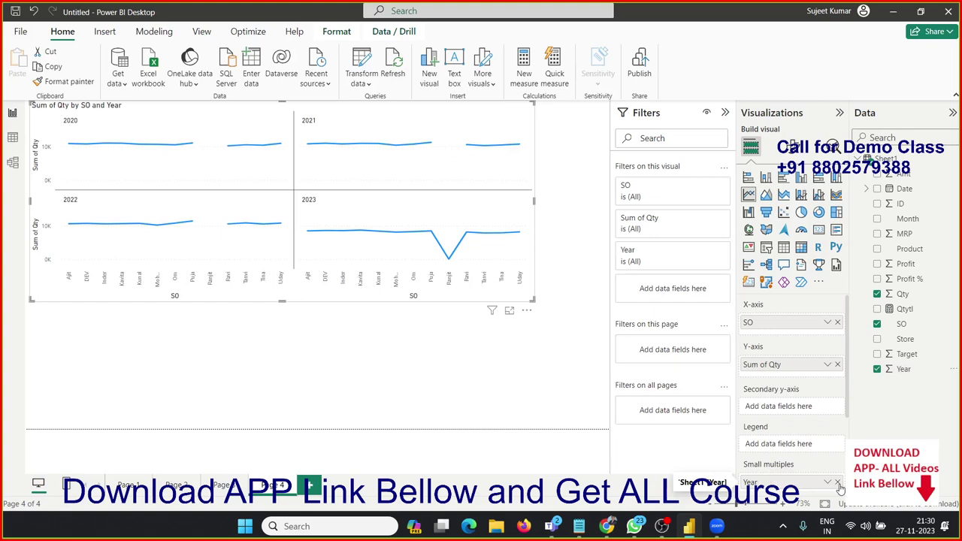
left_click(838, 481)
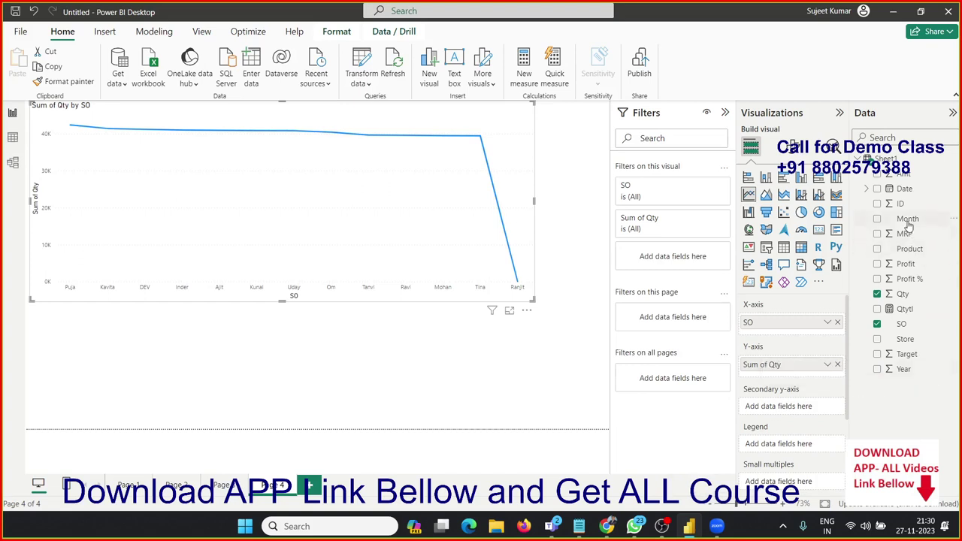
left_click_drag(910, 236, 799, 408)
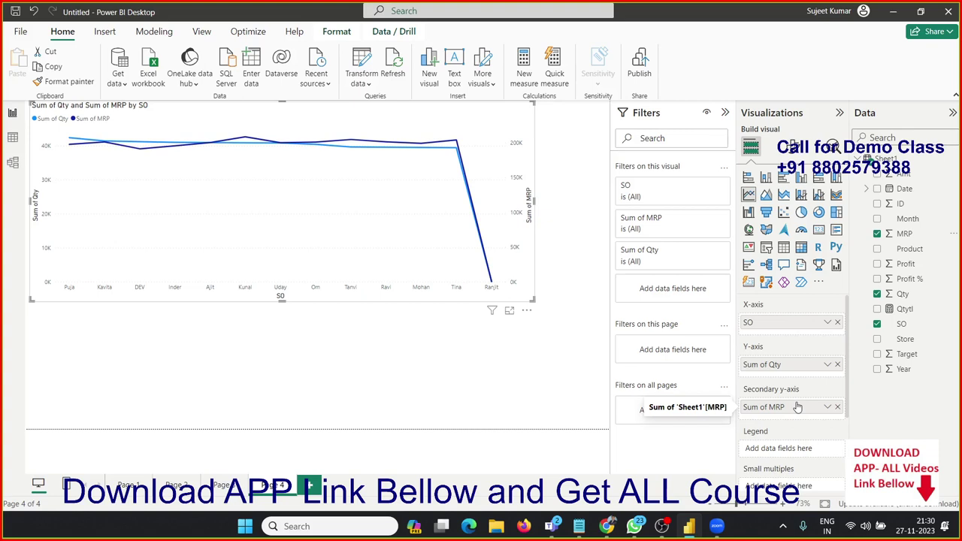
- Move MRP from the secondary axis to the main y-axis, summarized as Average
left_click(837, 408)
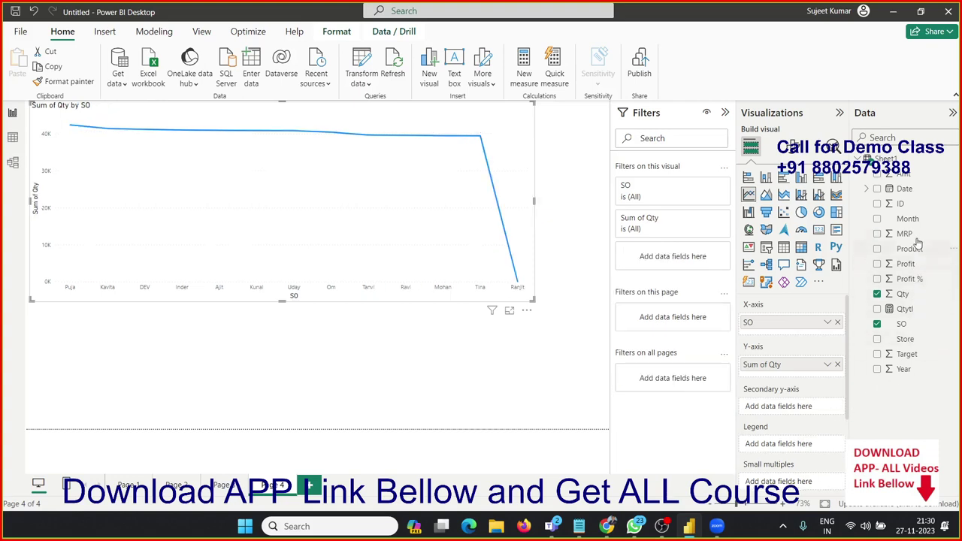
left_click_drag(908, 234, 810, 380)
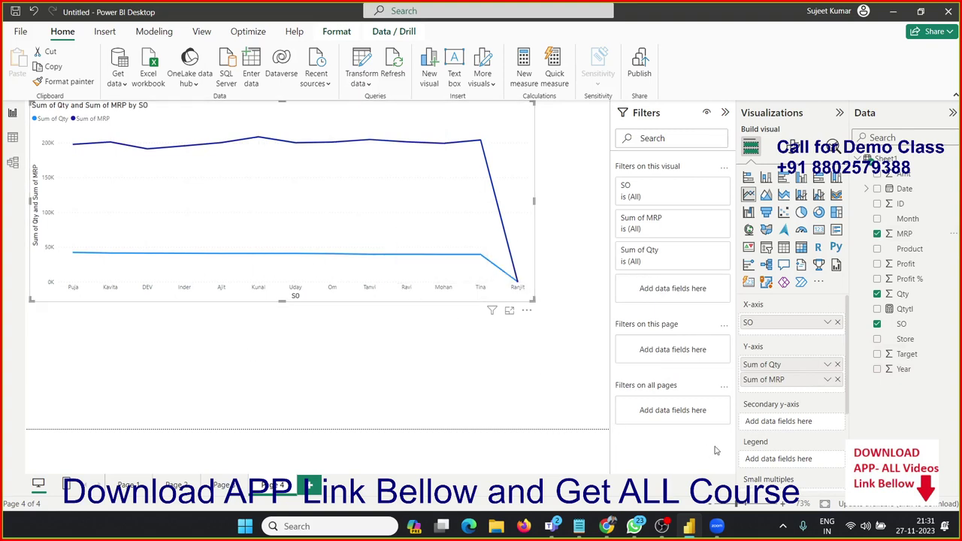
left_click(828, 380)
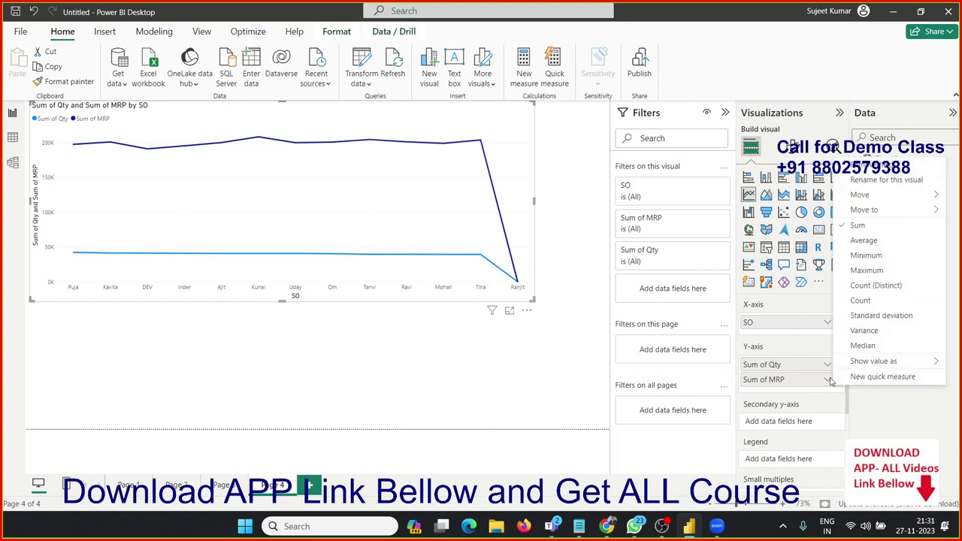
left_click(863, 241)
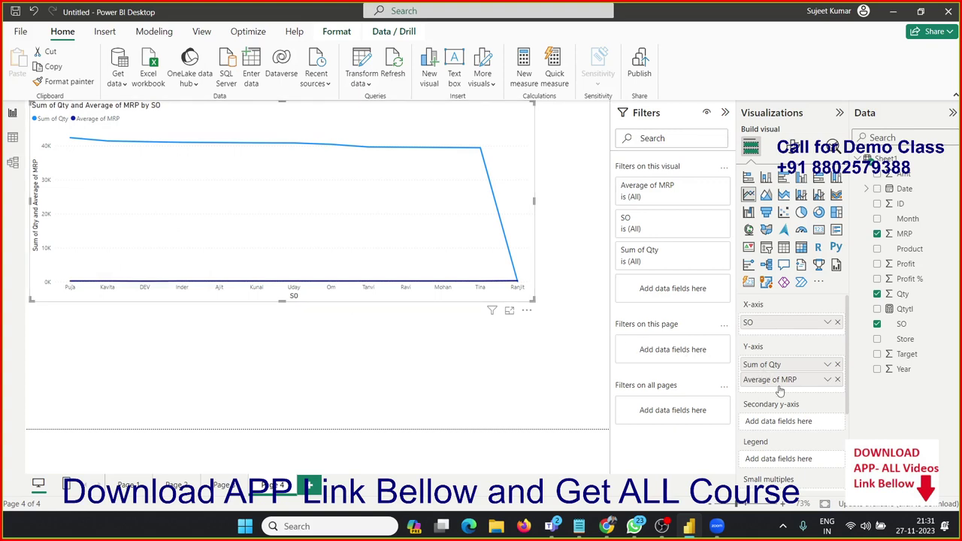
- Move Average of MRP to the secondary y-axis, briefly adding then removing Sum of Target
mouse_move(778, 380)
left_mouse_down()
mouse_move(788, 440)
mouse_move(786, 424)
left_mouse_up()
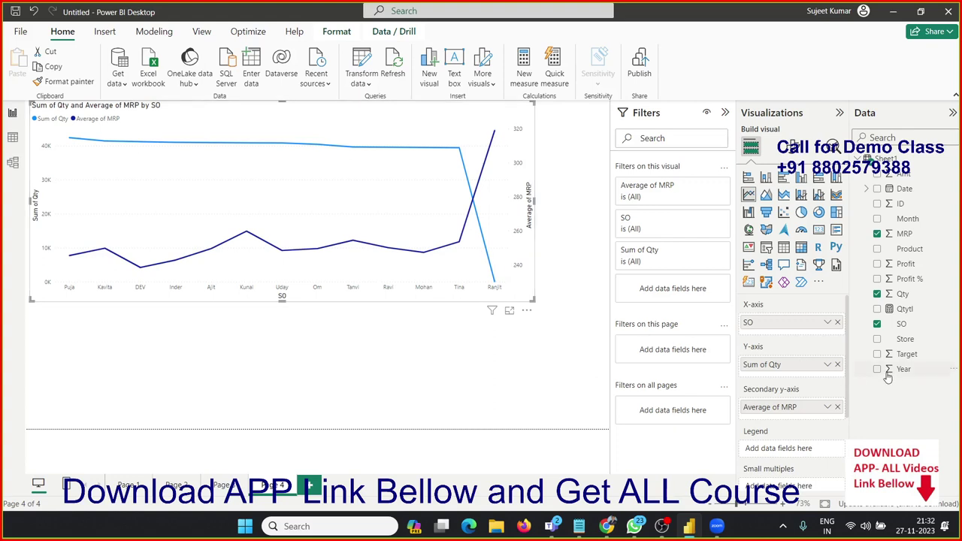
left_click_drag(920, 360, 805, 380)
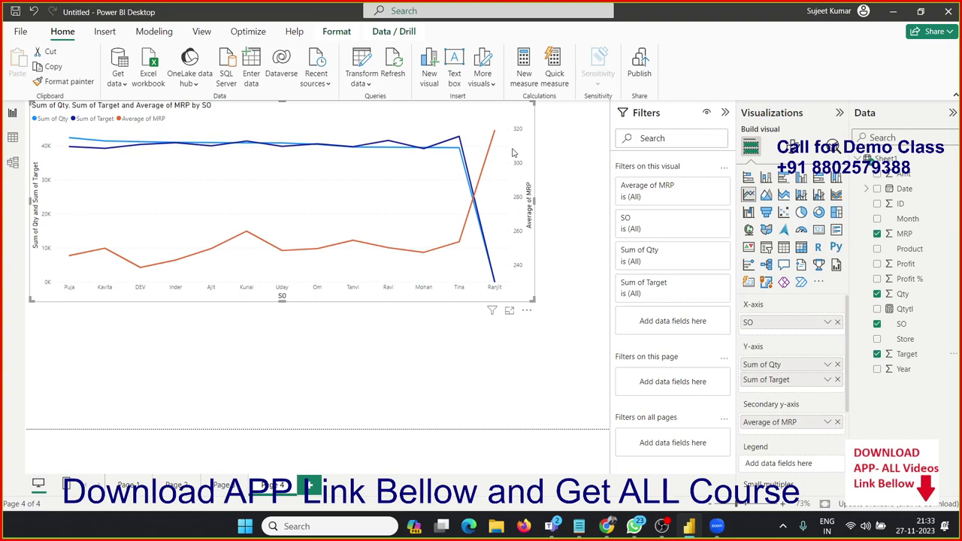
left_click(837, 380)
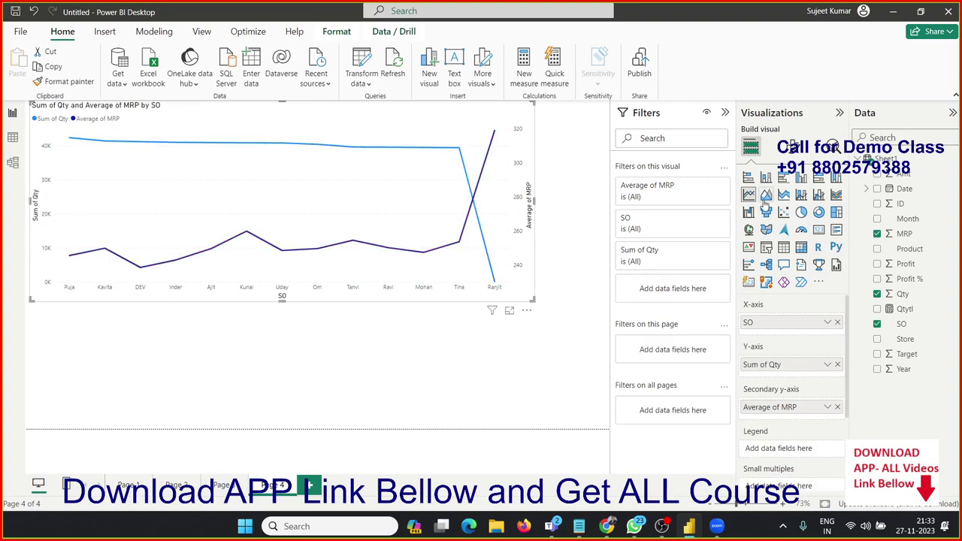
left_click(766, 196)
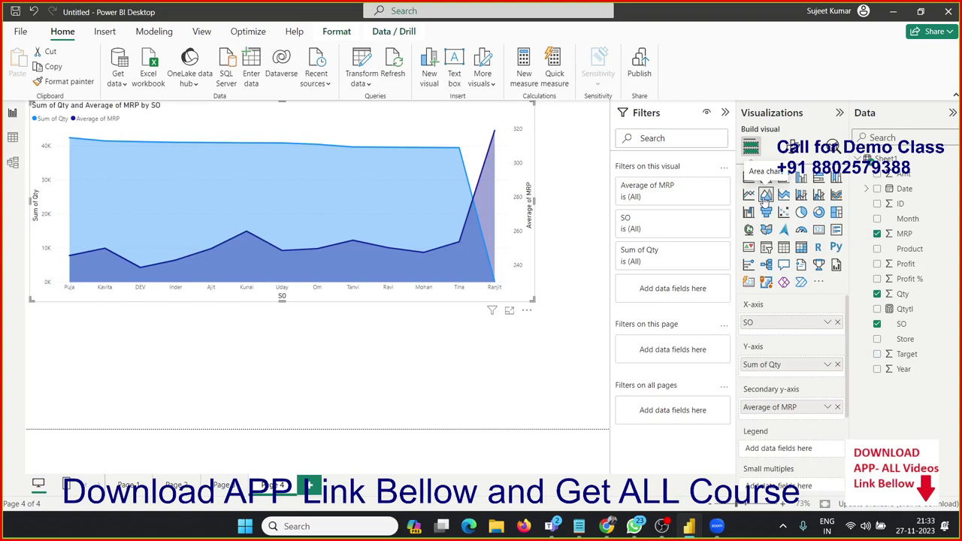
left_click(748, 195)
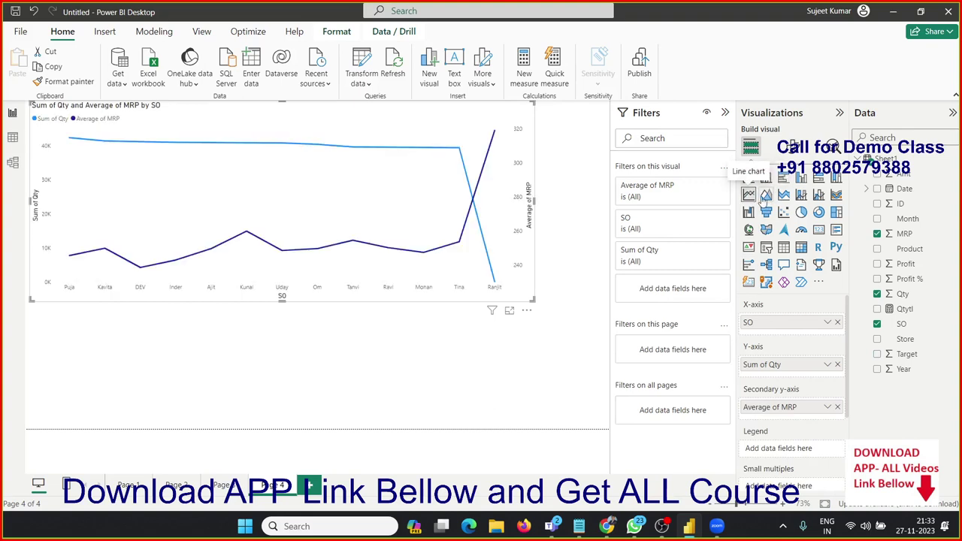
left_click(766, 197)
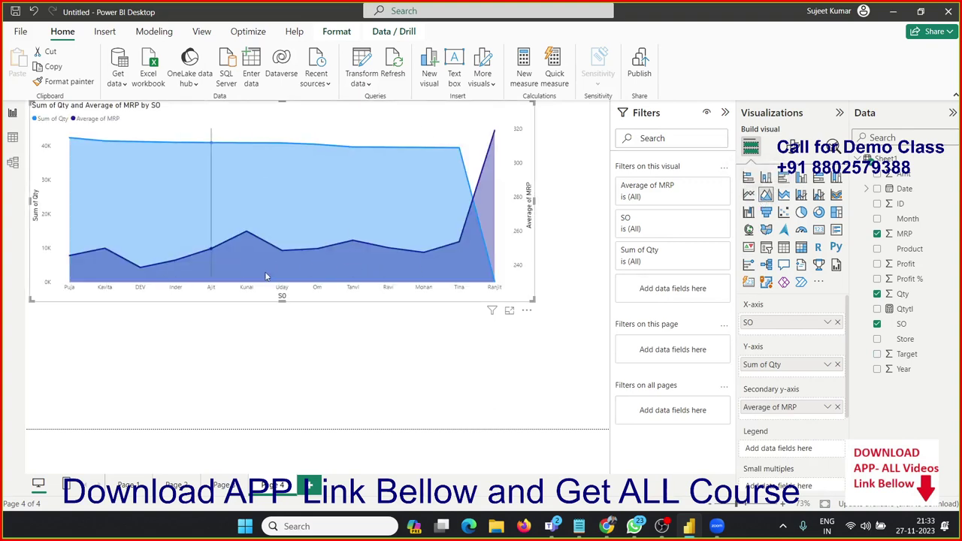
left_click(749, 194)
left_click(766, 195)
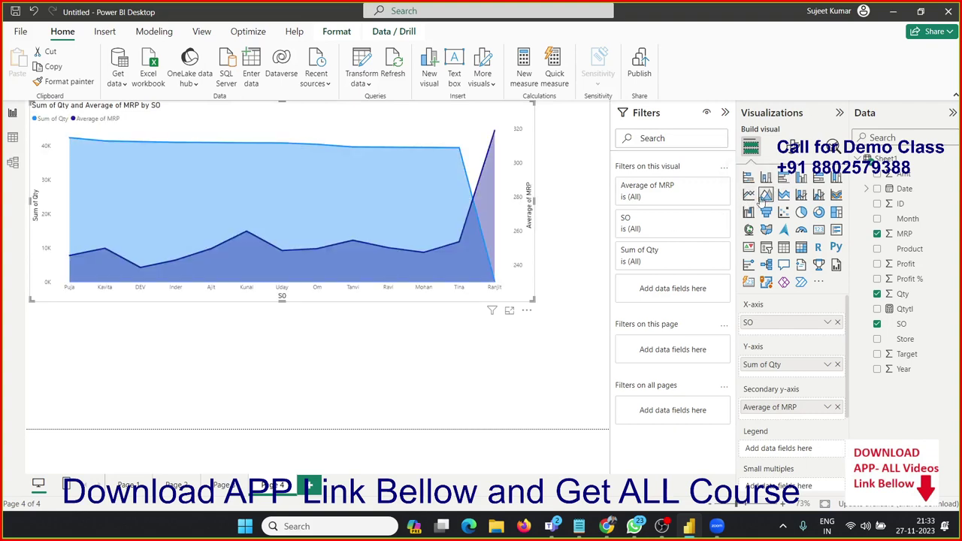
left_click(749, 194)
left_click(766, 194)
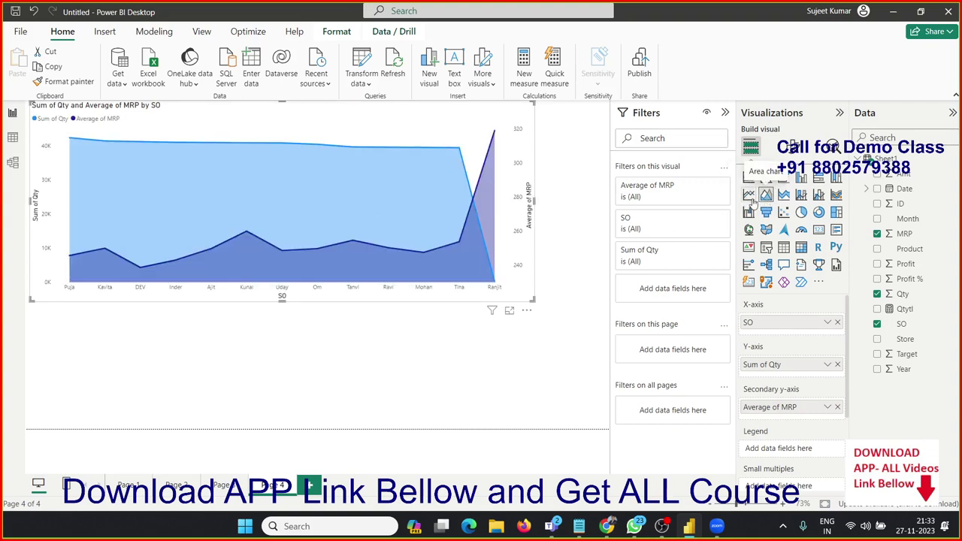
left_click(749, 195)
left_click(766, 194)
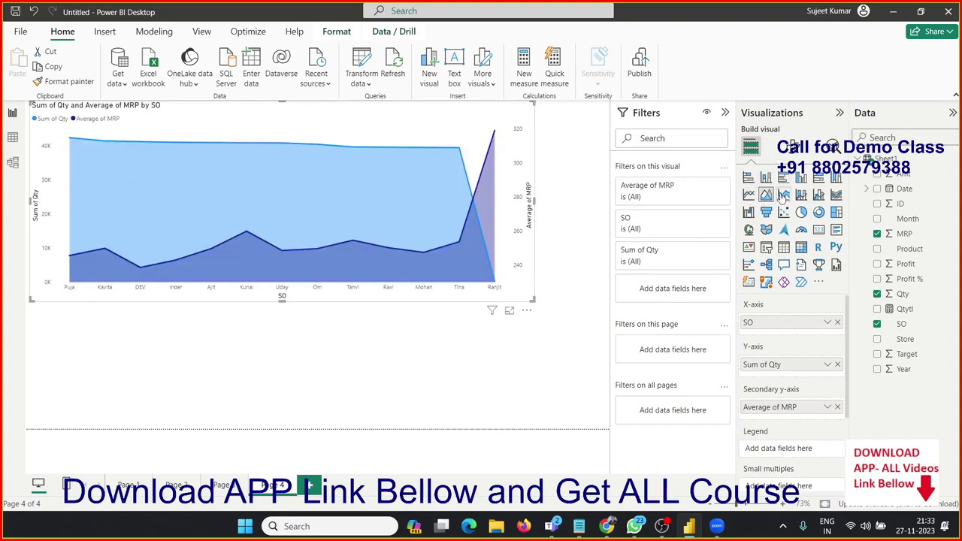
left_click(783, 195)
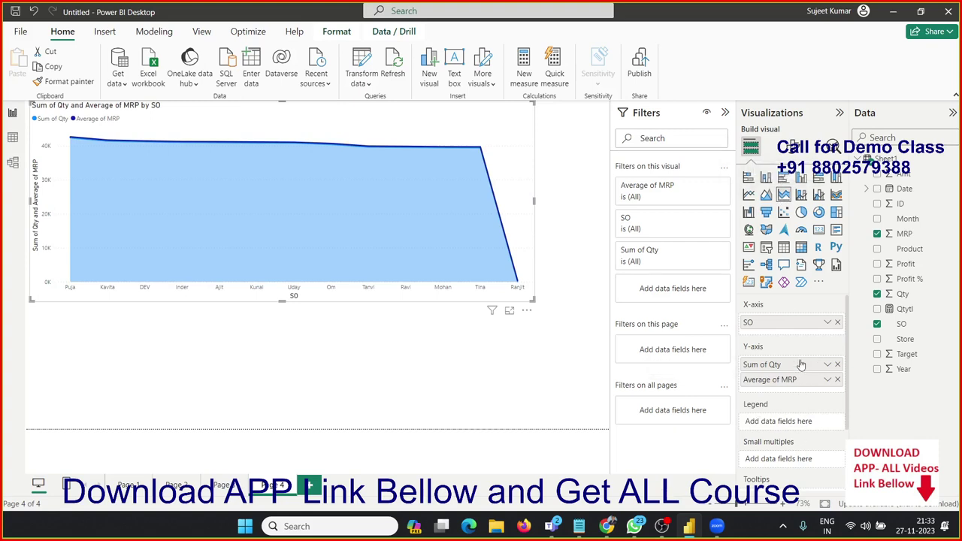
left_click(766, 195)
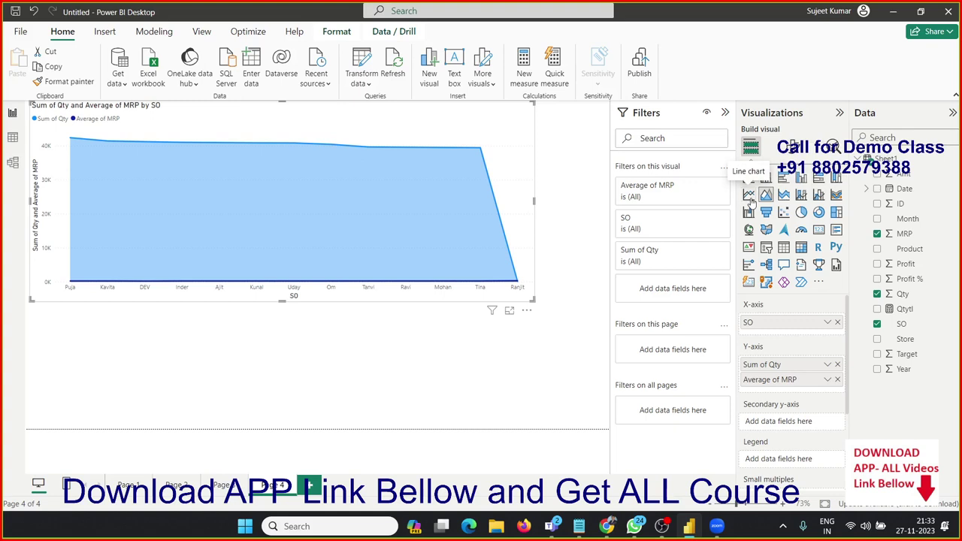
left_click(750, 195)
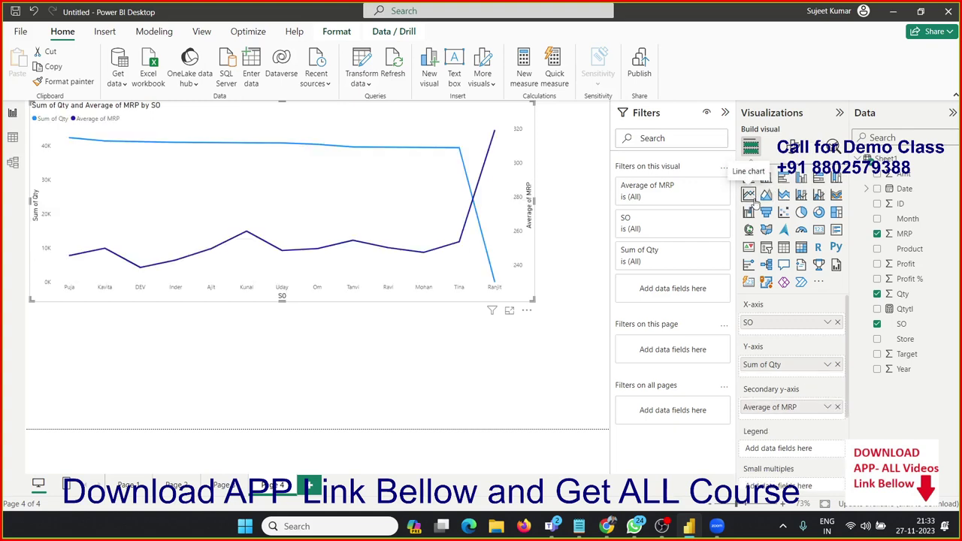
left_click(796, 148)
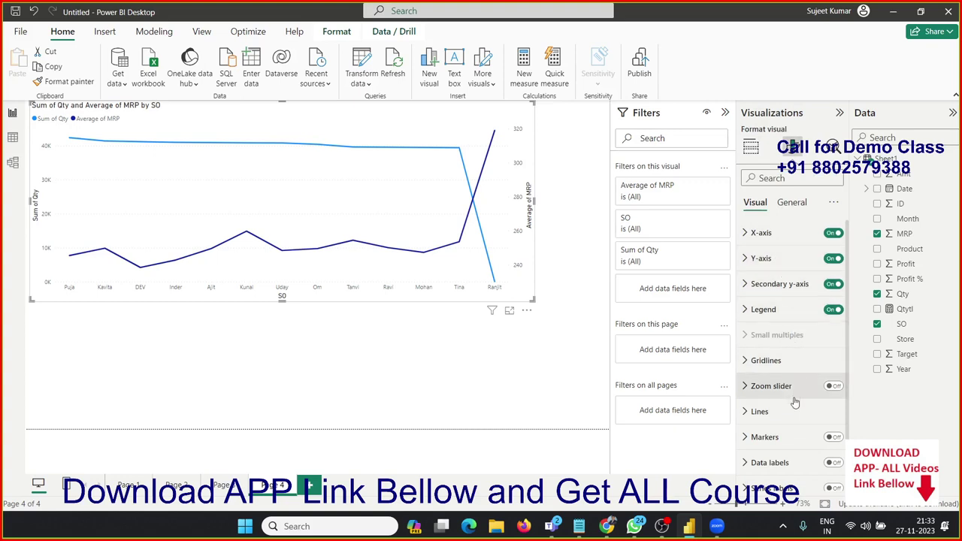
scroll(794, 418, "down", 1)
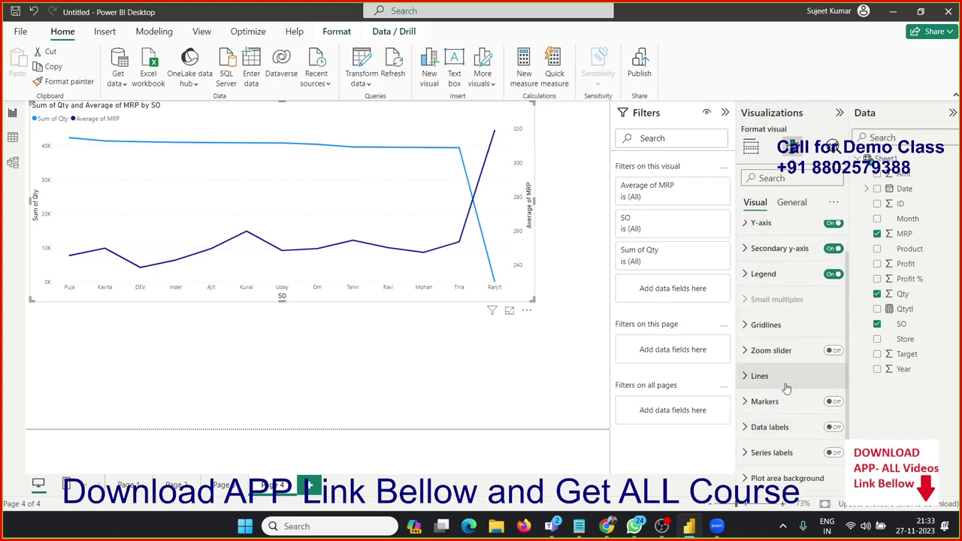
left_click(787, 386)
left_click(786, 388)
left_click(787, 388)
scroll(790, 395, "down", 3)
scroll(790, 399, "down", 2)
scroll(791, 399, "down", 1)
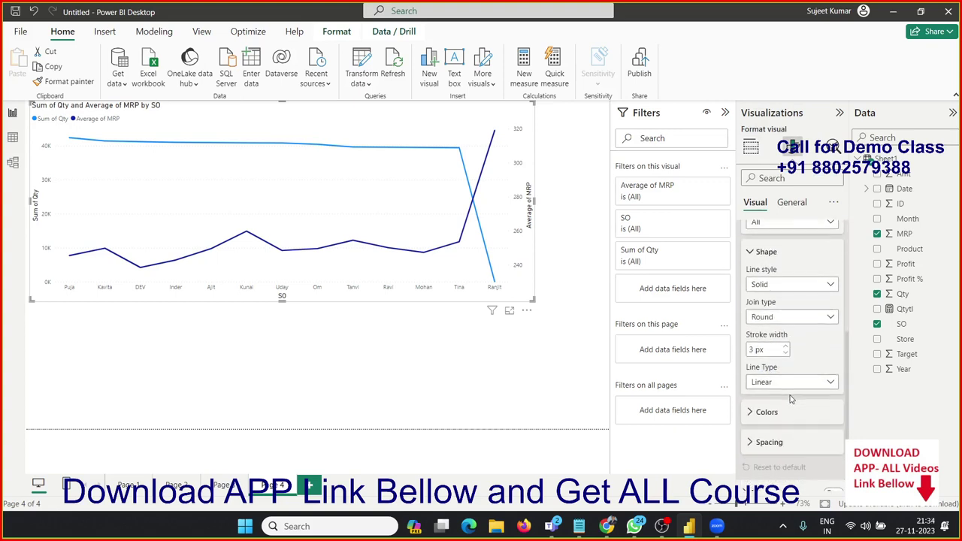
scroll(791, 399, "up", 3)
scroll(790, 397, "up", 3)
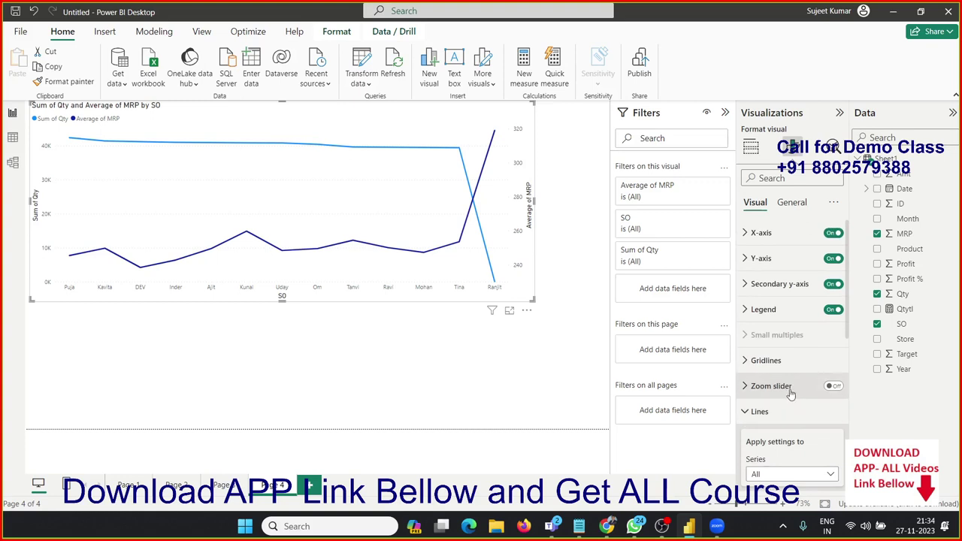
scroll(791, 387, "down", 3)
scroll(791, 387, "up", 3)
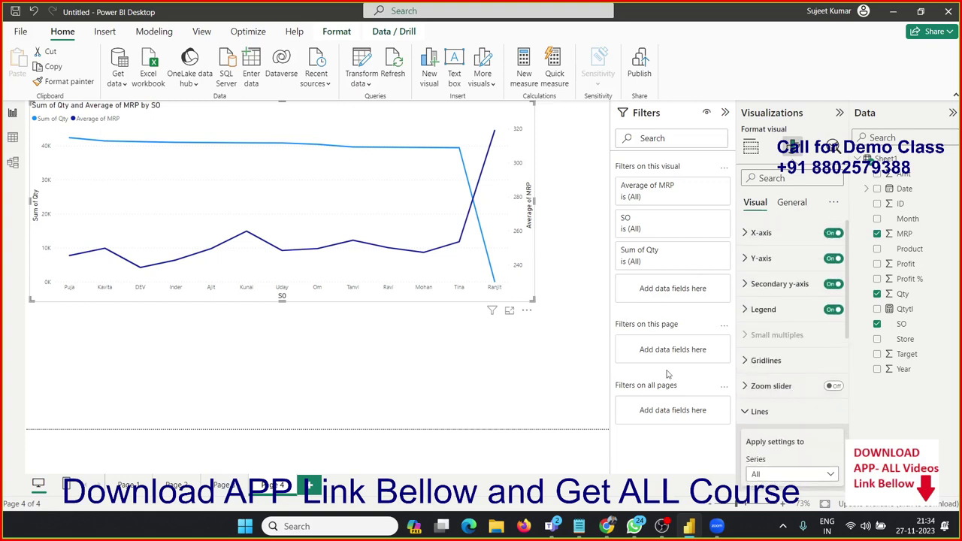
key("Escape")
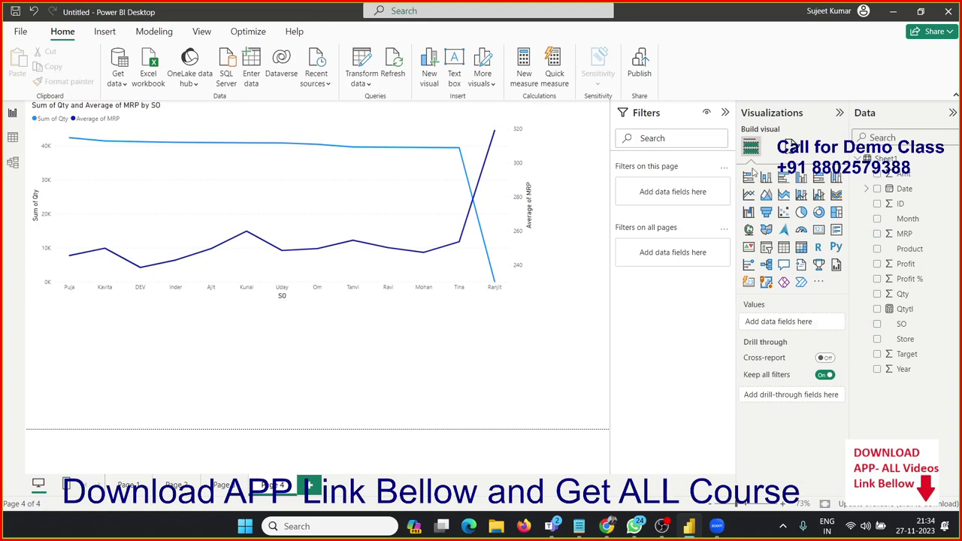
- Split the line chart into Year small multiples (2020–2023) and enlarge it on the page
left_click(529, 279)
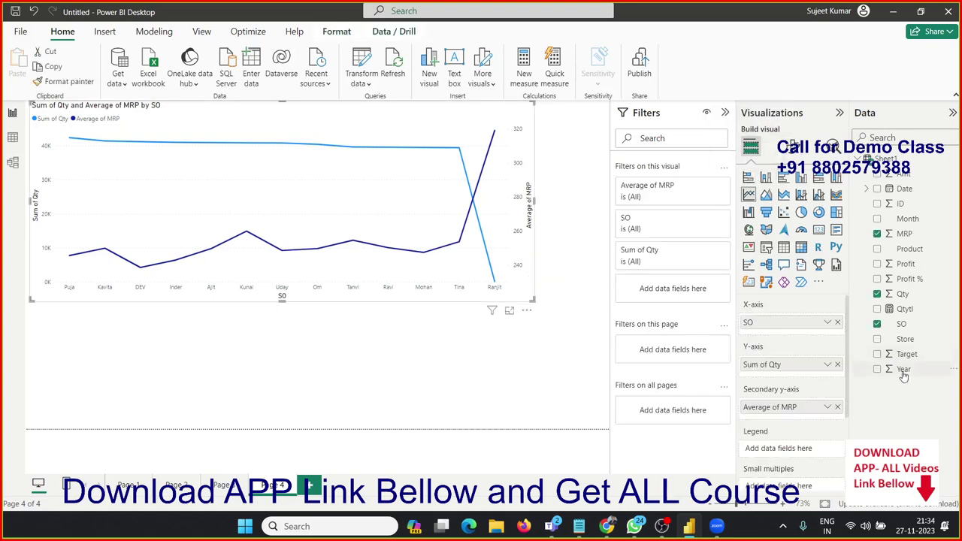
left_click_drag(902, 368, 827, 466)
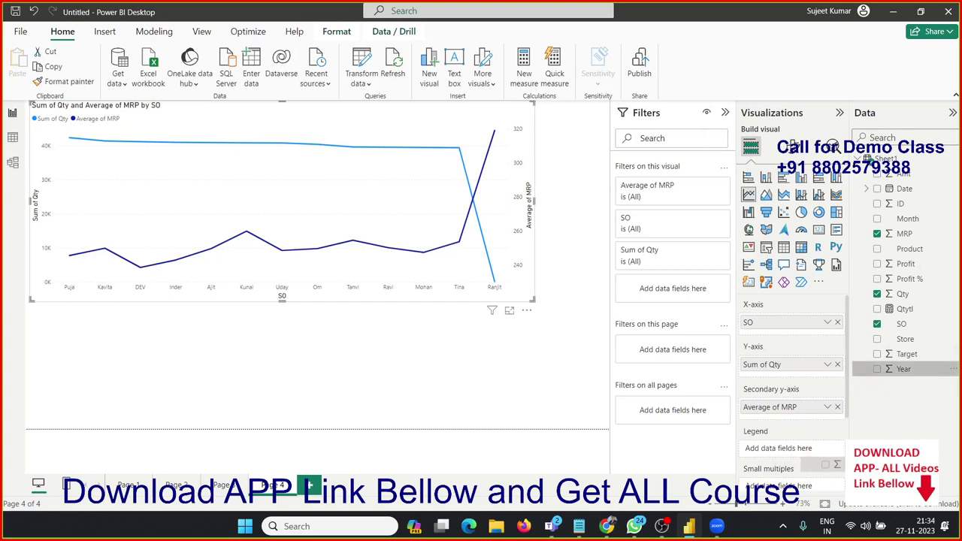
mouse_move(827, 466)
left_mouse_down()
mouse_move(795, 444)
mouse_move(787, 381)
left_mouse_up()
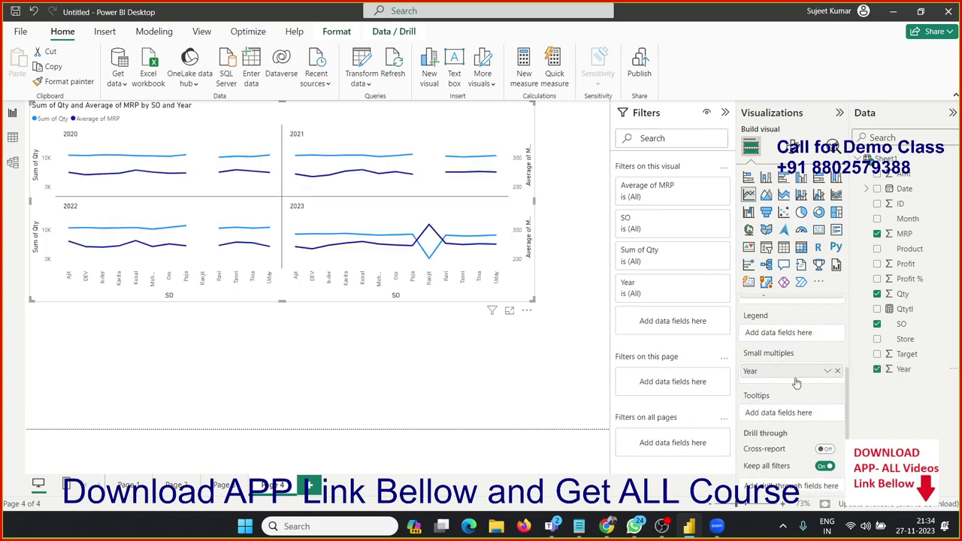
scroll(797, 391, "up", 3)
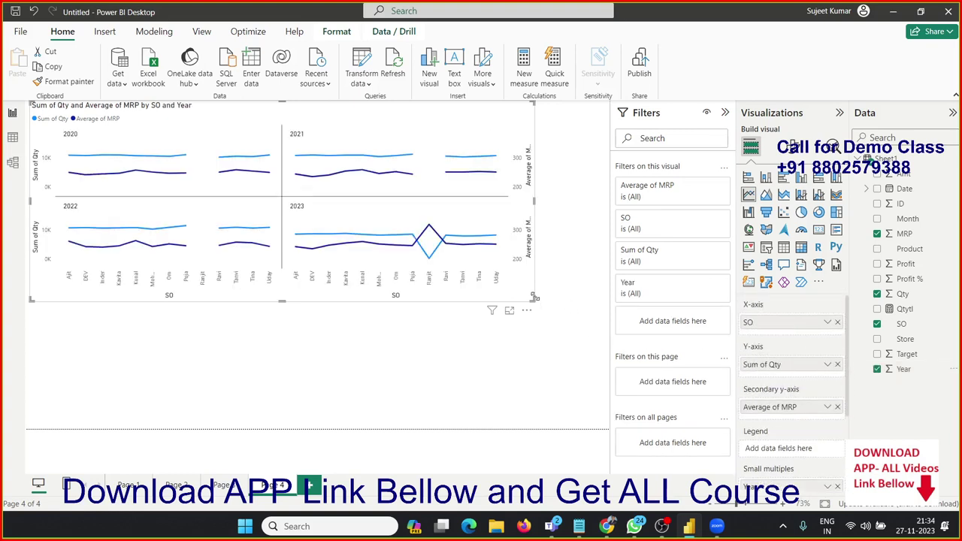
mouse_move(533, 298)
left_mouse_down()
mouse_move(609, 347)
mouse_move(597, 344)
left_mouse_up()
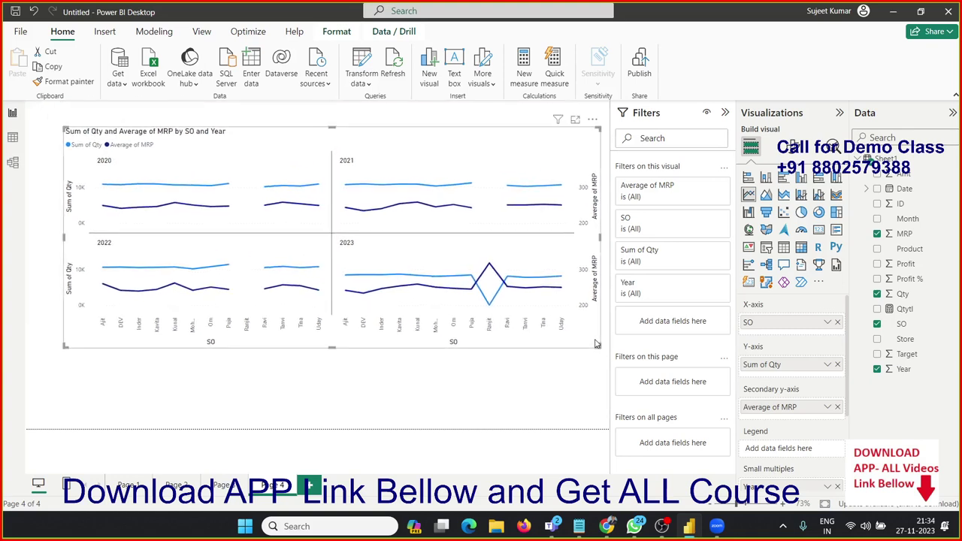